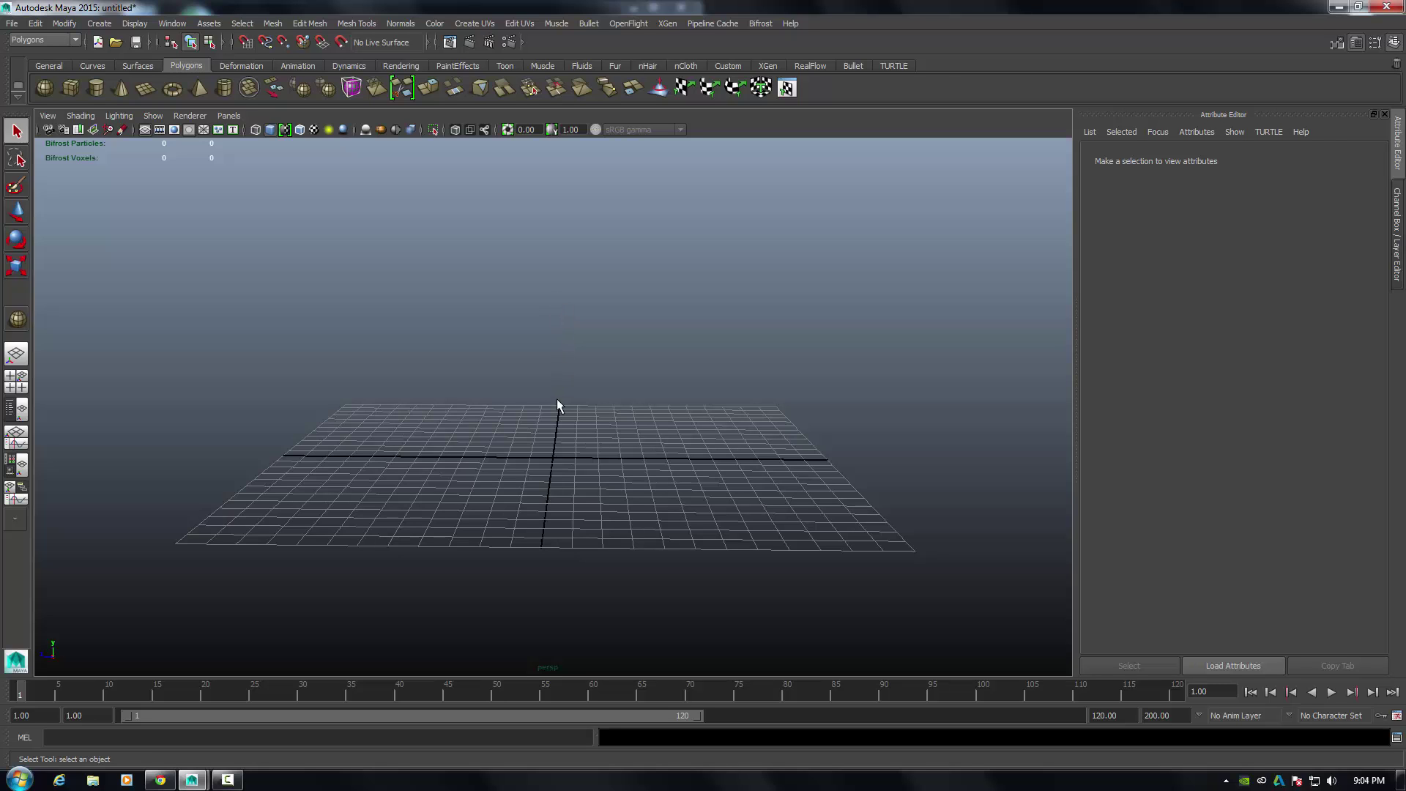
- Drag out a wide, shallow polygon box, pCube1, across the grid as the base slab
{"action": "mouse_move", "coordinate": [421, 318]}
{"action": "left_mouse_down", "text": "alt"}
{"action": "mouse_move", "coordinate": [465, 339]}
{"action": "mouse_move", "coordinate": [386, 311]}
{"action": "mouse_move", "coordinate": [443, 344]}
{"action": "mouse_move", "coordinate": [417, 318]}
{"action": "left_mouse_up", "text": "alt"}
{"action": "middle_click_drag", "start_coordinate": [417, 317], "coordinate": [438, 338], "text": "alt"}
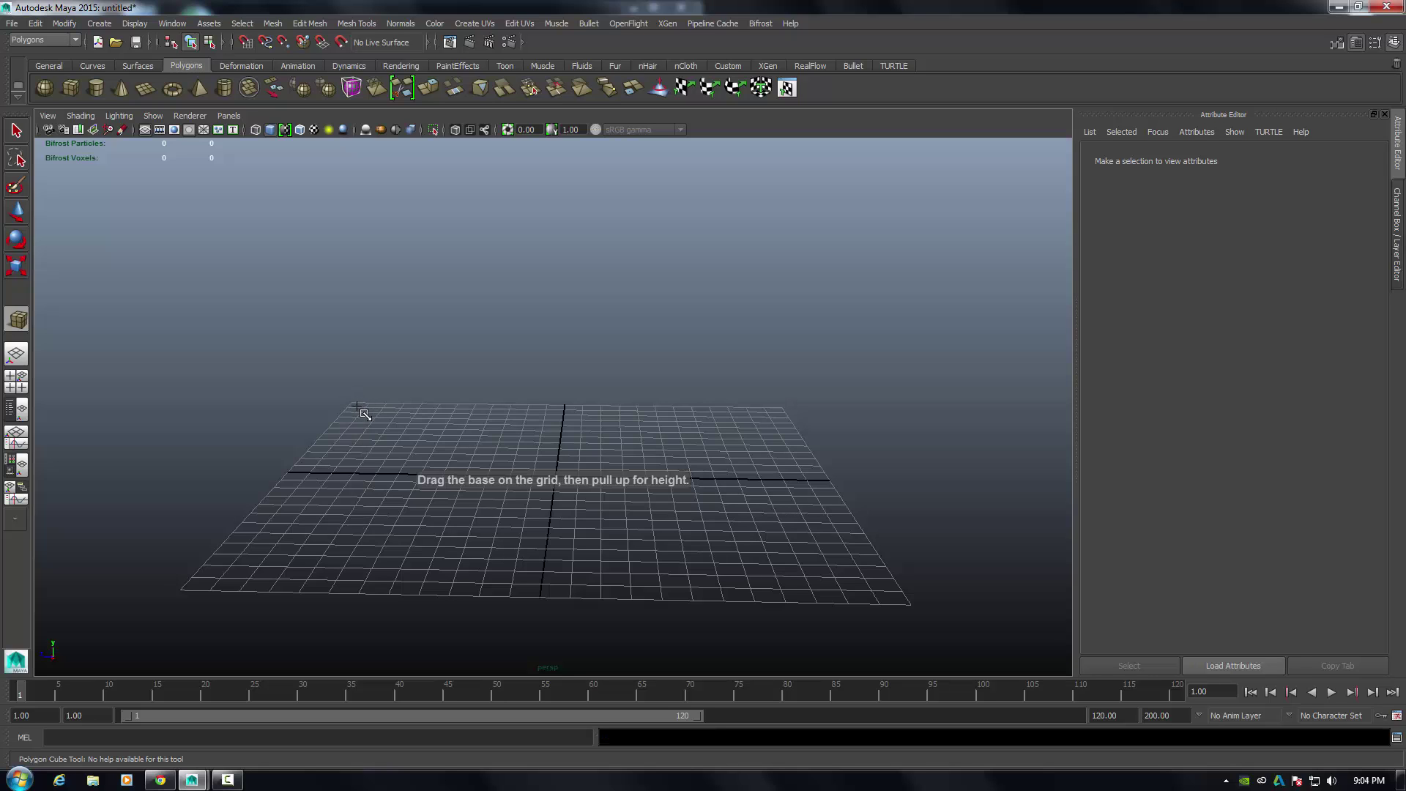
{"action": "left_click_drag", "start_coordinate": [352, 401], "coordinate": [891, 471]}
{"action": "mouse_move", "coordinate": [630, 409]}
{"action": "left_mouse_down", "text": "alt"}
{"action": "mouse_move", "coordinate": [644, 411]}
{"action": "mouse_move", "coordinate": [631, 405]}
{"action": "left_mouse_up", "text": "alt"}
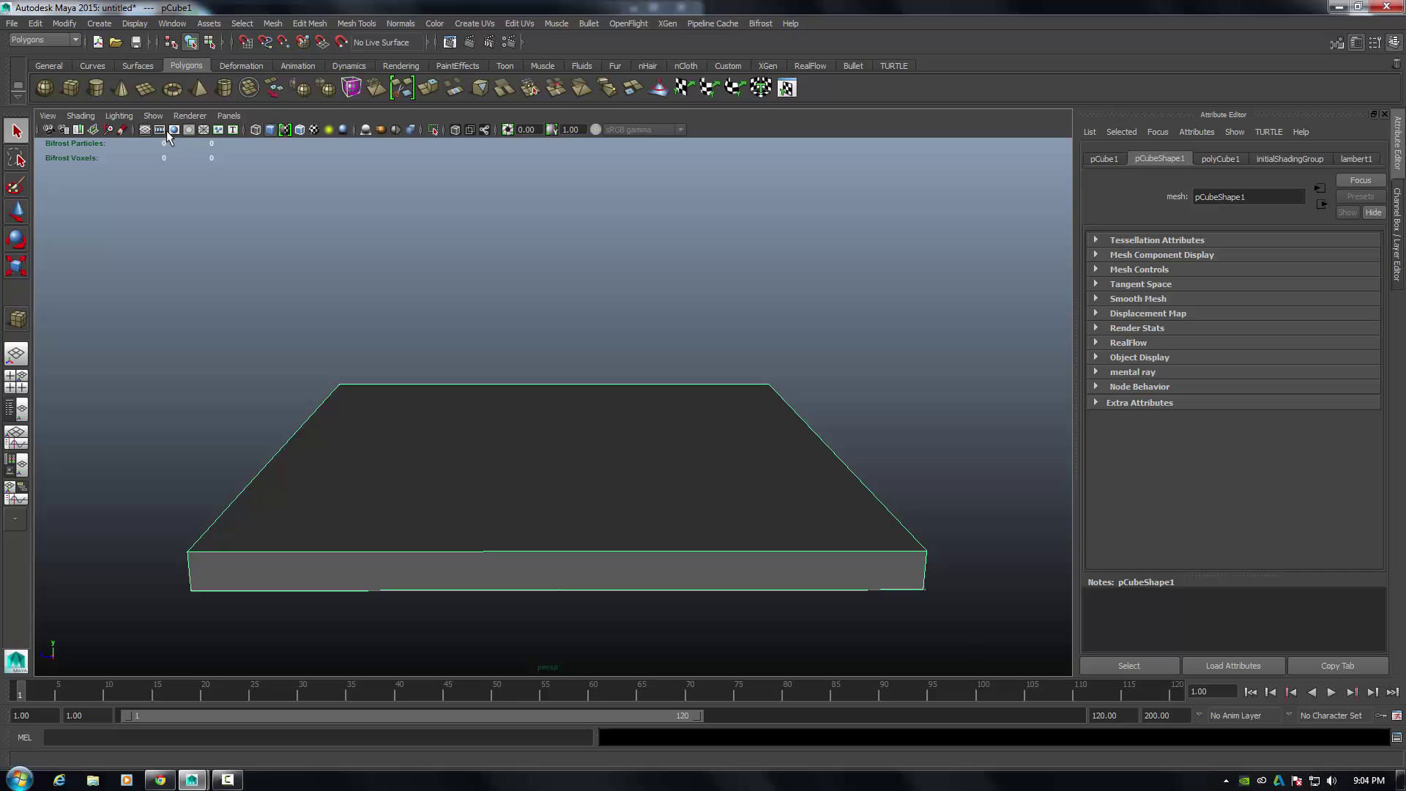
- Draw a second, slightly smaller polygon box, pCube2, on top of the base slab
{"action": "left_click", "coordinate": [70, 88]}
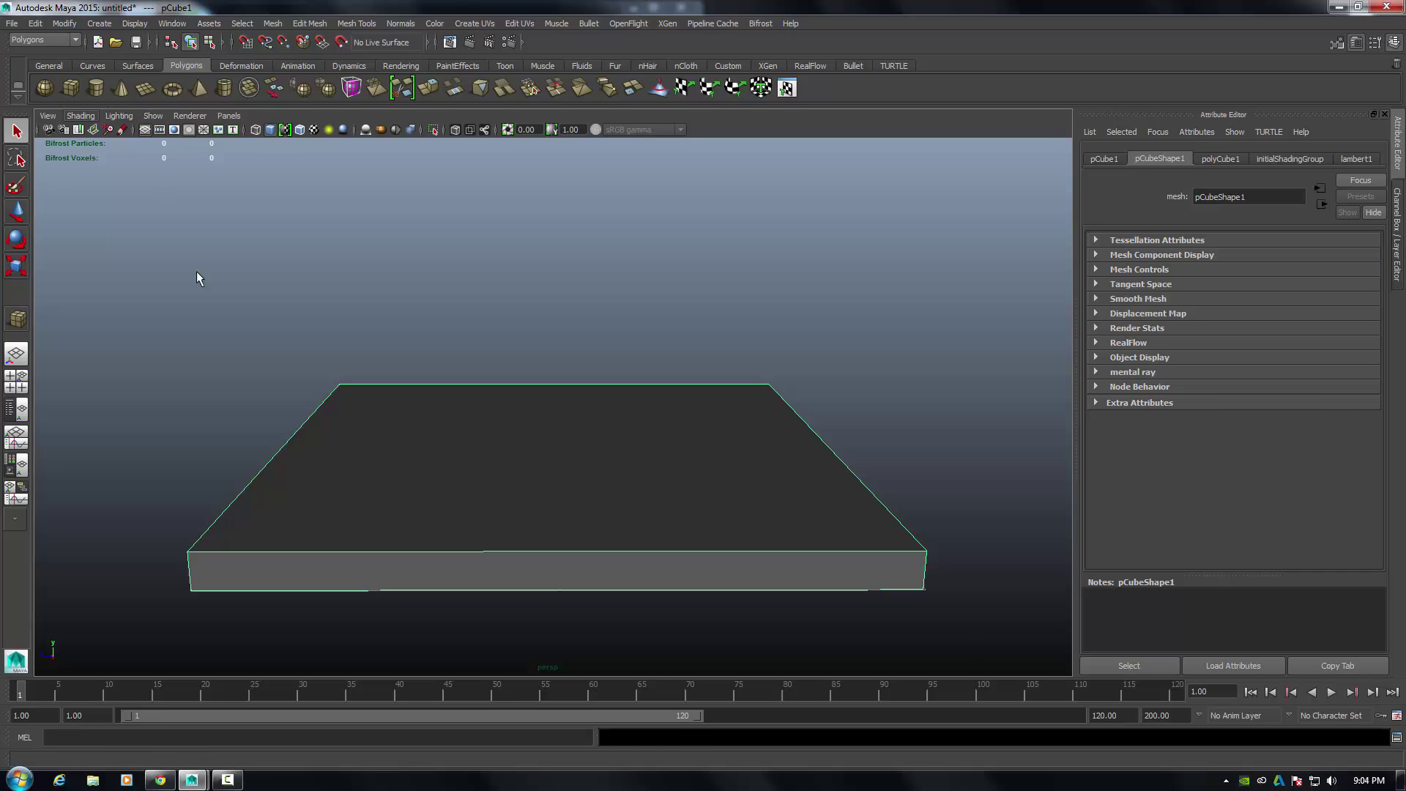
{"action": "left_click", "coordinate": [361, 412]}
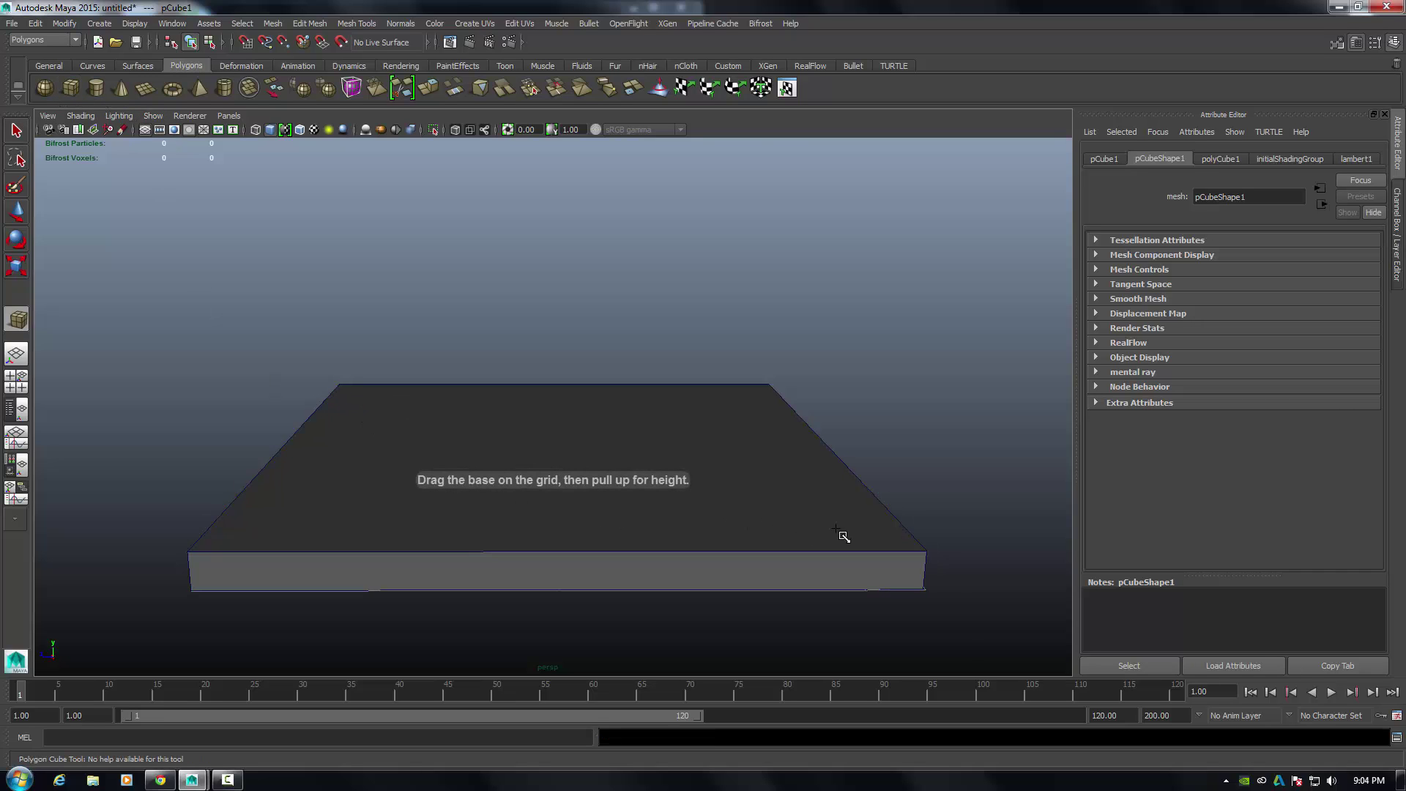
{"action": "left_click_drag", "start_coordinate": [844, 537], "coordinate": [844, 524]}
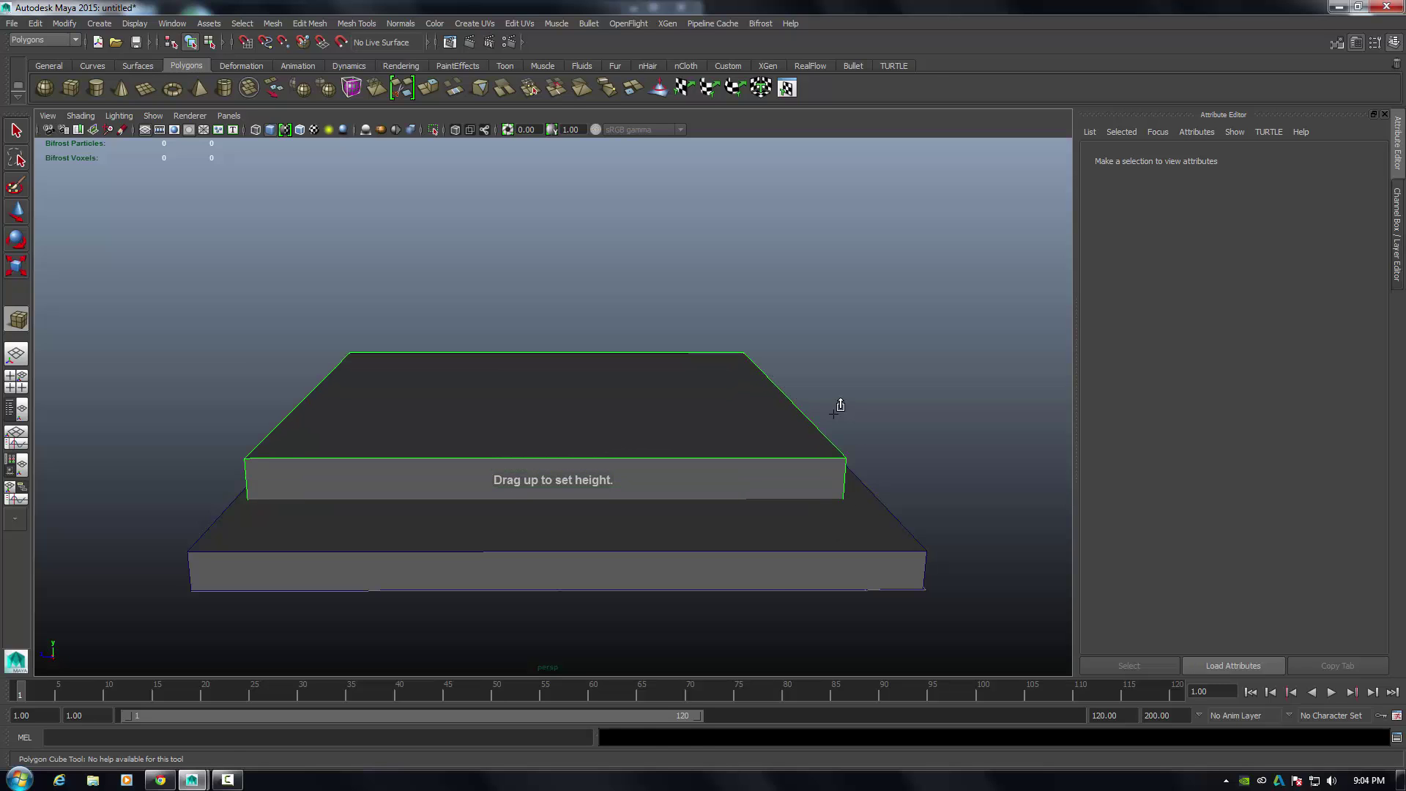
{"action": "left_click_drag", "start_coordinate": [840, 405], "coordinate": [685, 416]}
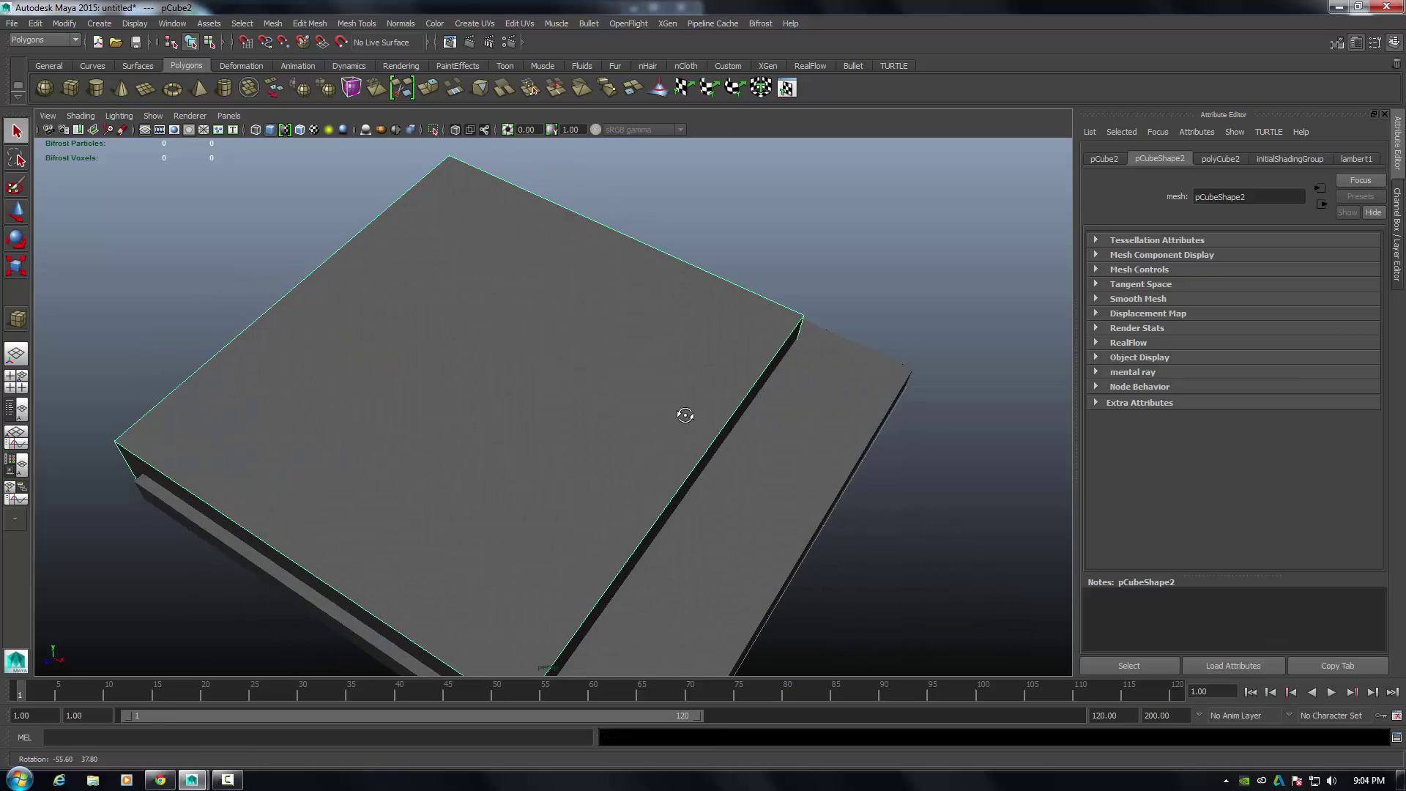
{"action": "scroll", "coordinate": [674, 406], "scroll_direction": "down", "scroll_amount": 5}
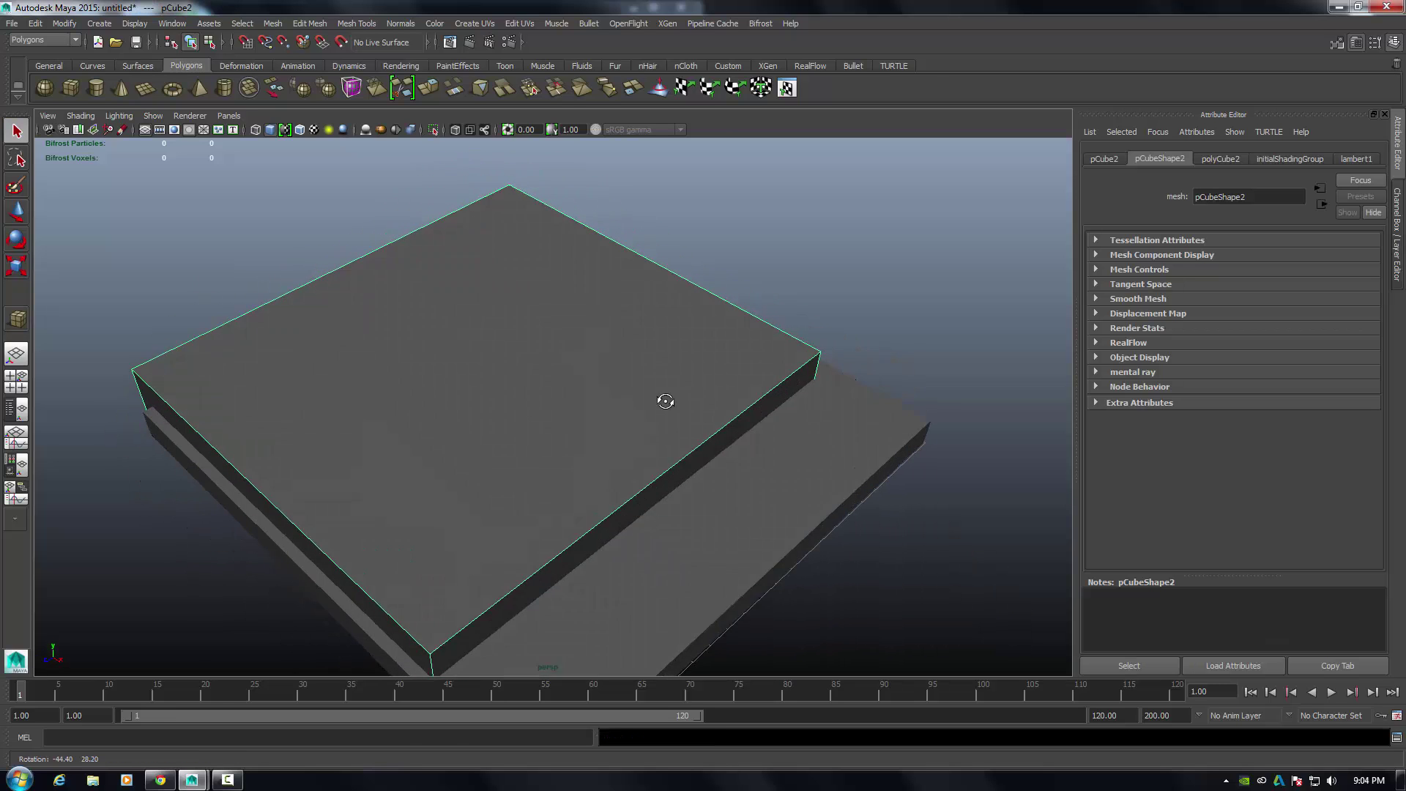
- Slide pCube2 along the X axis into place on the slab
{"action": "left_click", "coordinate": [15, 213]}
{"action": "left_click_drag", "start_coordinate": [530, 418], "coordinate": [584, 459]}
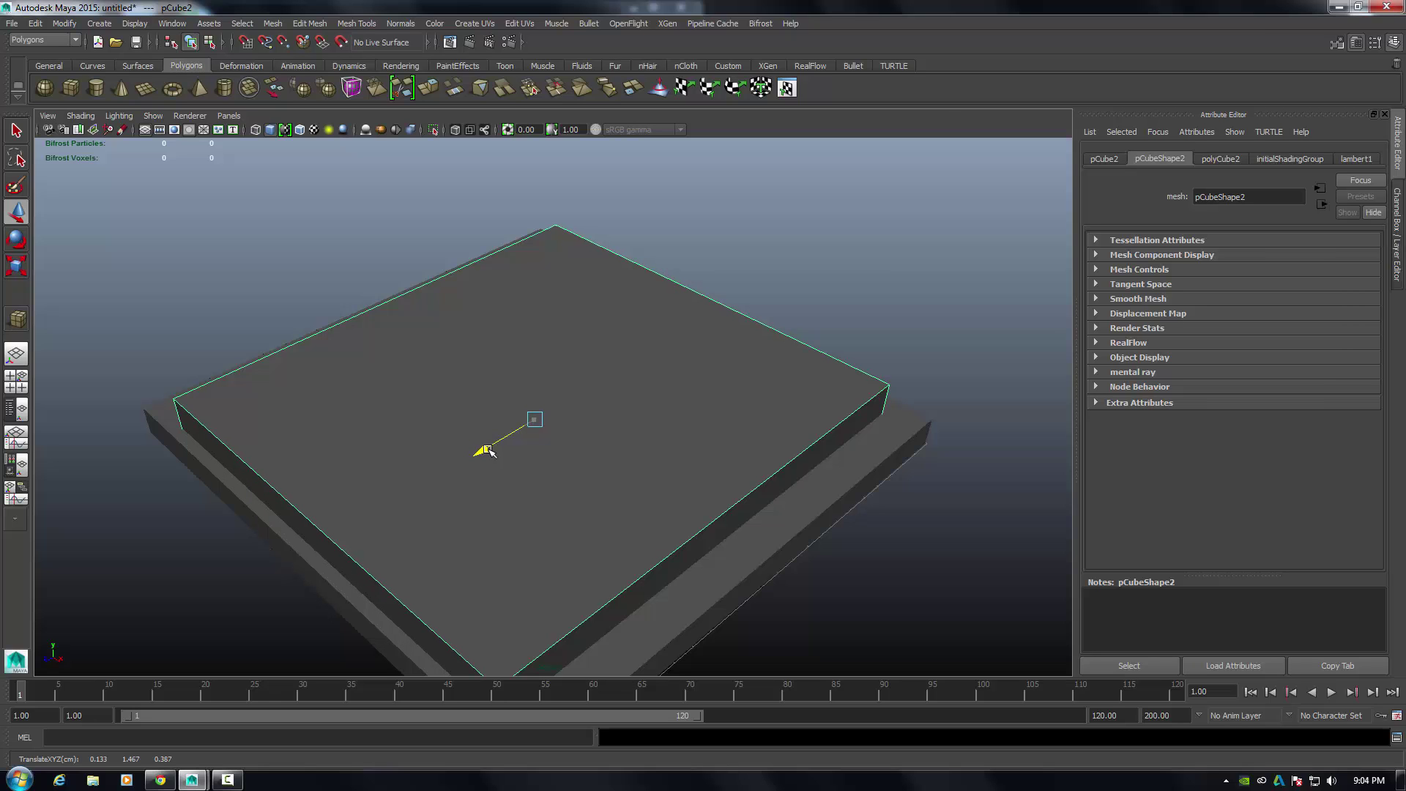
{"action": "left_click_drag", "start_coordinate": [486, 450], "coordinate": [433, 464], "text": "alt"}
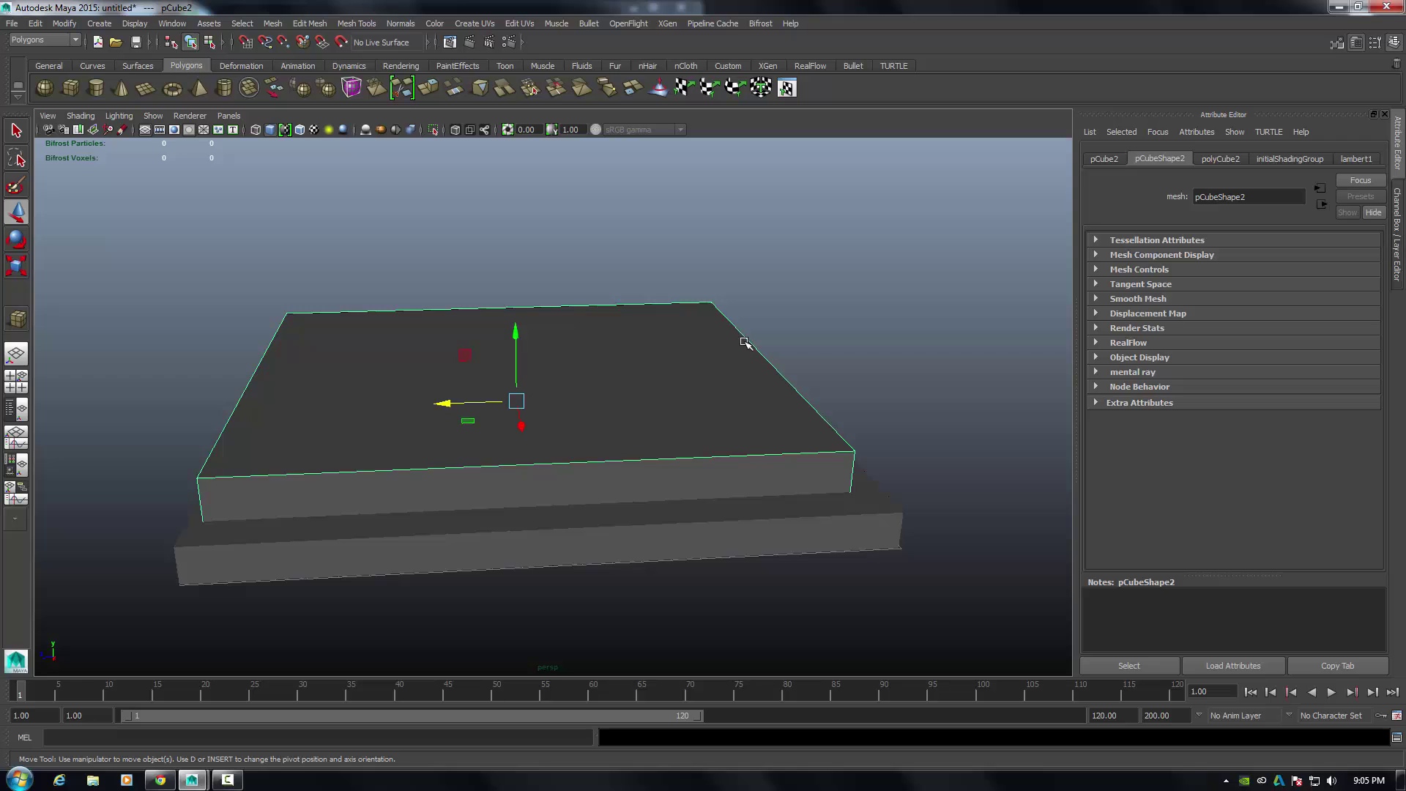
{"action": "right_click_drag", "start_coordinate": [745, 342], "coordinate": [748, 377]}
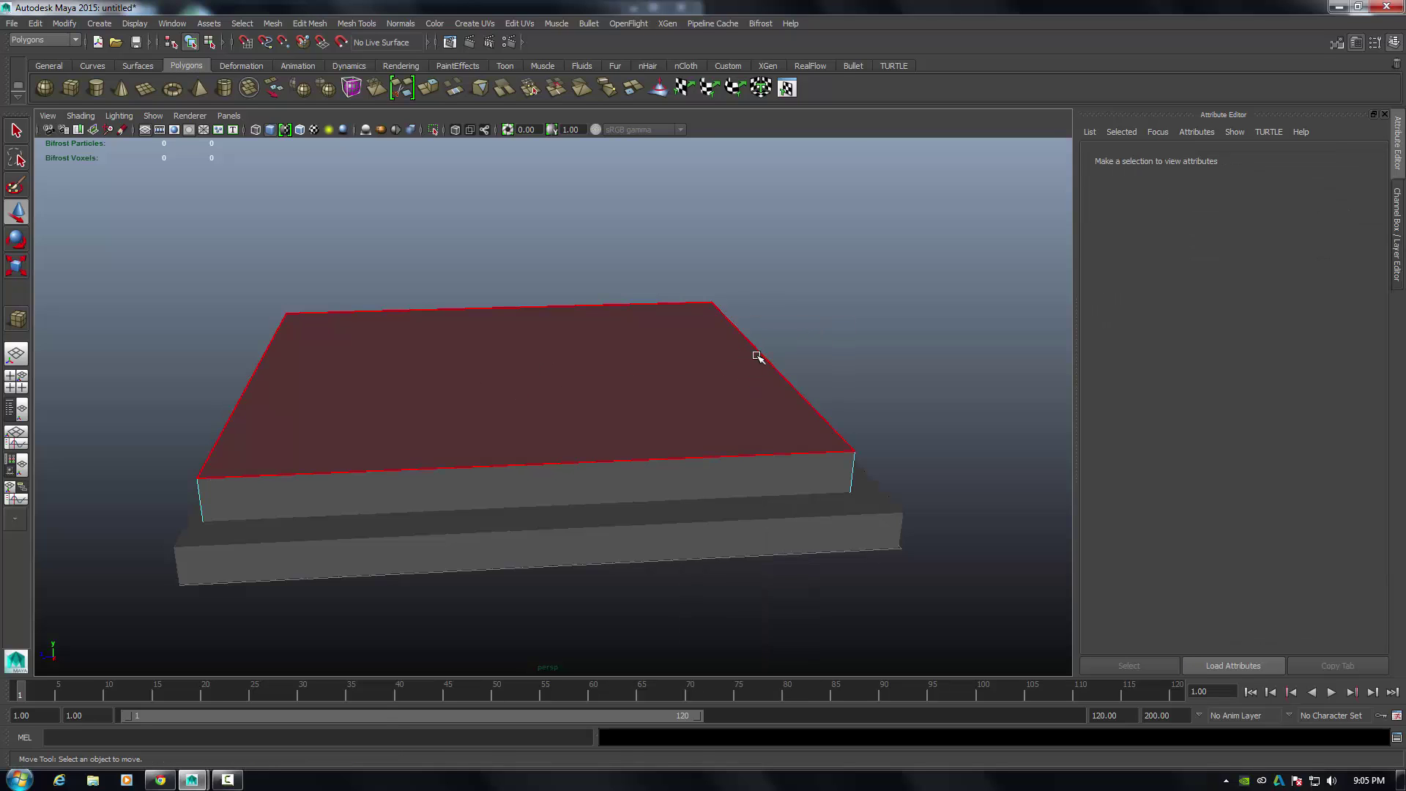
- Move one top edge of pCube2 so its top slopes down into a ramp
{"action": "right_click_drag", "start_coordinate": [762, 356], "coordinate": [754, 323]}
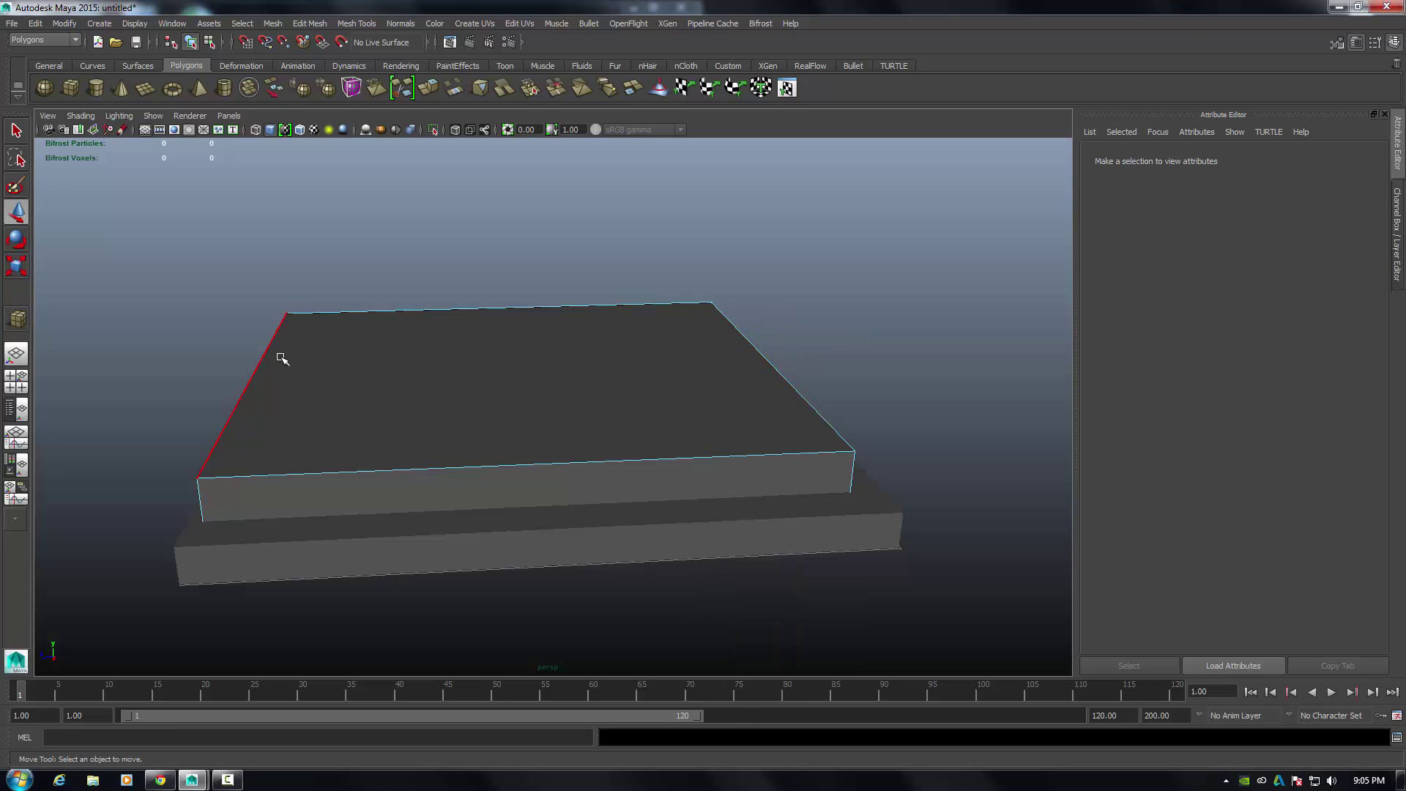
{"action": "left_click", "coordinate": [255, 374]}
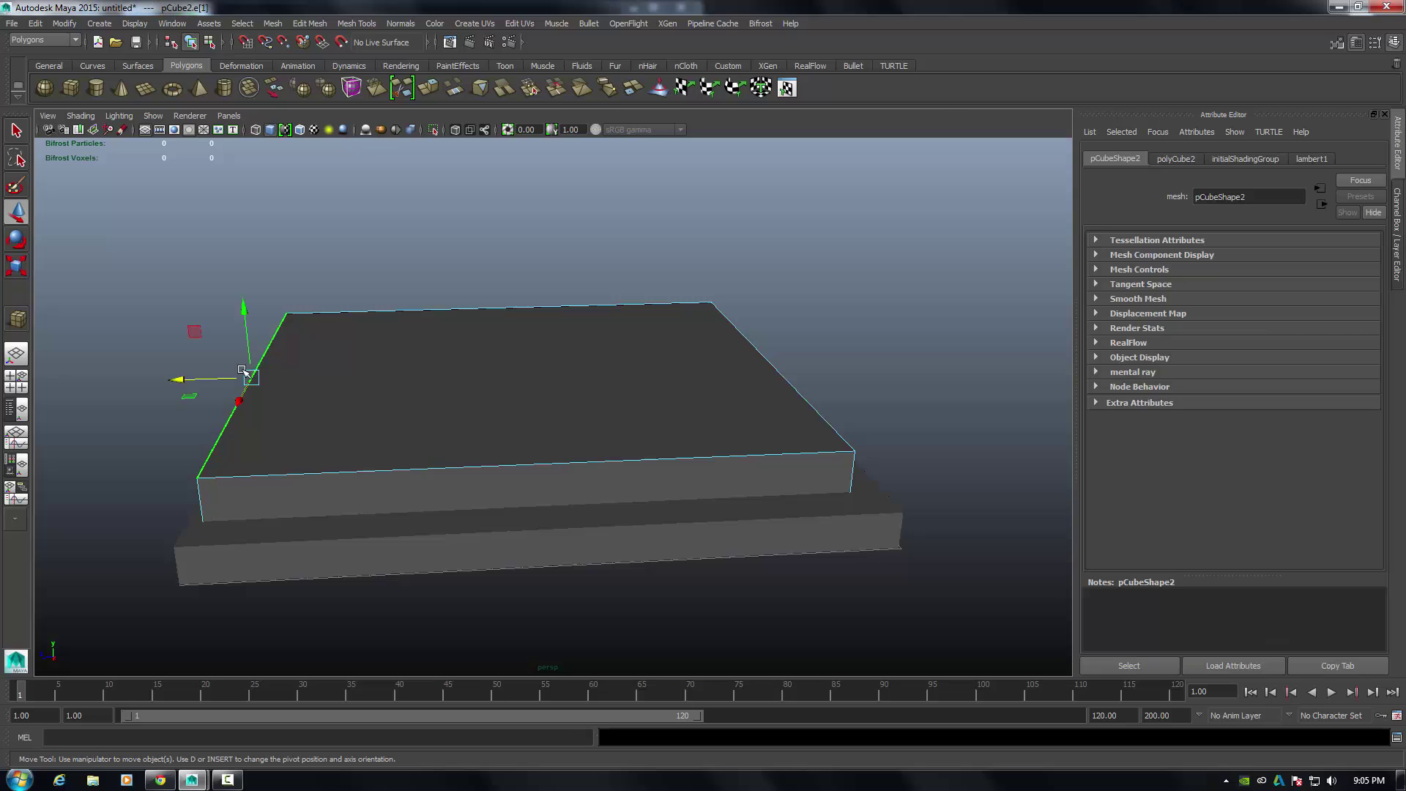
{"action": "left_click_drag", "start_coordinate": [187, 379], "coordinate": [671, 420]}
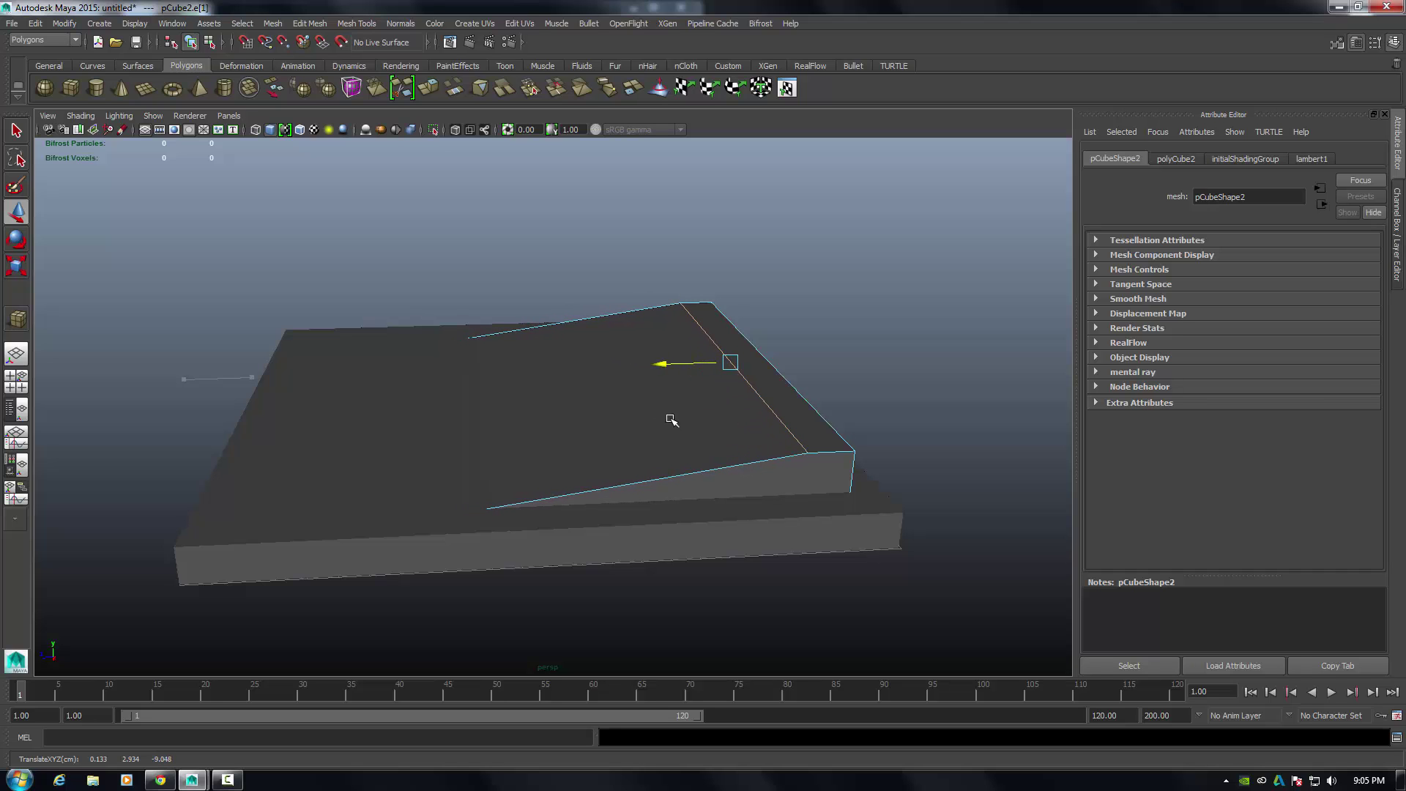
{"action": "left_click_drag", "start_coordinate": [574, 405], "coordinate": [442, 398], "text": "alt"}
{"action": "left_click", "coordinate": [354, 258]}
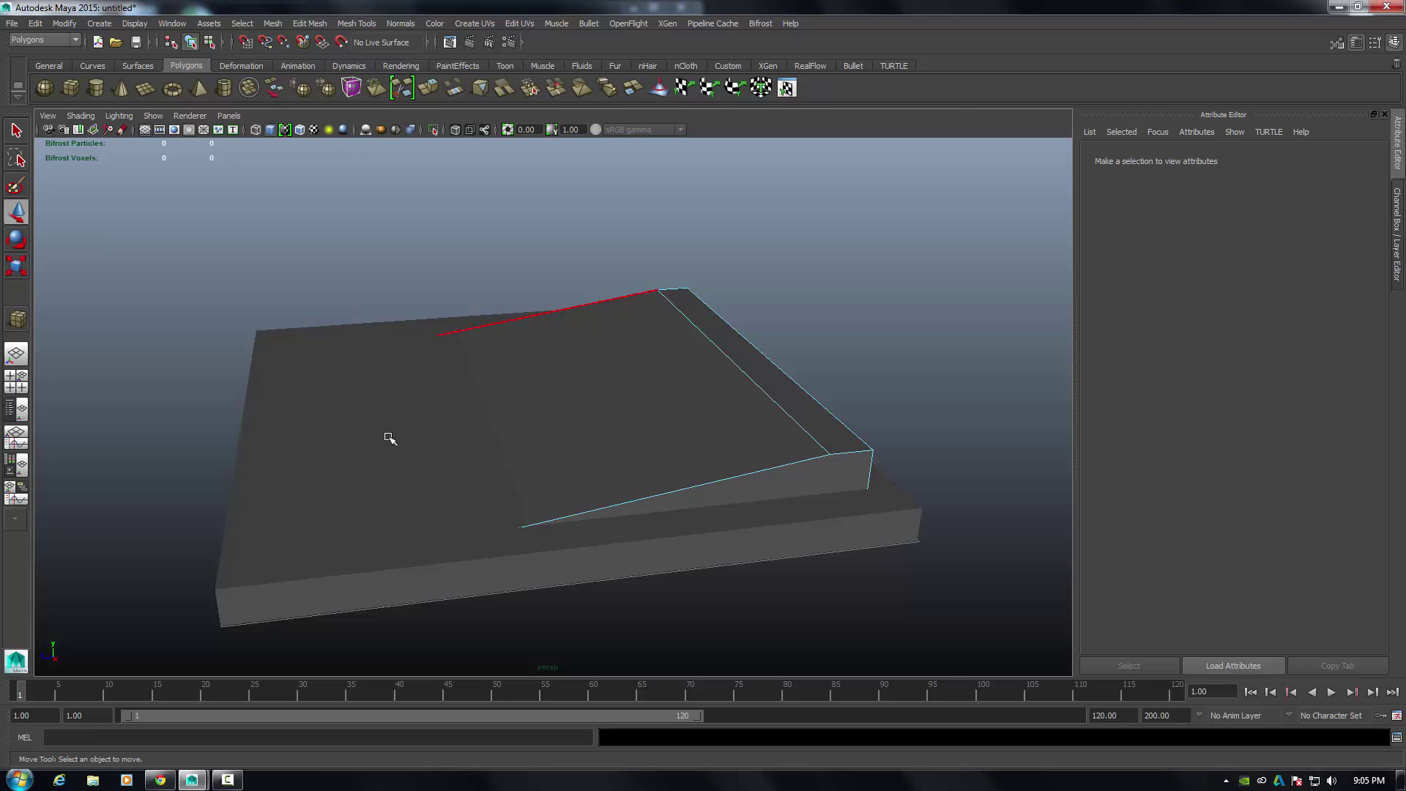
{"action": "mouse_move", "coordinate": [389, 438]}
{"action": "left_mouse_down", "text": "alt"}
{"action": "mouse_move", "coordinate": [377, 417]}
{"action": "mouse_move", "coordinate": [371, 430]}
{"action": "left_mouse_up", "text": "alt"}
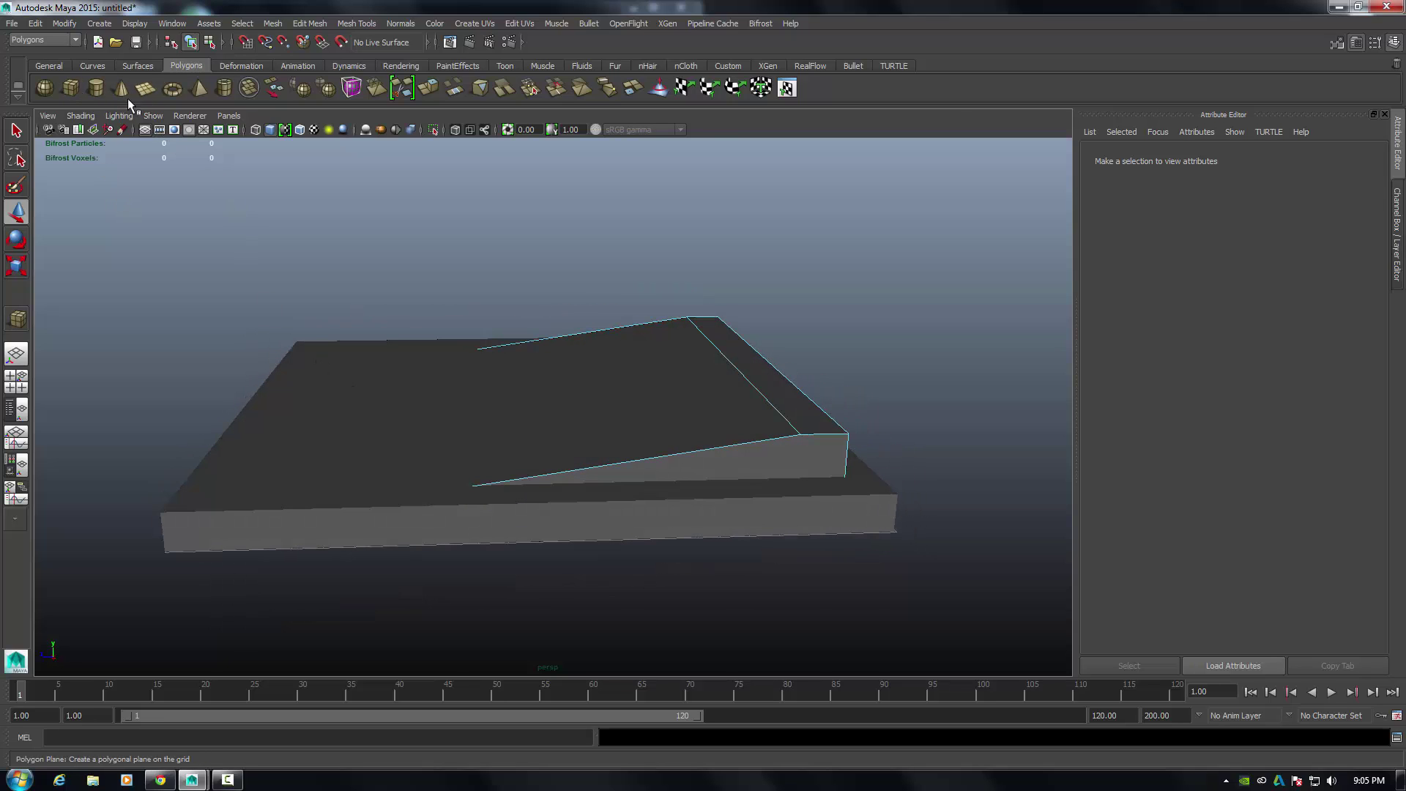
- Switch the viewport to wireframe and draw a third box, pCube3, on the slab
{"action": "left_click", "coordinate": [82, 117]}
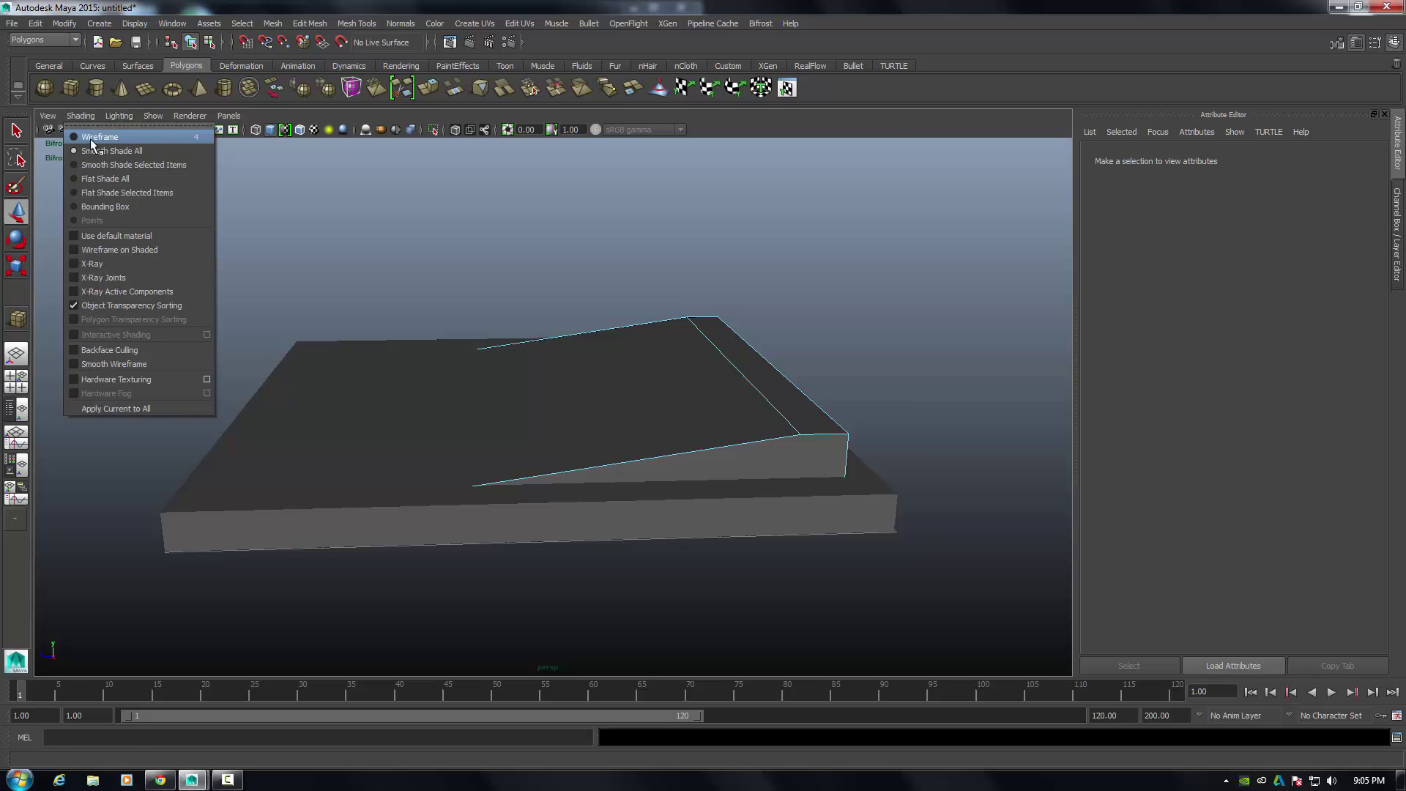
{"action": "left_click", "coordinate": [88, 142]}
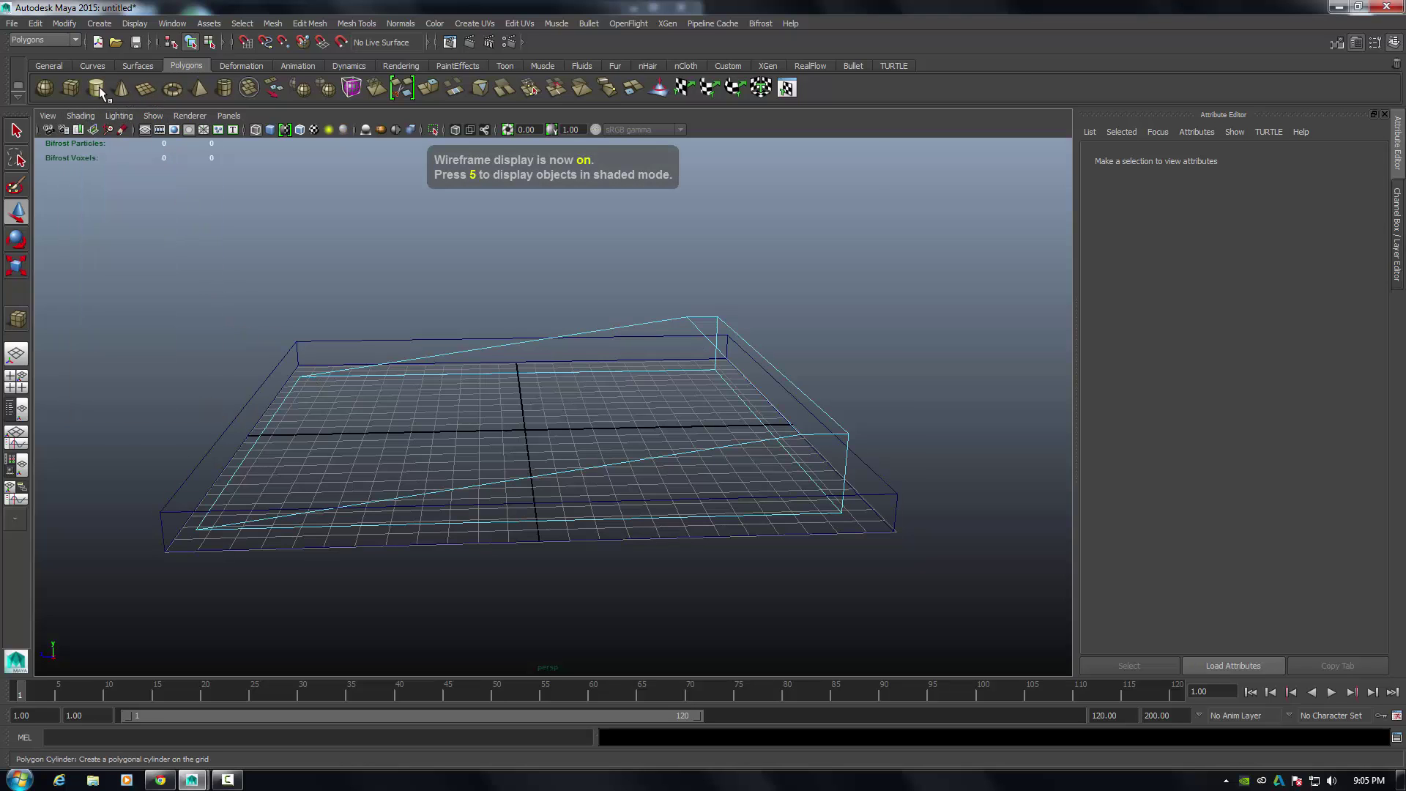
{"action": "left_click", "coordinate": [69, 87]}
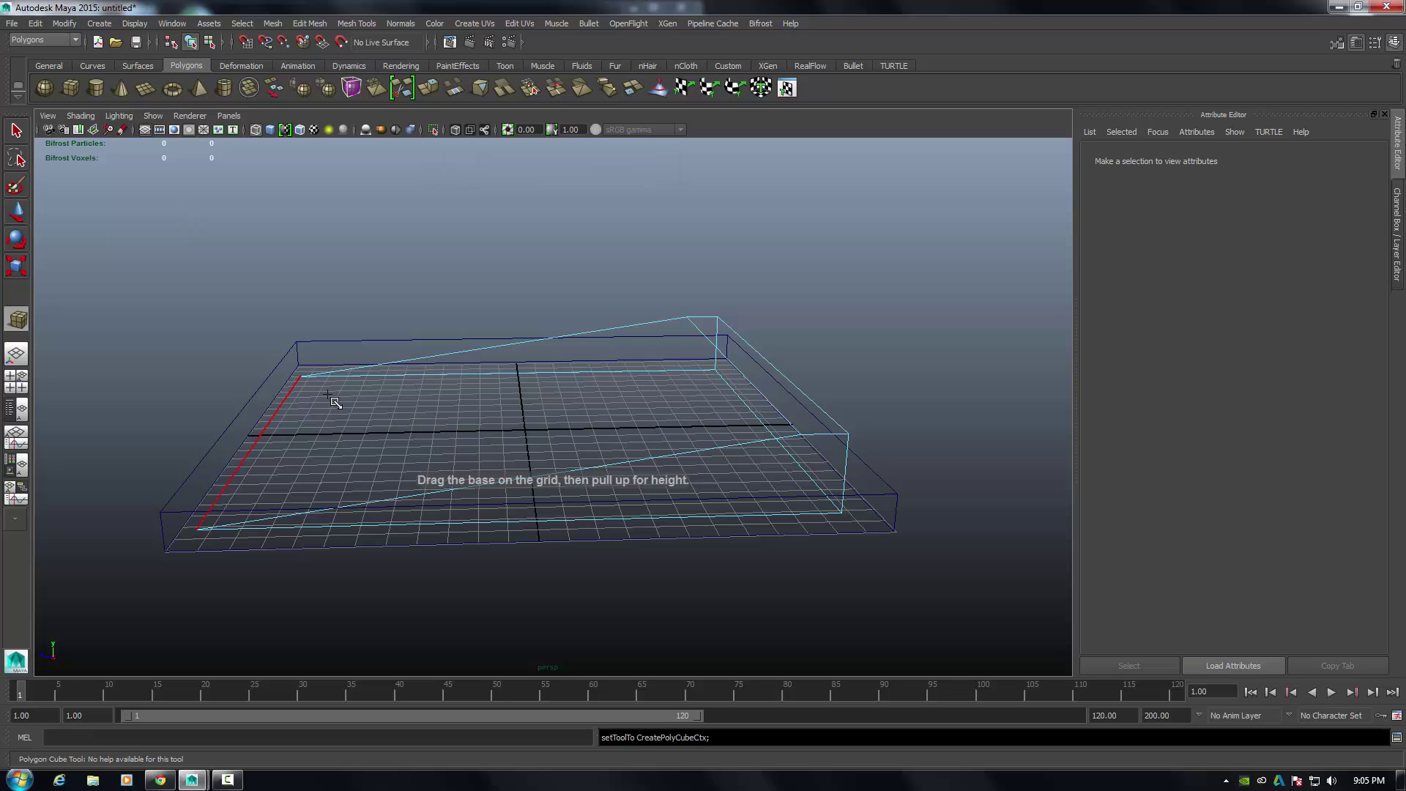
{"action": "left_click_drag", "start_coordinate": [329, 400], "coordinate": [480, 333]}
{"action": "key", "text": "w"}
{"action": "left_click_drag", "start_coordinate": [511, 244], "coordinate": [527, 257], "text": "alt"}
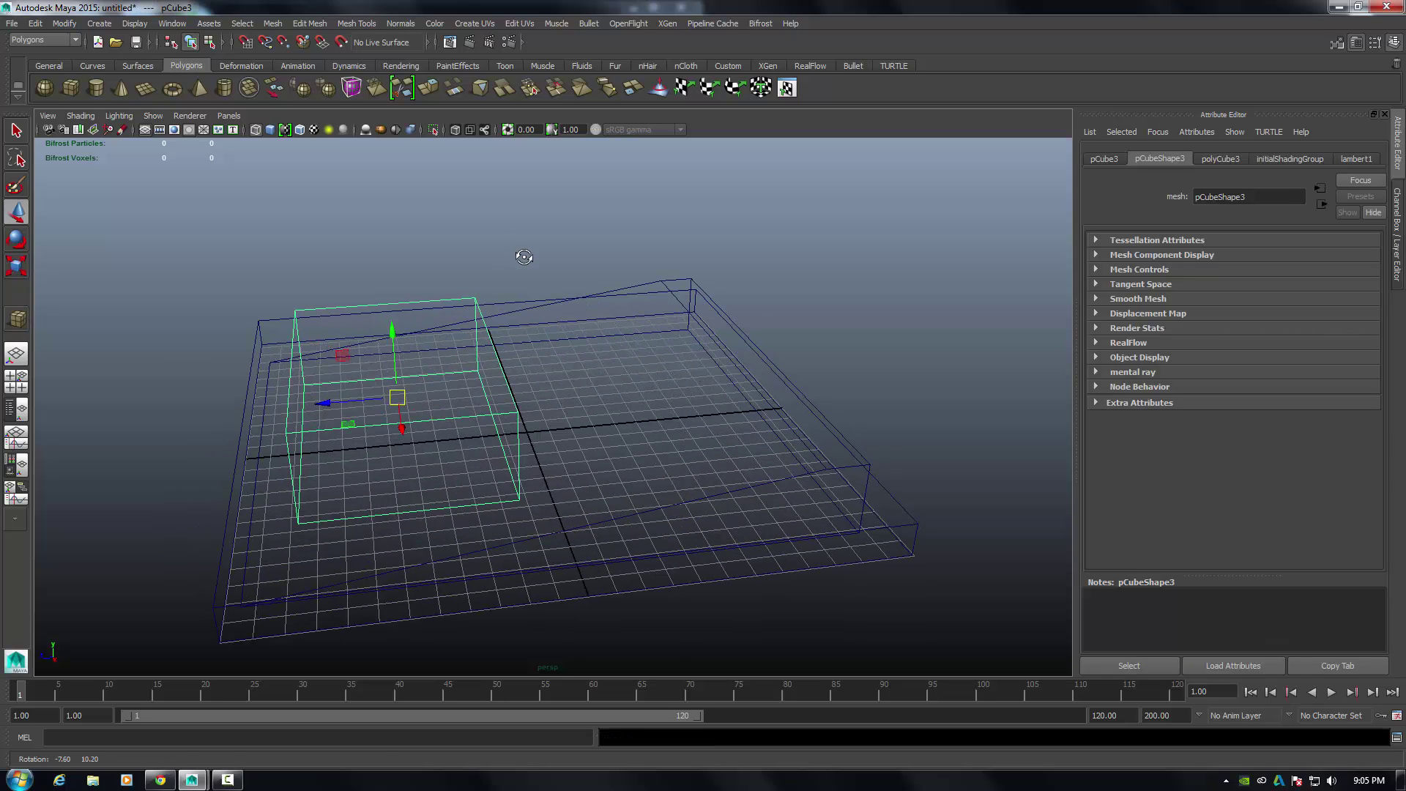
- Lower one top edge of pCube3 to tilt its top into a wedge
{"action": "mouse_move", "coordinate": [480, 361]}
{"action": "right_mouse_down"}
{"action": "mouse_move", "coordinate": [484, 333]}
{"action": "mouse_move", "coordinate": [490, 349]}
{"action": "right_mouse_up"}
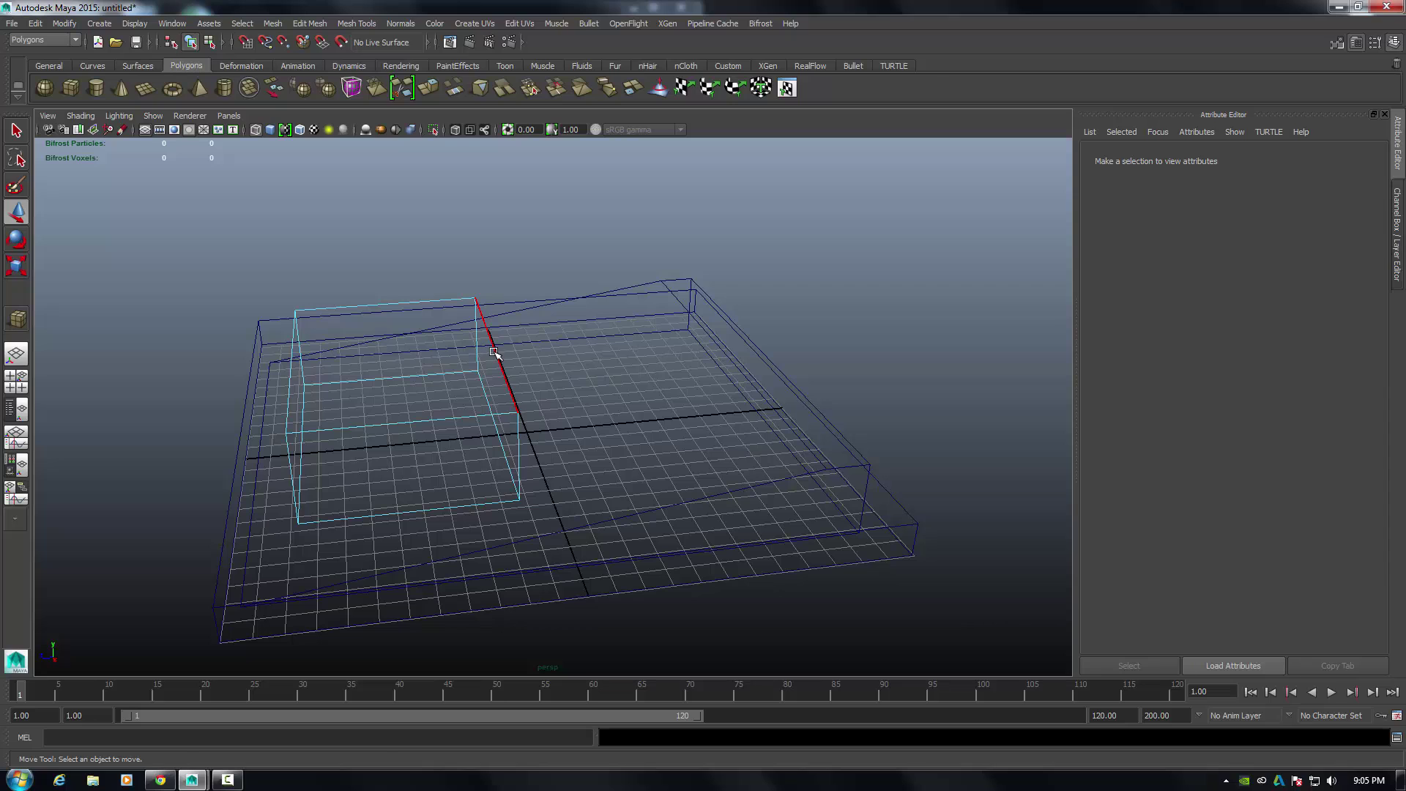
{"action": "left_click", "coordinate": [495, 353]}
{"action": "left_click_drag", "start_coordinate": [491, 282], "coordinate": [513, 345]}
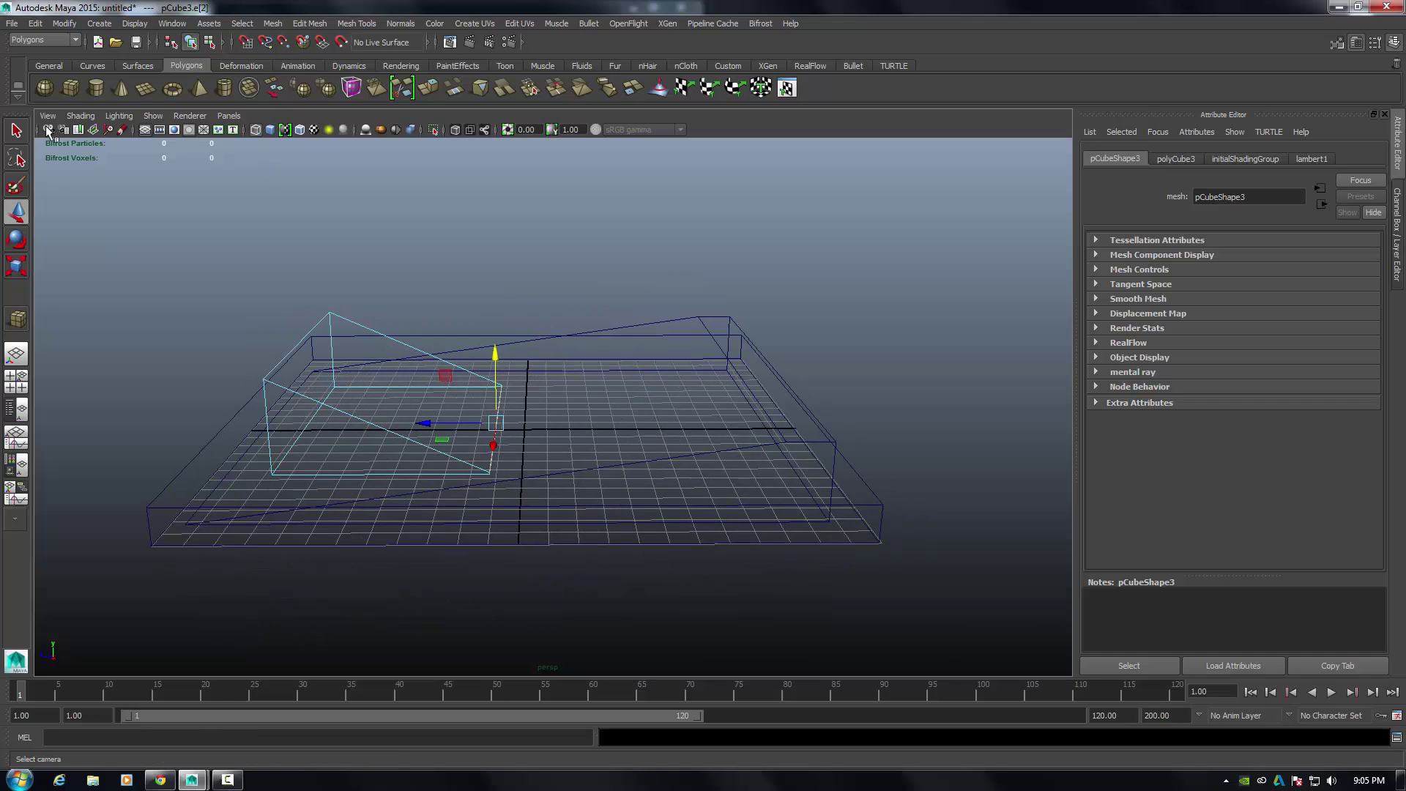
- Return to smooth shading, select the whole pCube3 wedge, and move it right
{"action": "left_click", "coordinate": [81, 115]}
{"action": "left_click", "coordinate": [110, 157]}
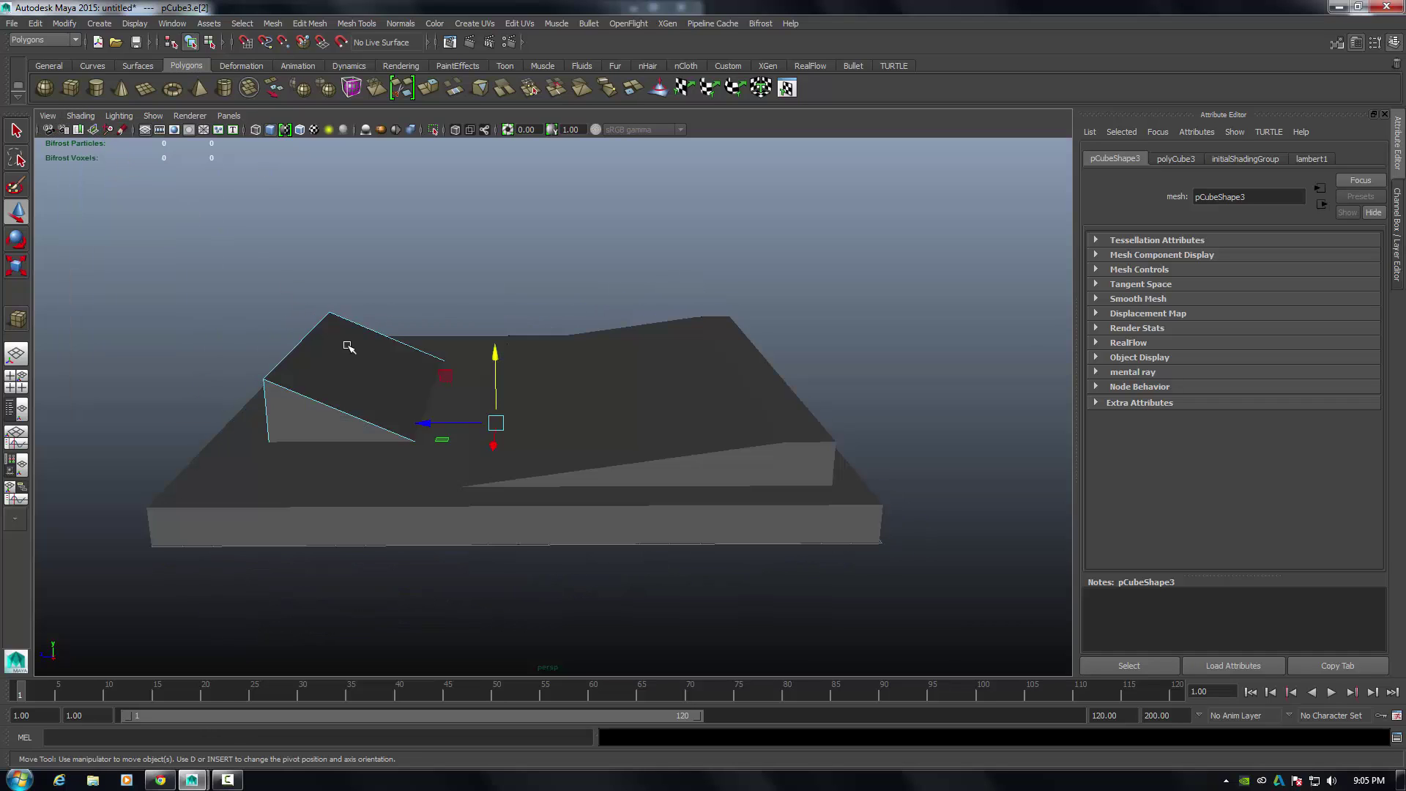
{"action": "left_click", "coordinate": [343, 383]}
{"action": "right_click_drag", "start_coordinate": [339, 357], "coordinate": [377, 339]}
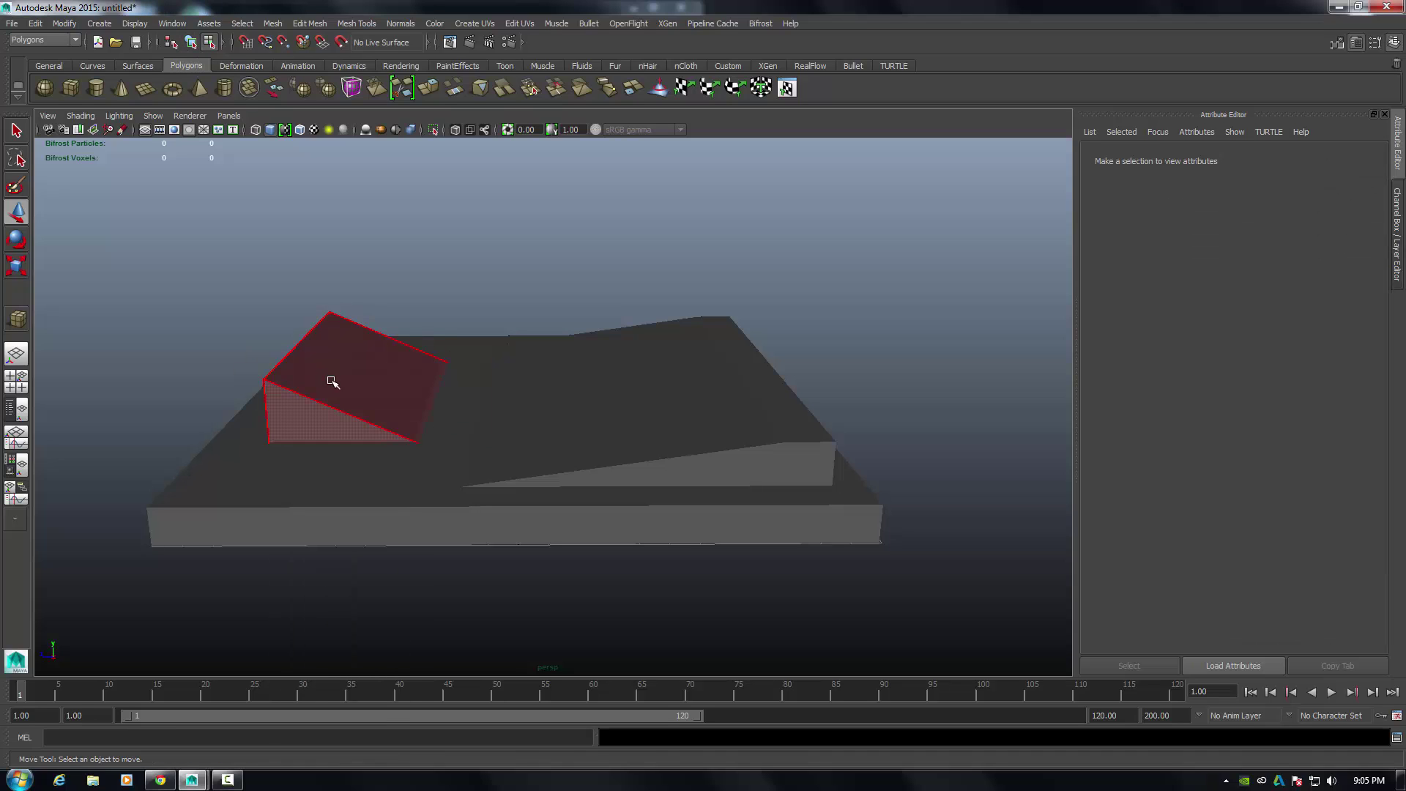
{"action": "right_click_drag", "start_coordinate": [332, 382], "coordinate": [358, 365]}
{"action": "left_click", "coordinate": [359, 379]}
{"action": "left_click_drag", "start_coordinate": [329, 384], "coordinate": [386, 396]}
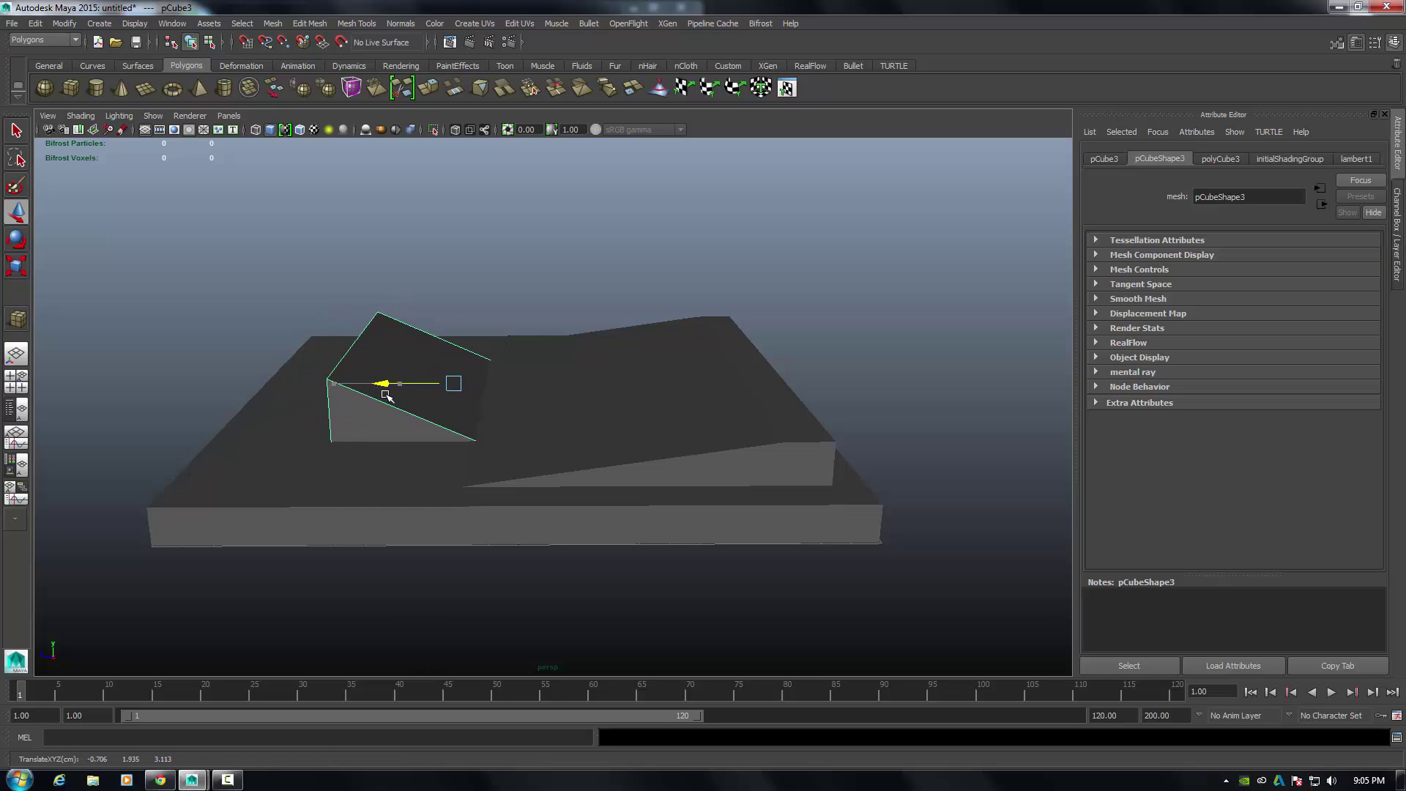
{"action": "left_click_drag", "start_coordinate": [481, 395], "coordinate": [450, 415], "text": "alt"}
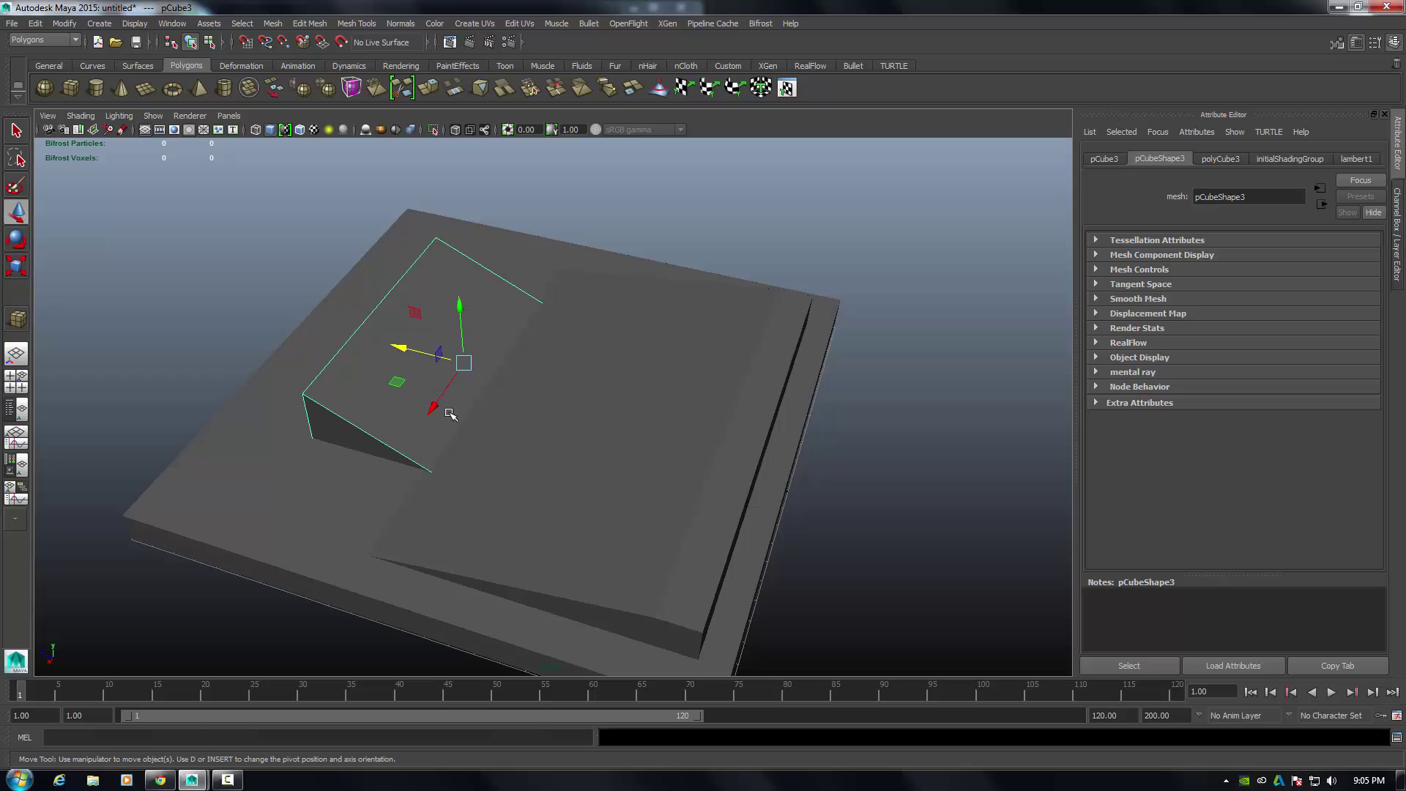
- Scale the wedge larger along one axis and move it beside the pCube2 ramp
{"action": "key", "text": "r"}
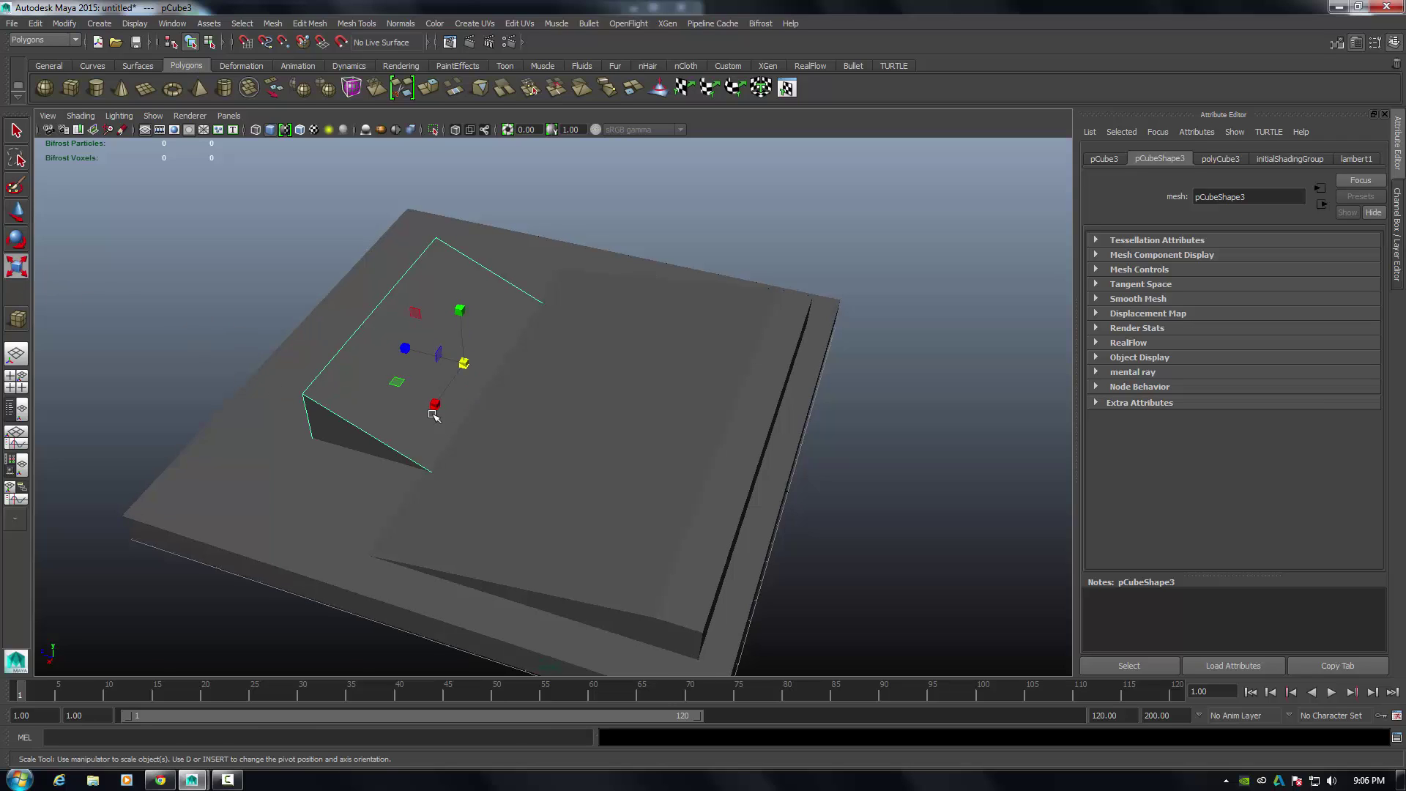
{"action": "left_click_drag", "start_coordinate": [436, 405], "coordinate": [408, 437]}
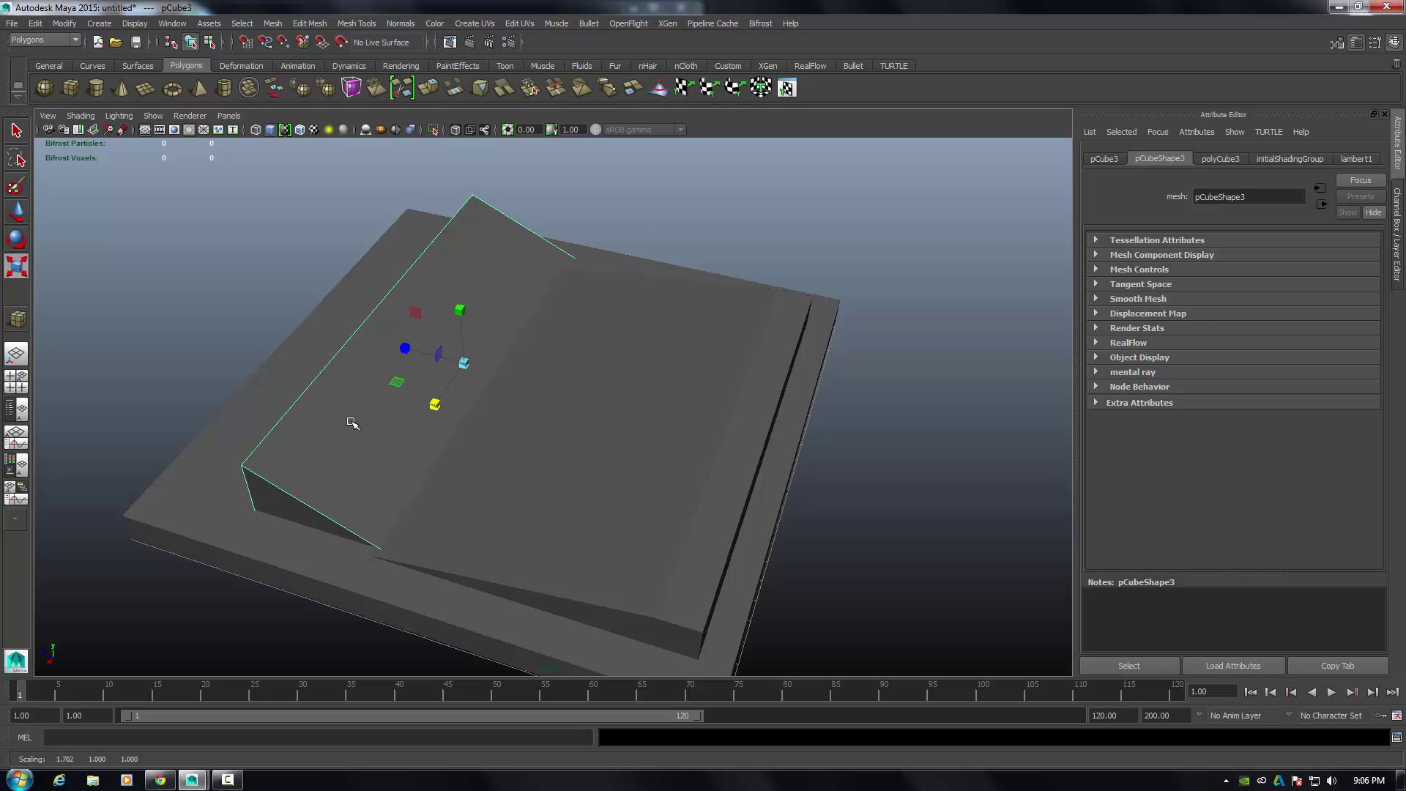
{"action": "left_click", "coordinate": [17, 212]}
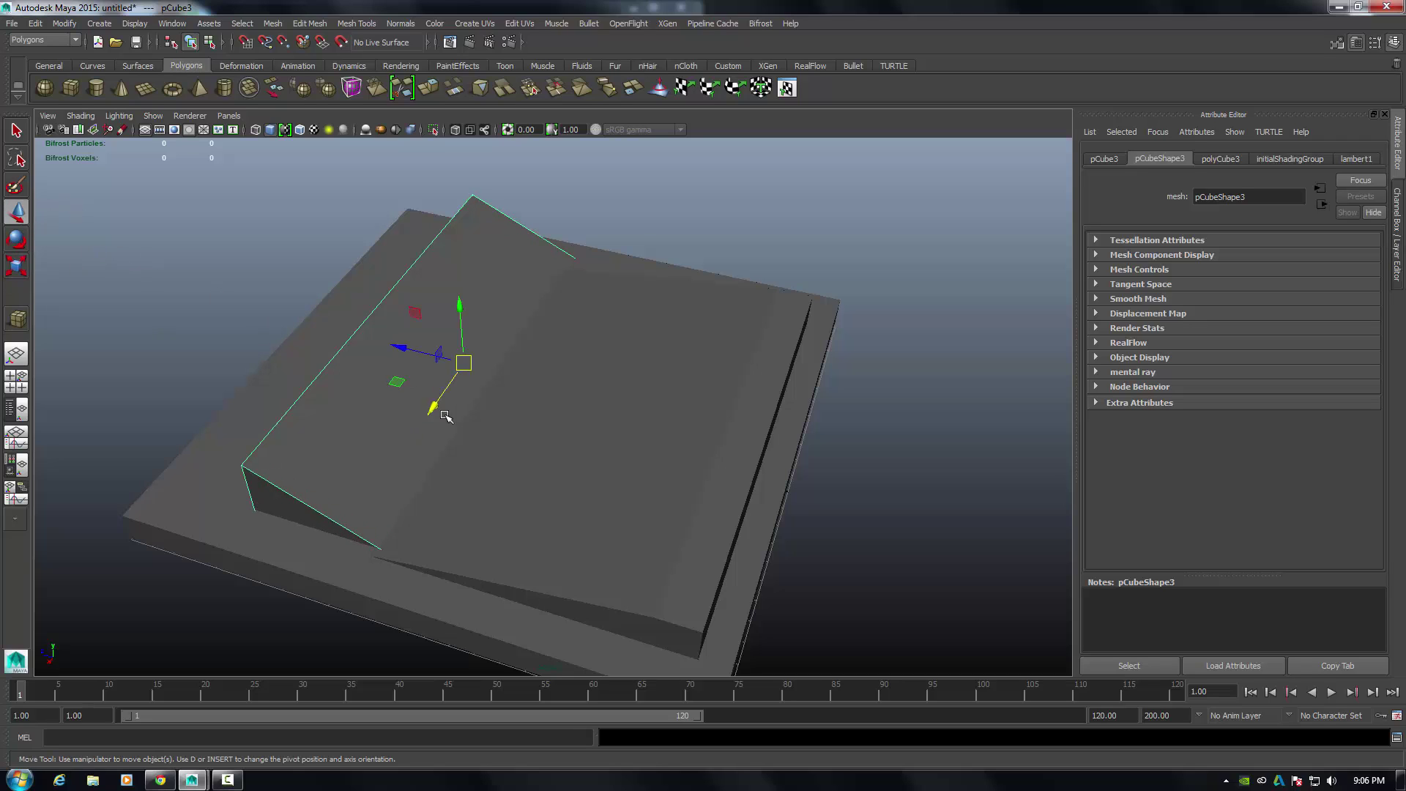
{"action": "left_click_drag", "start_coordinate": [435, 407], "coordinate": [412, 407]}
{"action": "left_click_drag", "start_coordinate": [462, 481], "coordinate": [547, 471], "text": "alt"}
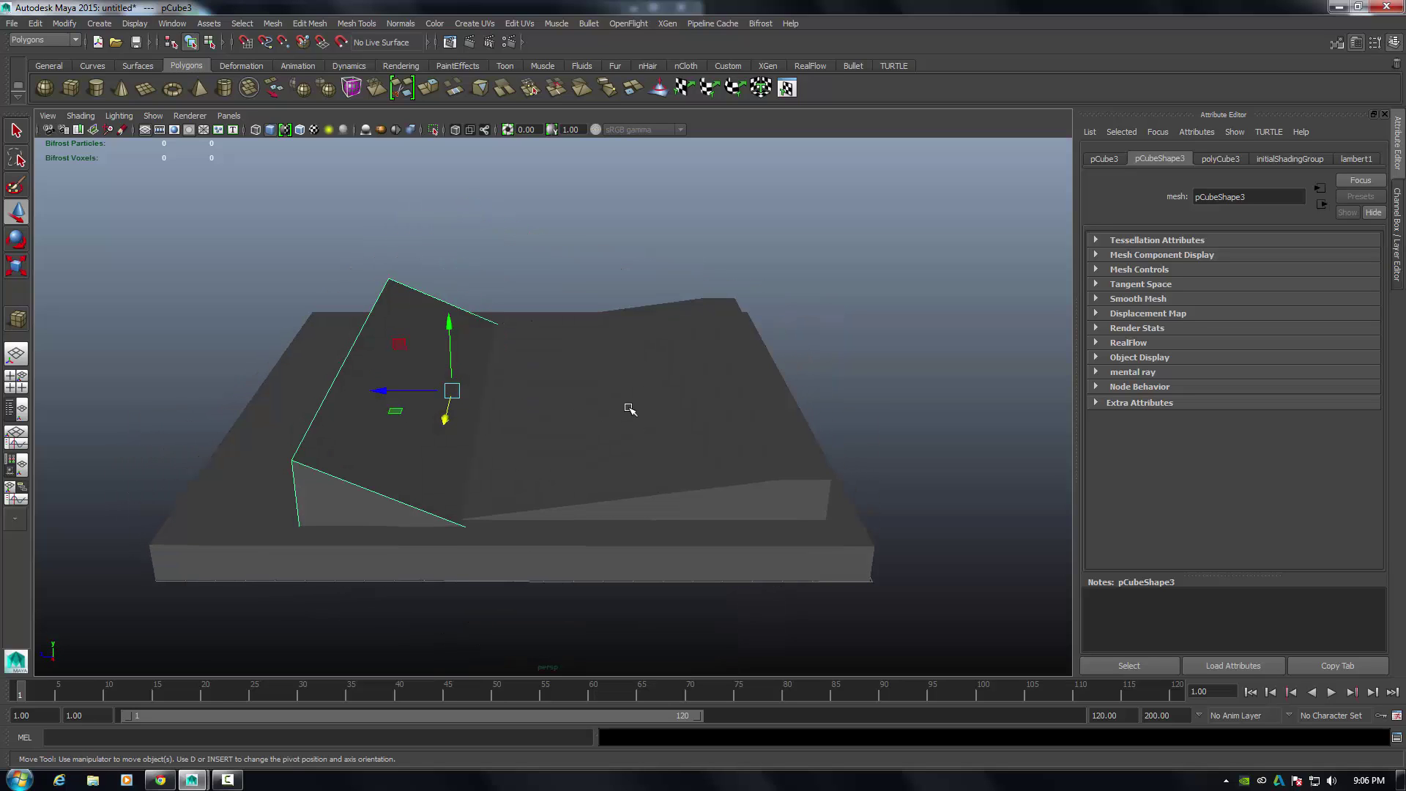
- Scale pCube2 taller in Y and raise it upward
{"action": "left_click", "coordinate": [738, 381]}
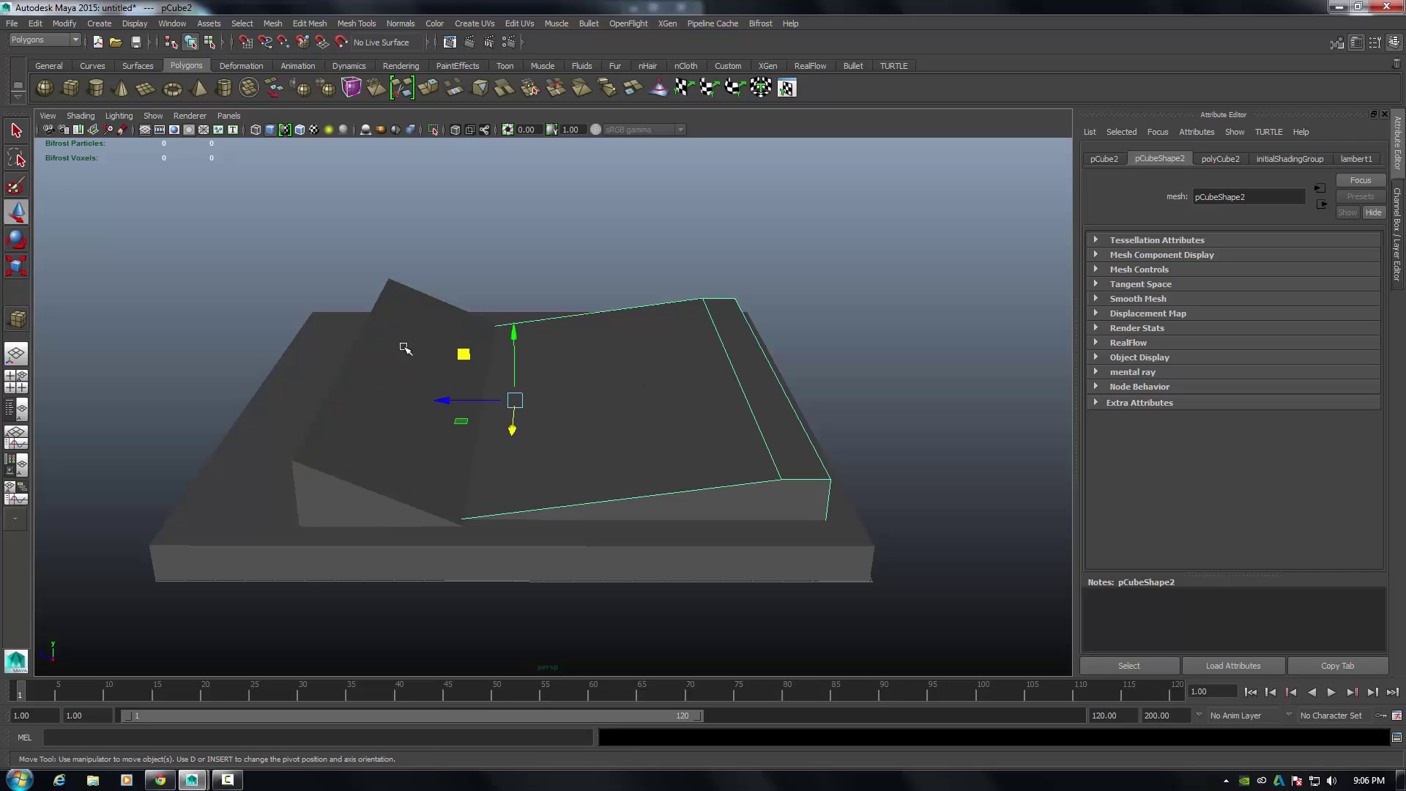
{"action": "left_click", "coordinate": [16, 267]}
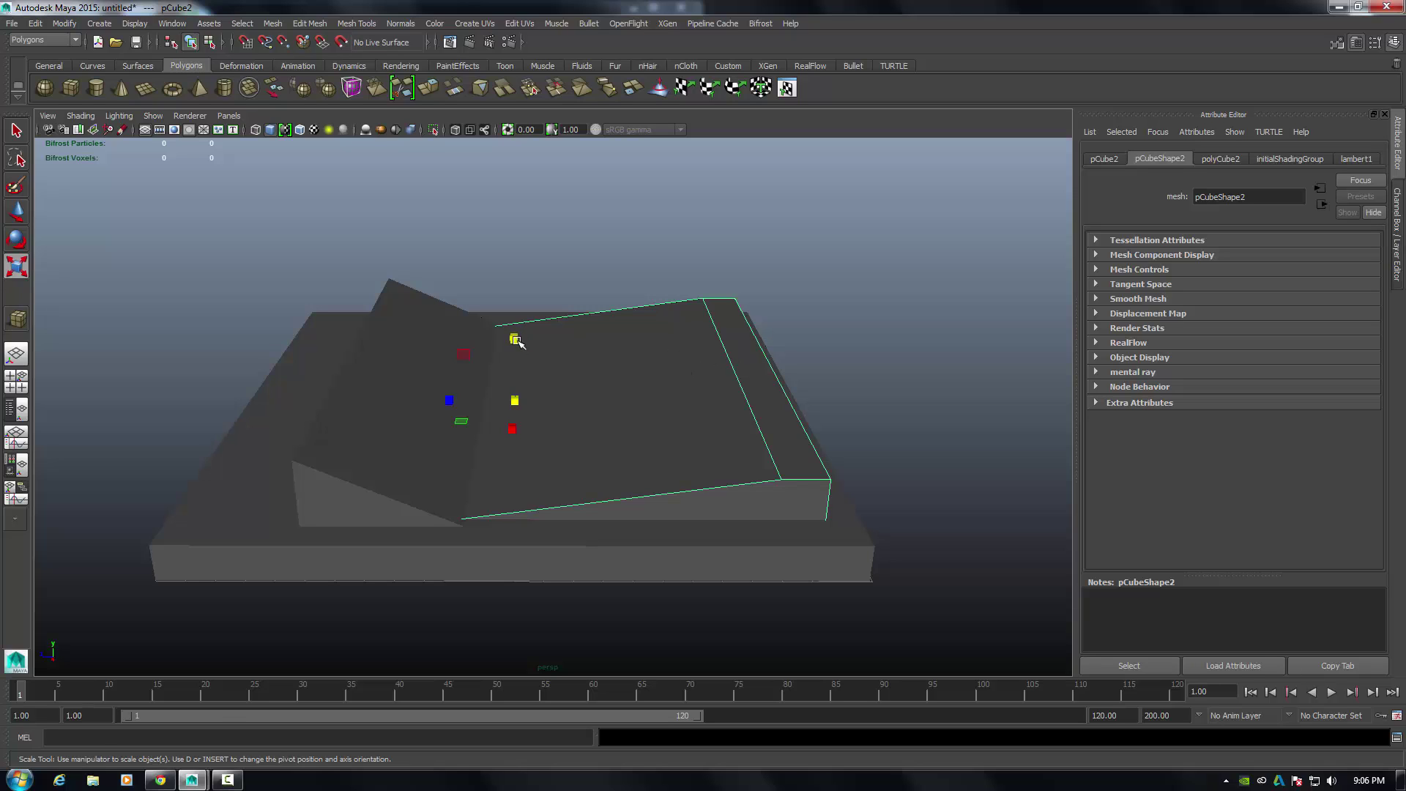
{"action": "left_click_drag", "start_coordinate": [518, 343], "coordinate": [481, 270]}
{"action": "left_click_drag", "start_coordinate": [527, 367], "coordinate": [529, 359], "text": "alt"}
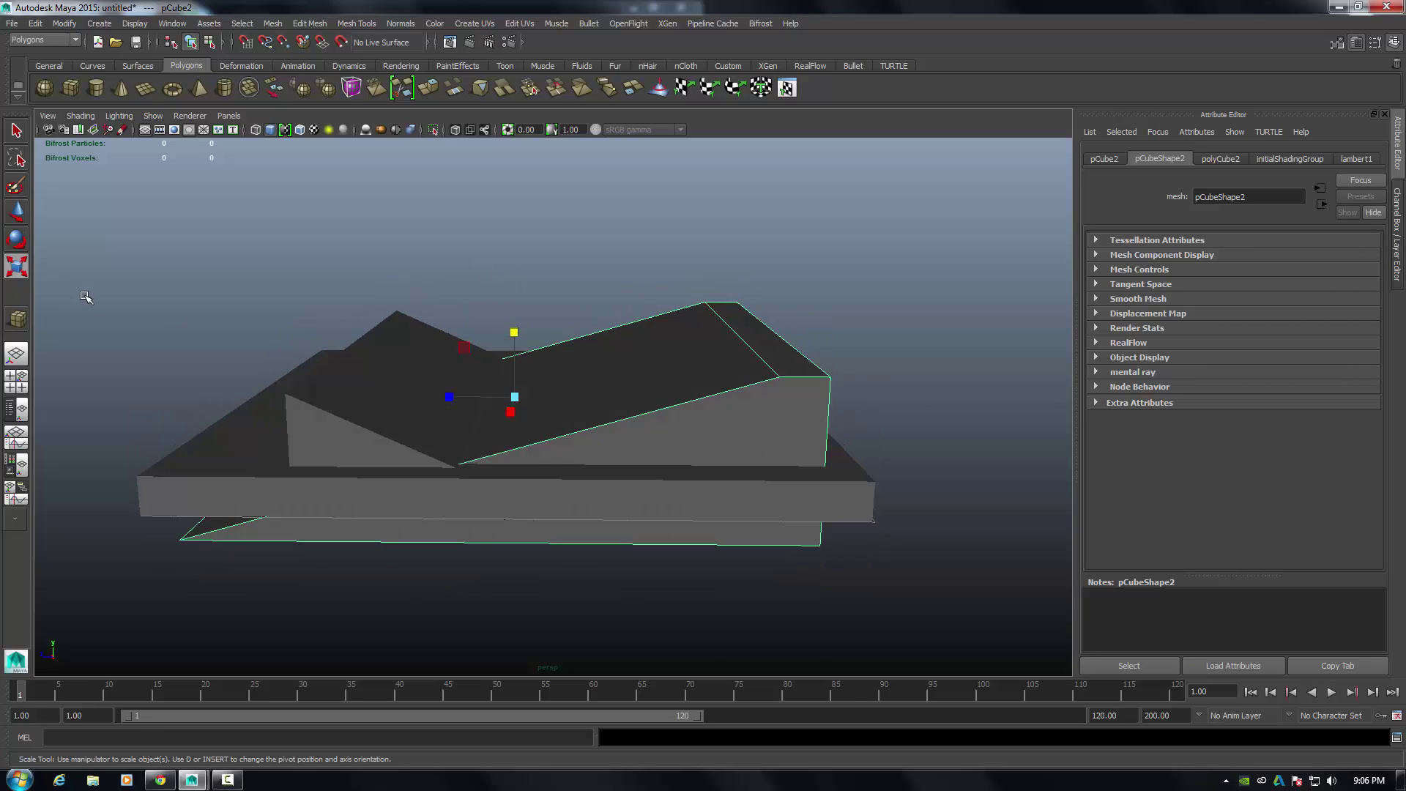
{"action": "left_click", "coordinate": [17, 212]}
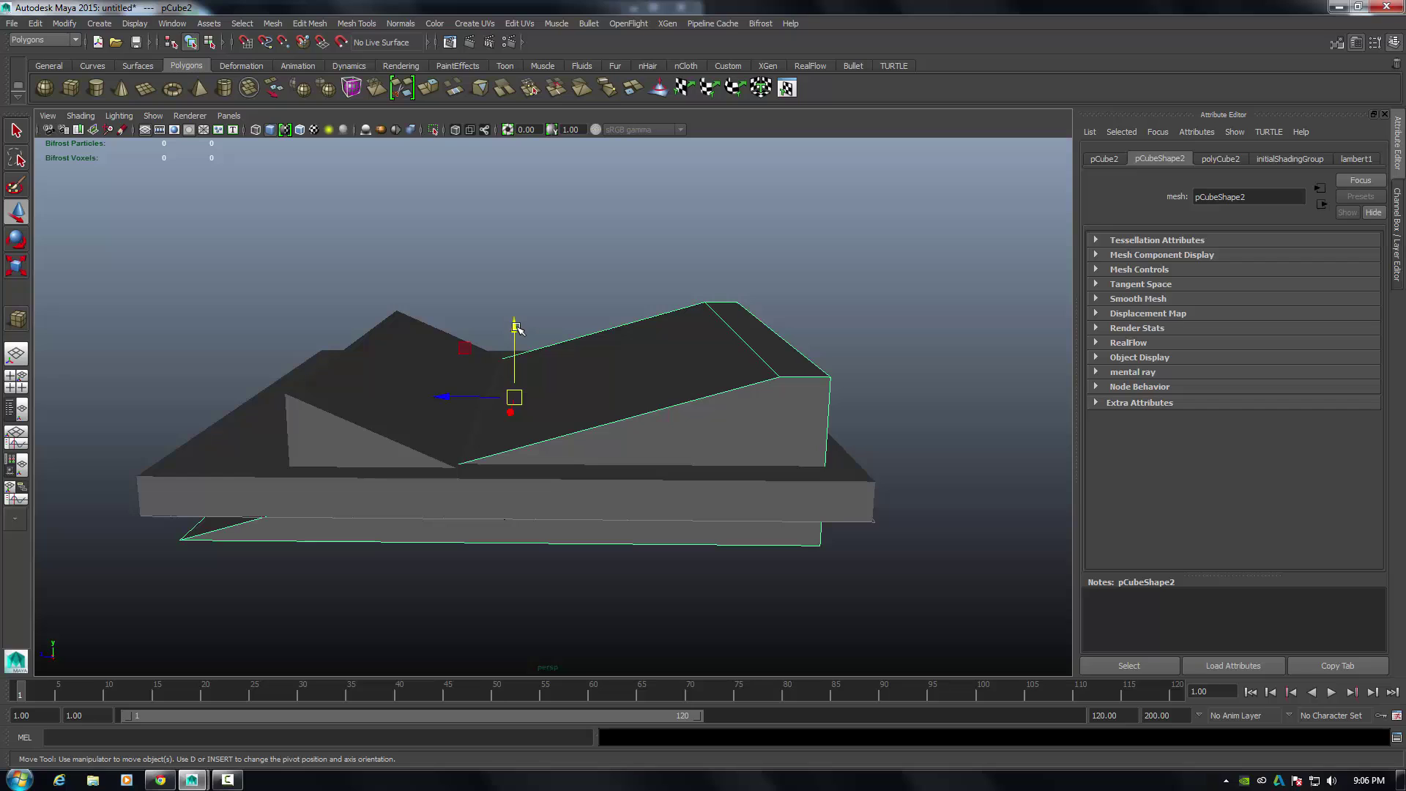
{"action": "left_click_drag", "start_coordinate": [517, 328], "coordinate": [506, 300]}
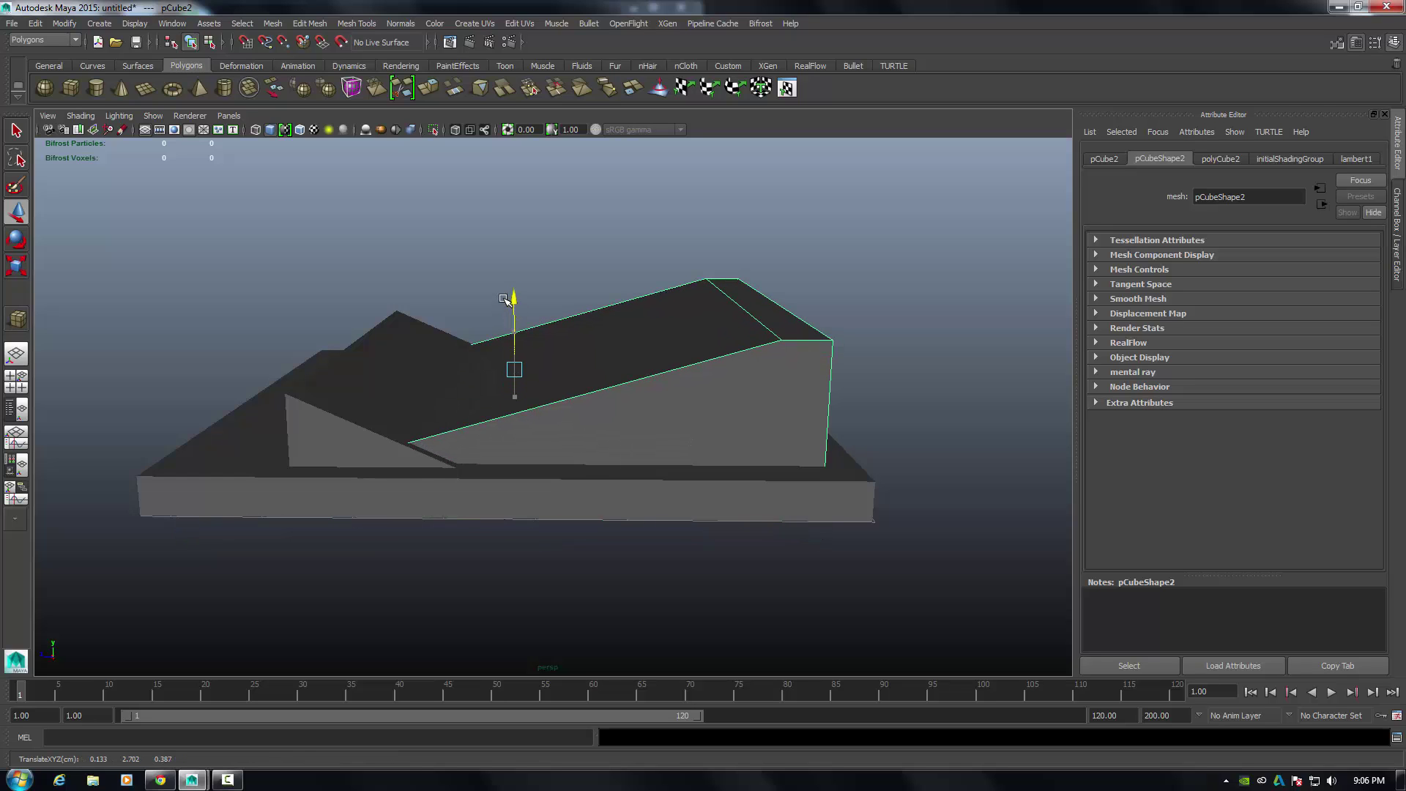
{"action": "left_click_drag", "start_coordinate": [477, 430], "coordinate": [520, 430], "text": "alt"}
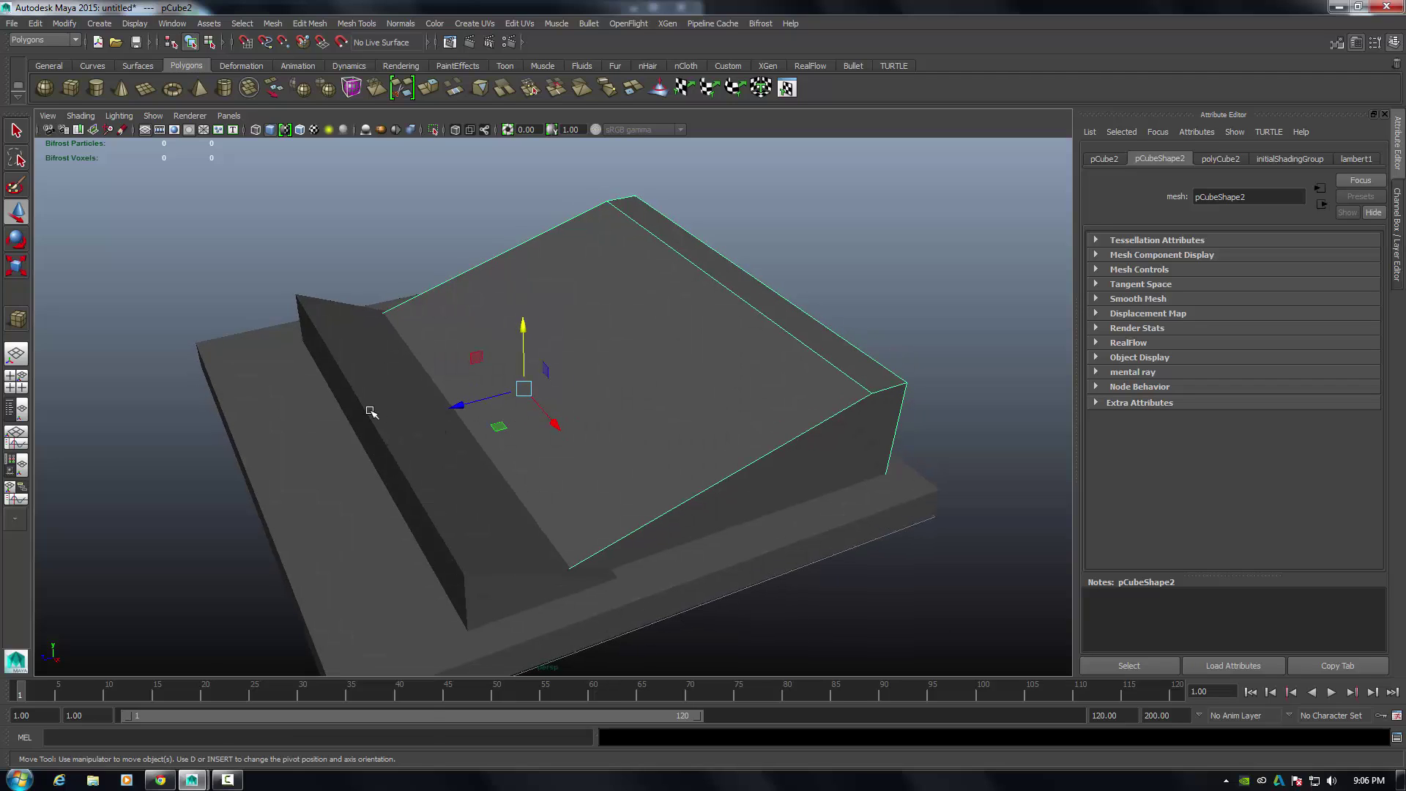
- Raise the top edge of the pCube3 wedge into a steeper peak
{"action": "mouse_move", "coordinate": [372, 412]}
{"action": "right_mouse_down"}
{"action": "mouse_move", "coordinate": [392, 399]}
{"action": "mouse_move", "coordinate": [369, 396]}
{"action": "right_mouse_up"}
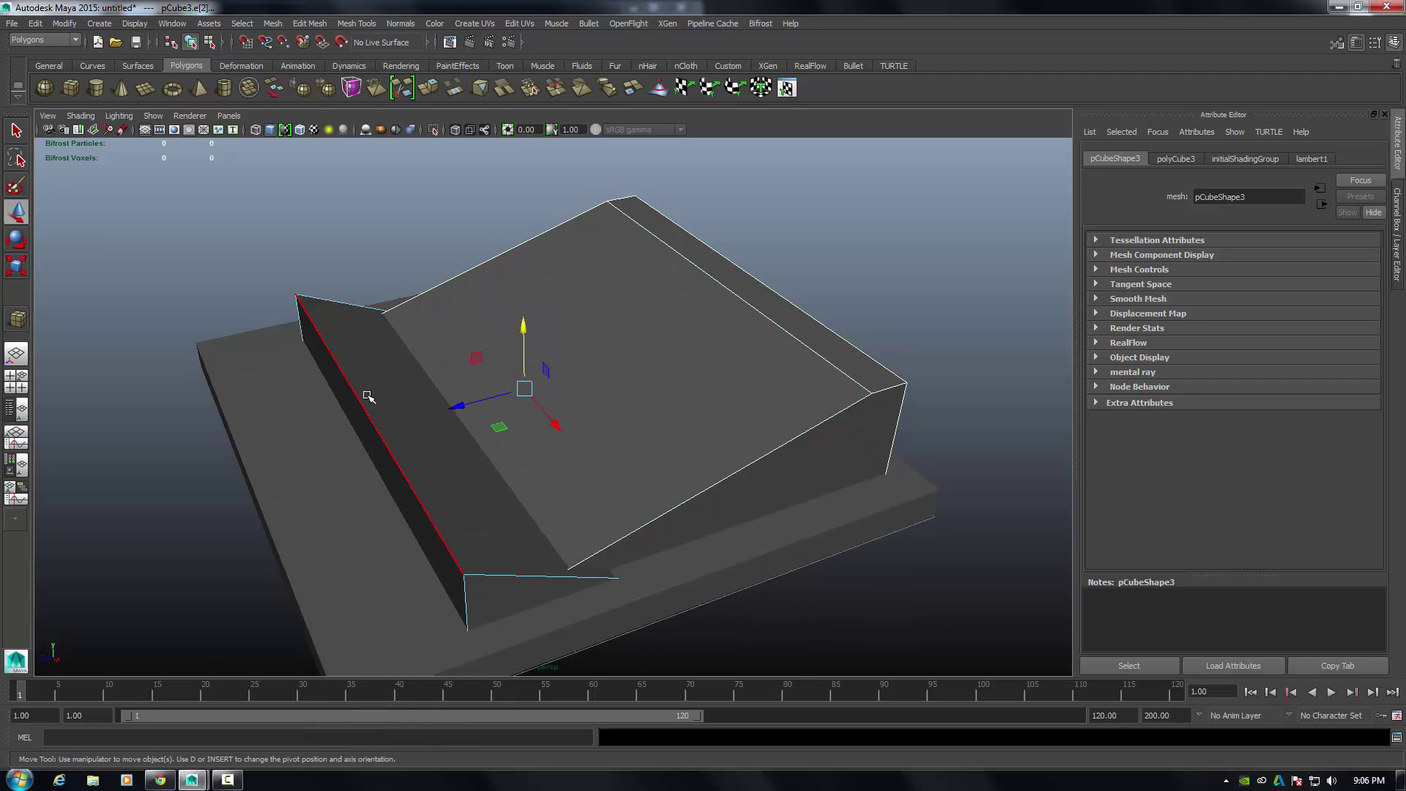
{"action": "left_click", "coordinate": [355, 397]}
{"action": "left_click_drag", "start_coordinate": [355, 337], "coordinate": [351, 280]}
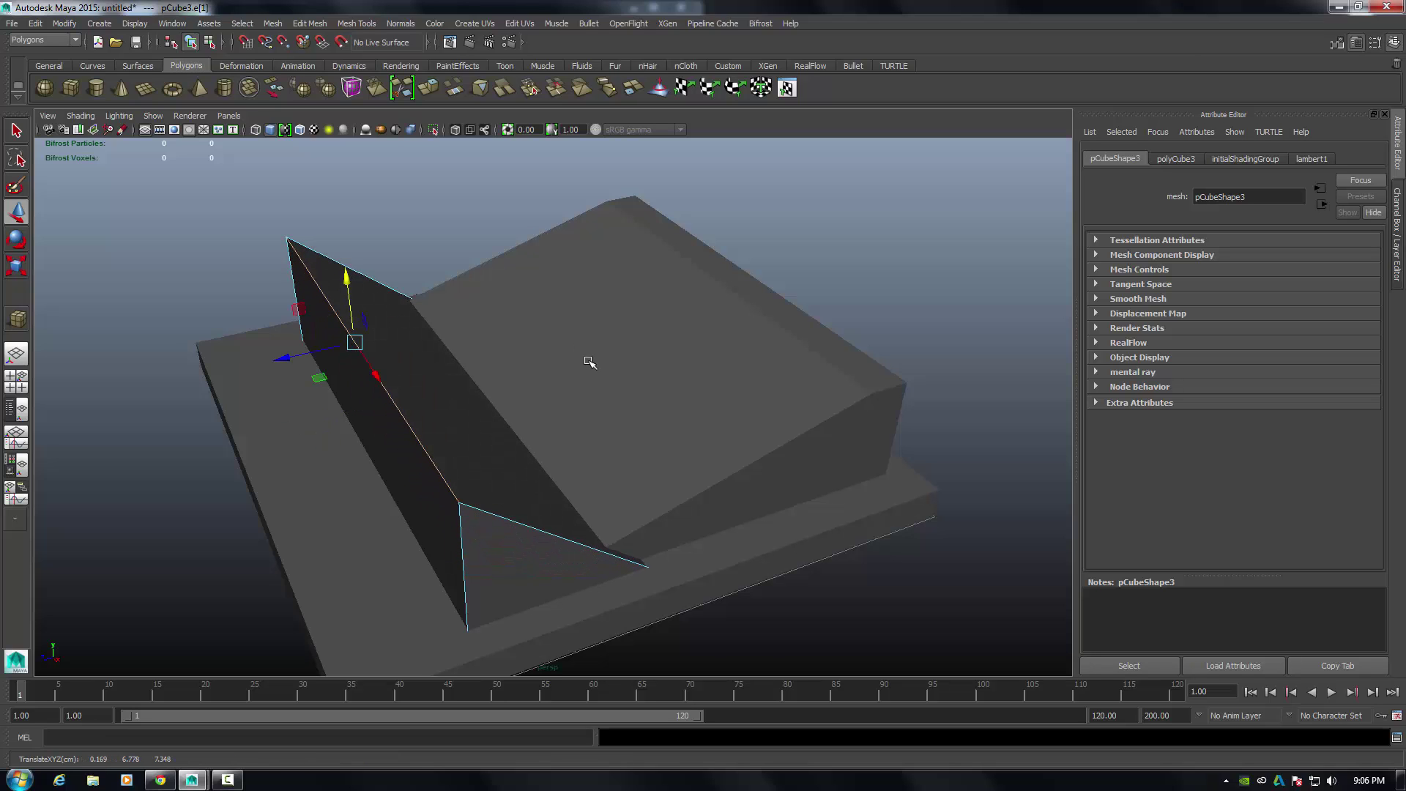
{"action": "mouse_move", "coordinate": [590, 364]}
{"action": "left_mouse_down", "text": "alt"}
{"action": "mouse_move", "coordinate": [543, 337]}
{"action": "mouse_move", "coordinate": [592, 390]}
{"action": "mouse_move", "coordinate": [618, 386]}
{"action": "mouse_move", "coordinate": [602, 366]}
{"action": "left_mouse_up", "text": "alt"}
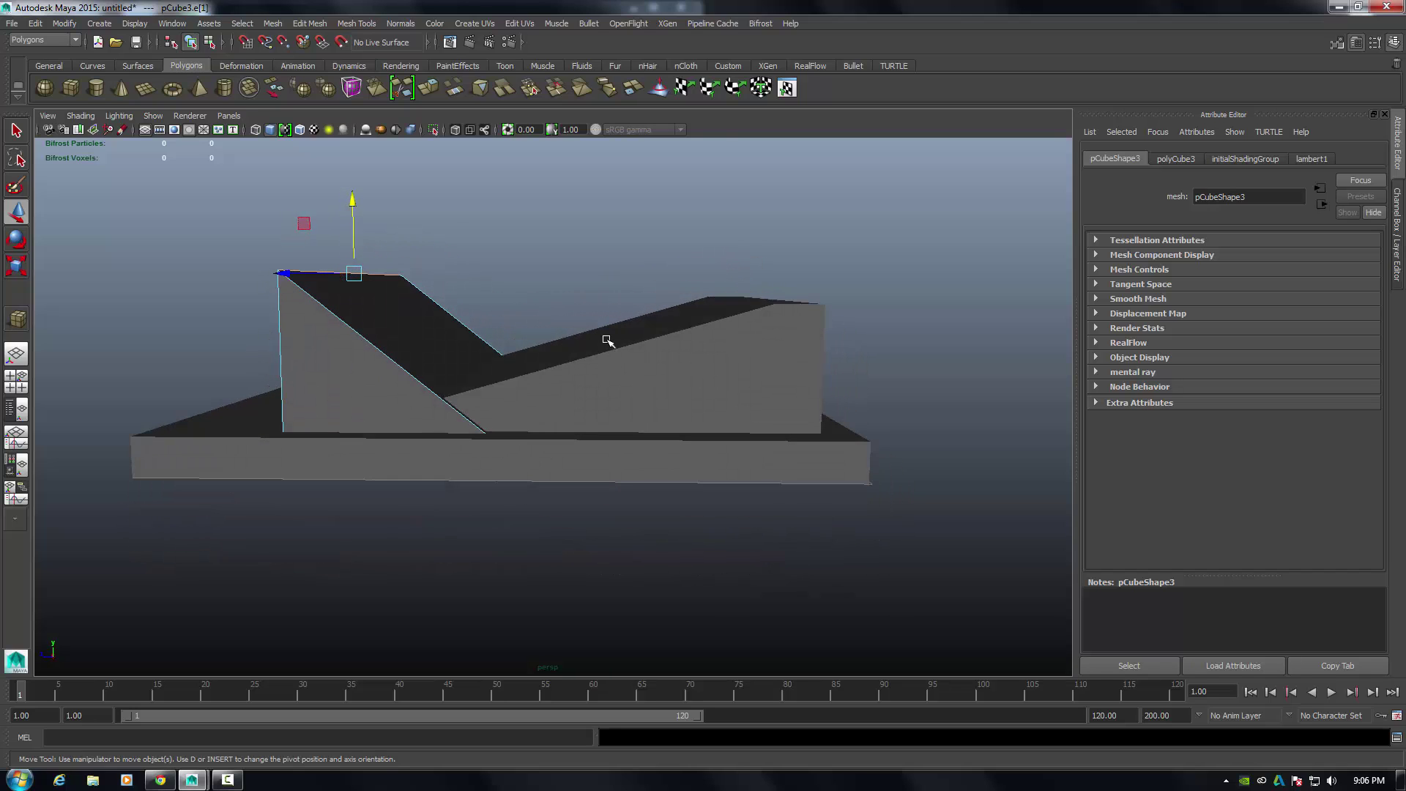
{"action": "mouse_move", "coordinate": [609, 341]}
{"action": "middle_mouse_down", "text": "alt"}
{"action": "mouse_move", "coordinate": [618, 397]}
{"action": "mouse_move", "coordinate": [562, 385]}
{"action": "middle_mouse_up", "text": "alt"}
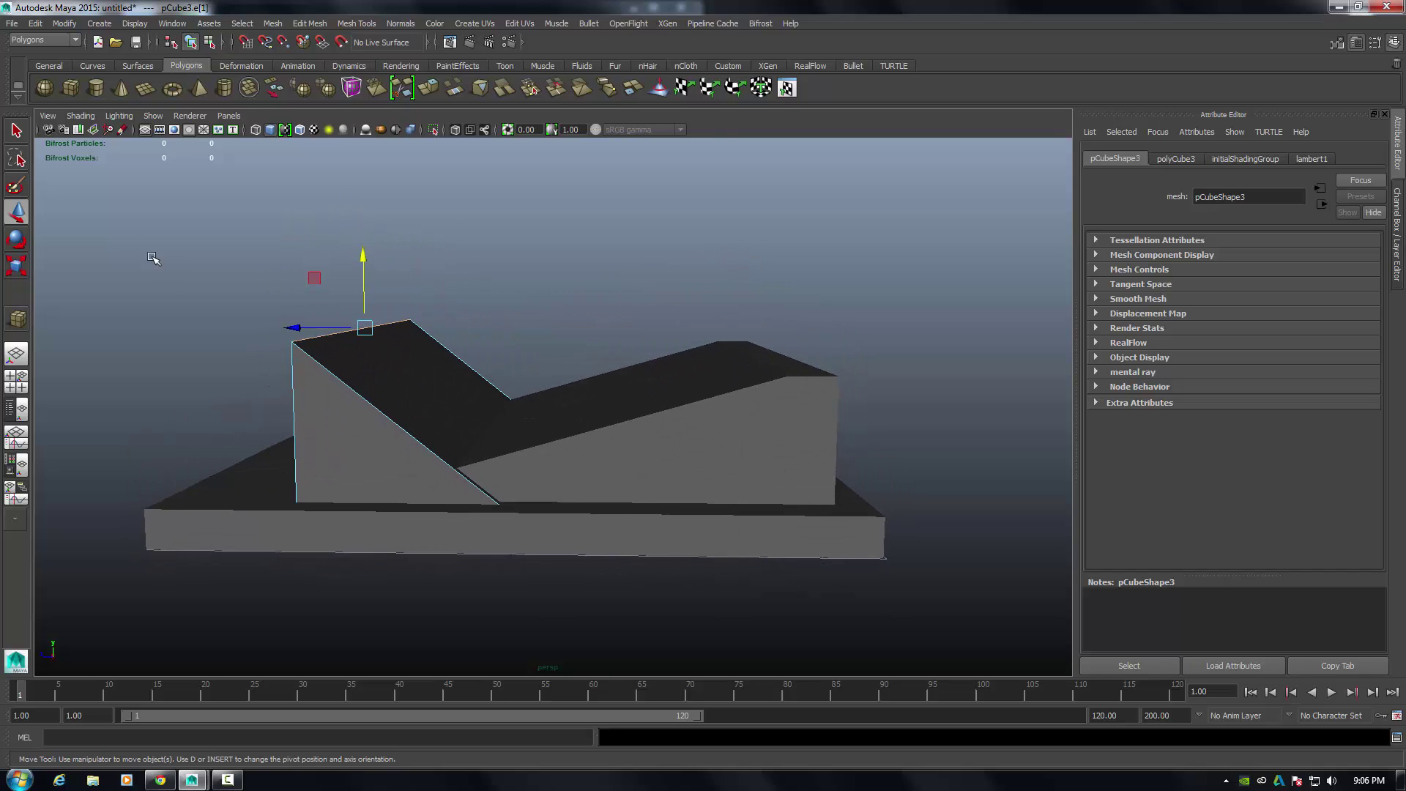
- Switch to wireframe, create a polygon sphere, pSphere1, and raise it upward
{"action": "left_click", "coordinate": [81, 116]}
{"action": "left_click", "coordinate": [97, 137]}
{"action": "mouse_move", "coordinate": [486, 373]}
{"action": "left_mouse_down", "text": "alt"}
{"action": "mouse_move", "coordinate": [493, 389]}
{"action": "mouse_move", "coordinate": [468, 386]}
{"action": "left_mouse_up", "text": "alt"}
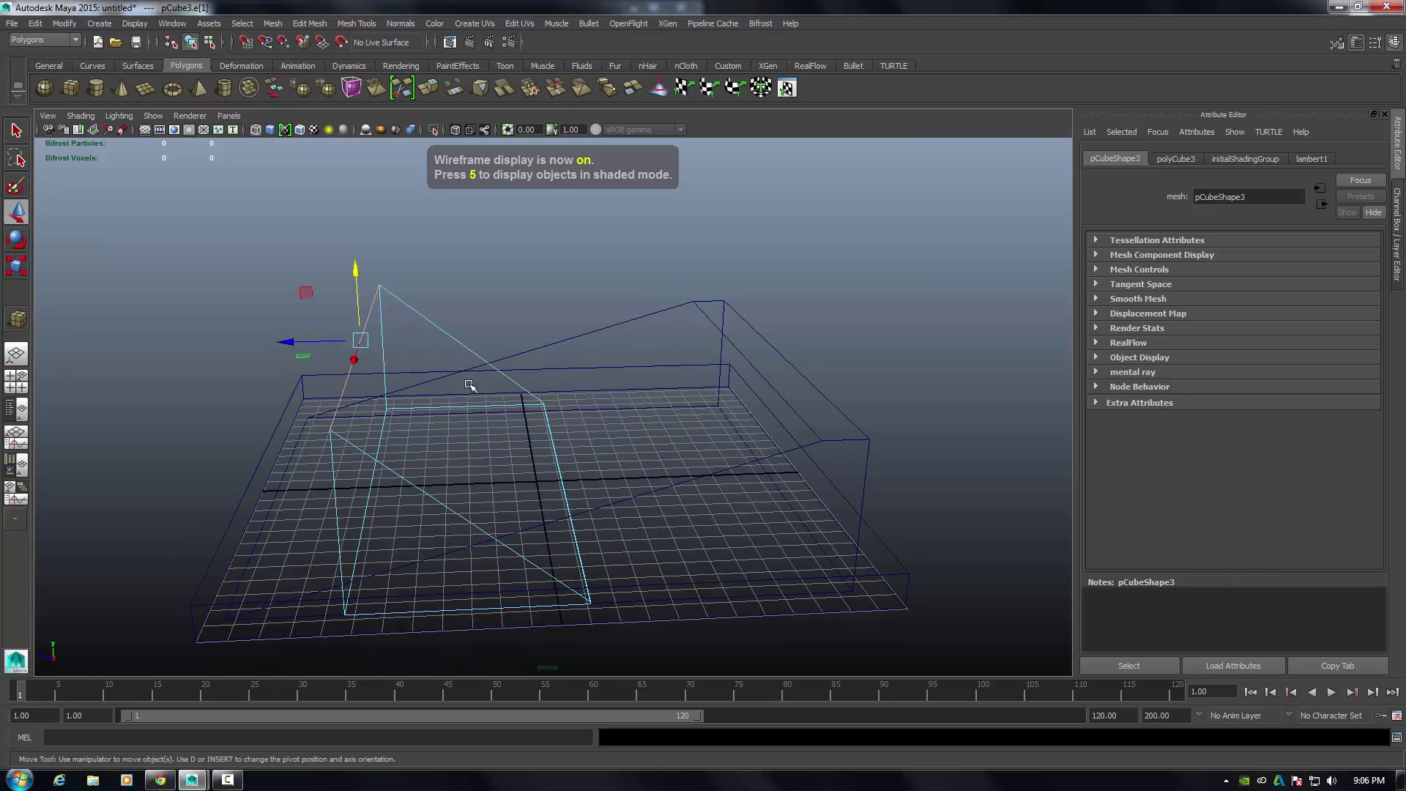
{"action": "left_click", "coordinate": [45, 87]}
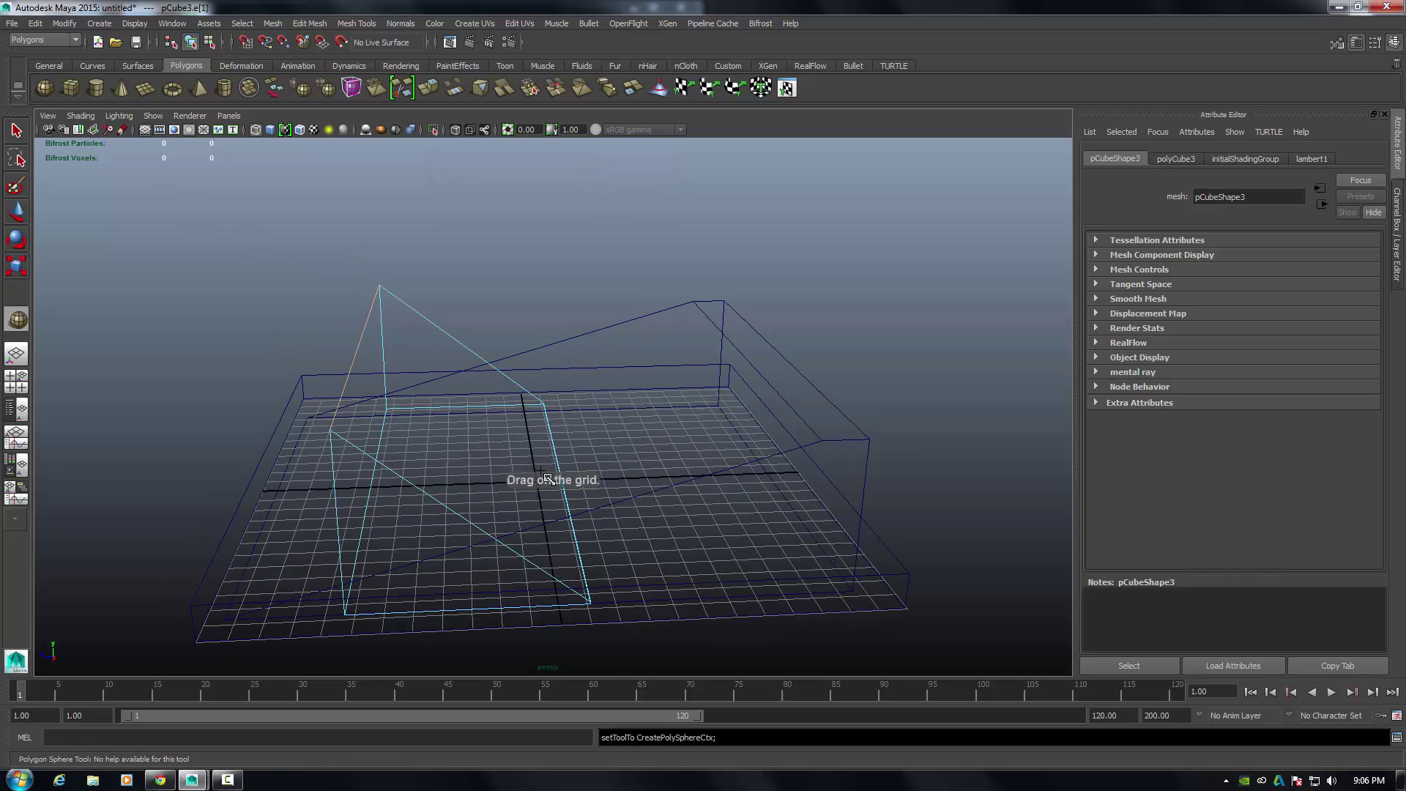
{"action": "left_click_drag", "start_coordinate": [544, 481], "coordinate": [563, 495]}
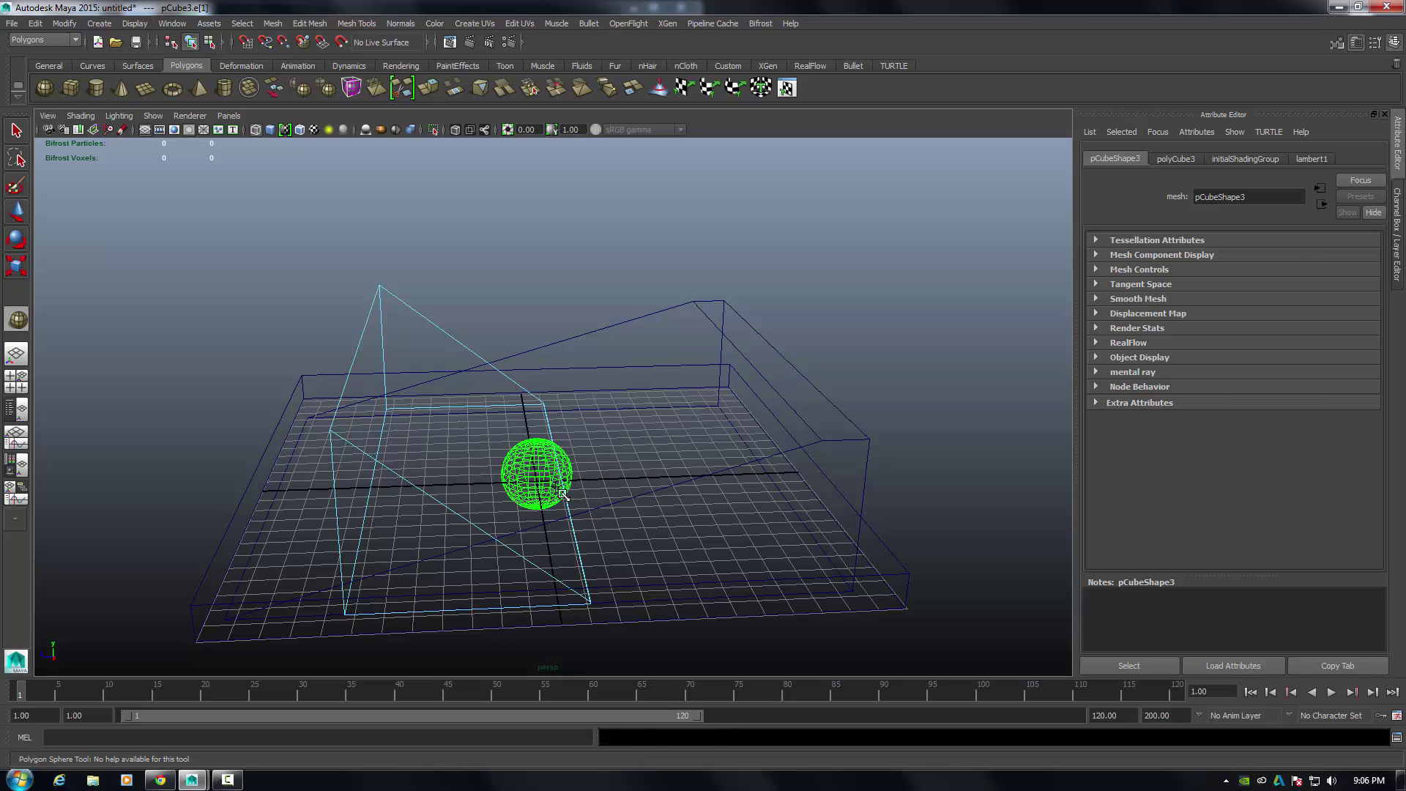
{"action": "left_click_drag", "start_coordinate": [539, 410], "coordinate": [378, 297]}
- In the four-view layout, centre the sphere horizontally above the ramps
{"action": "key", "text": "space"}
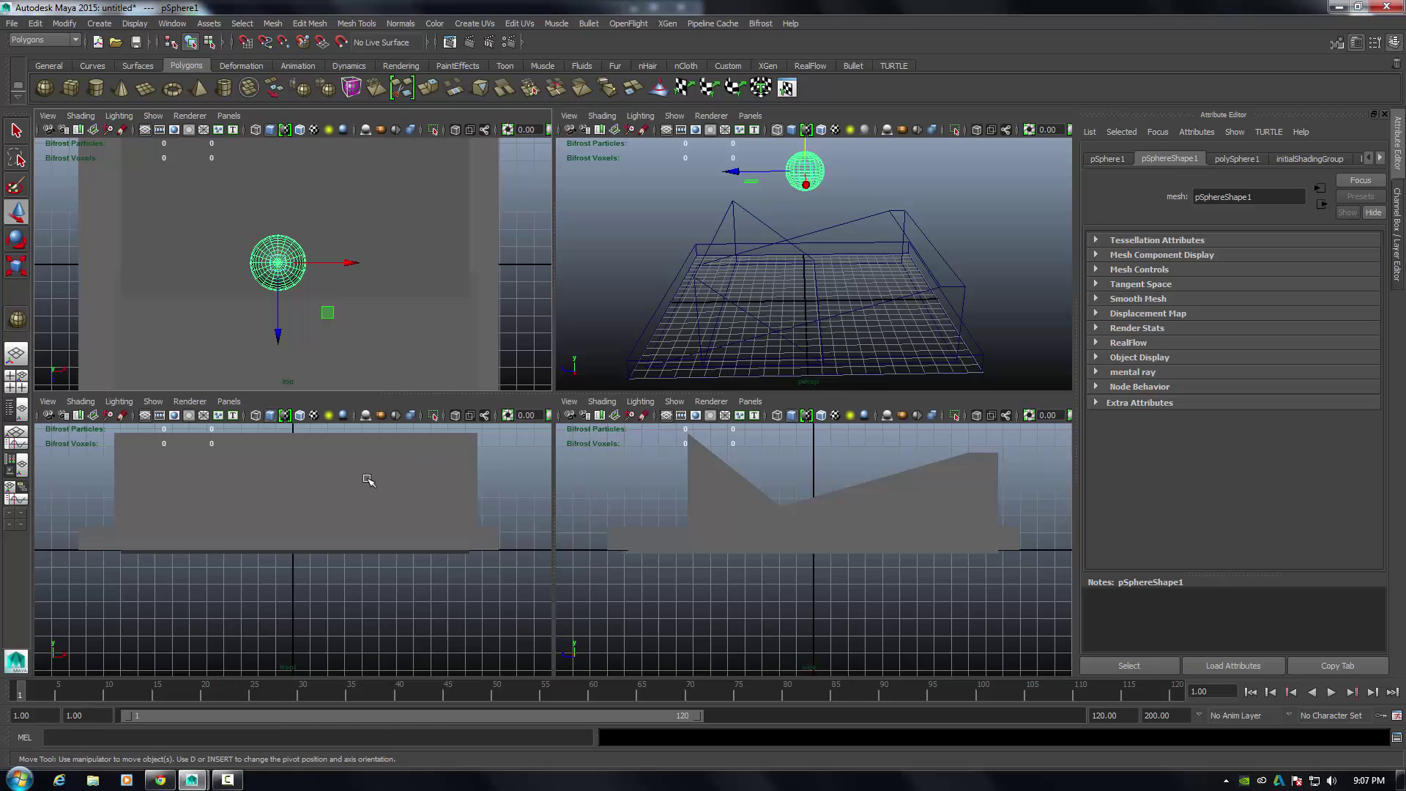
{"action": "middle_click_drag", "start_coordinate": [368, 480], "coordinate": [386, 532], "text": "alt"}
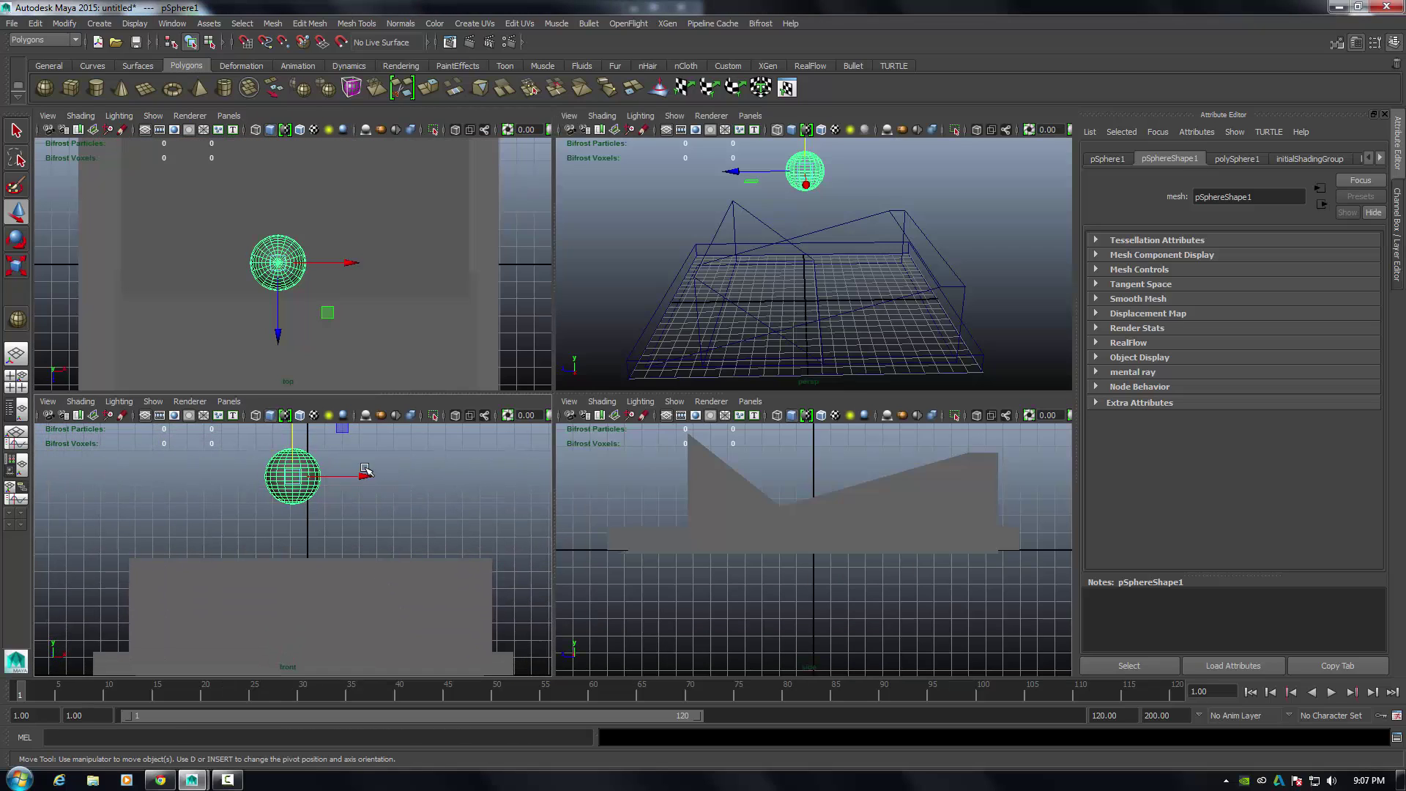
{"action": "mouse_move", "coordinate": [402, 486]}
{"action": "left_mouse_down"}
{"action": "mouse_move", "coordinate": [343, 470]}
{"action": "mouse_move", "coordinate": [505, 481]}
{"action": "mouse_move", "coordinate": [377, 477]}
{"action": "left_mouse_up"}
{"action": "left_click", "coordinate": [292, 477]}
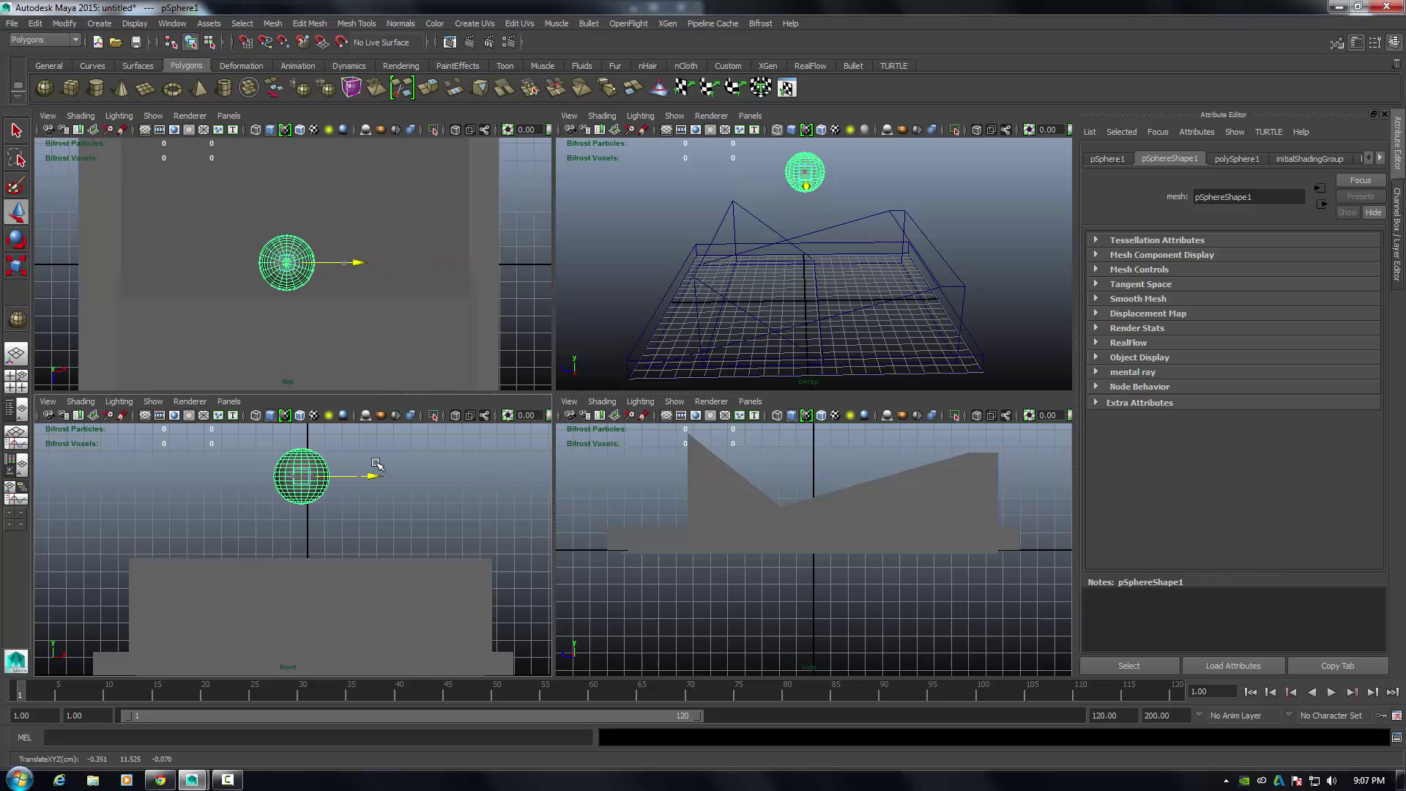
{"action": "middle_click", "coordinate": [819, 258]}
{"action": "left_click_drag", "start_coordinate": [819, 258], "coordinate": [828, 170], "text": "alt"}
- Box-select the sphere's upper faces in the front view and delete them
{"action": "right_click", "coordinate": [302, 464]}
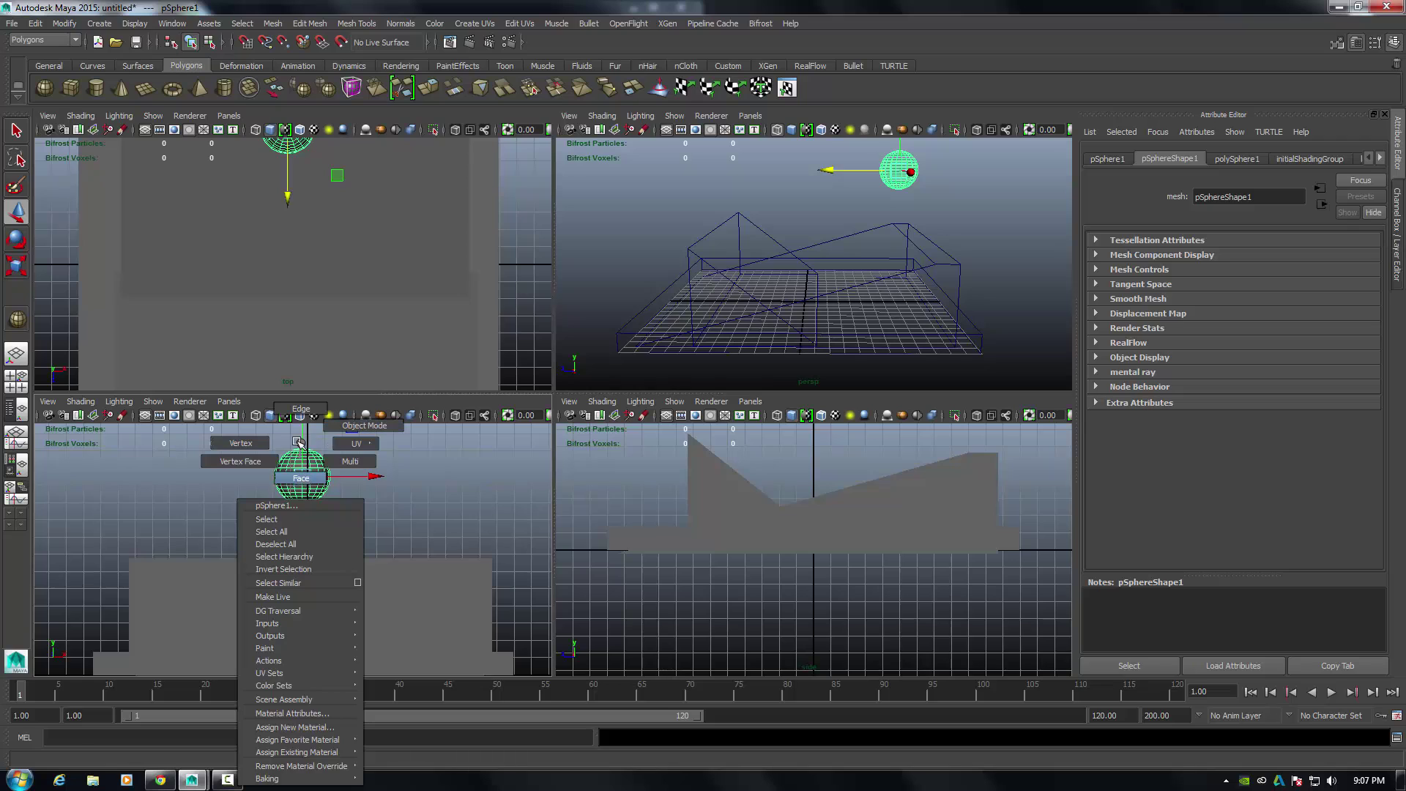
{"action": "left_click", "coordinate": [301, 478]}
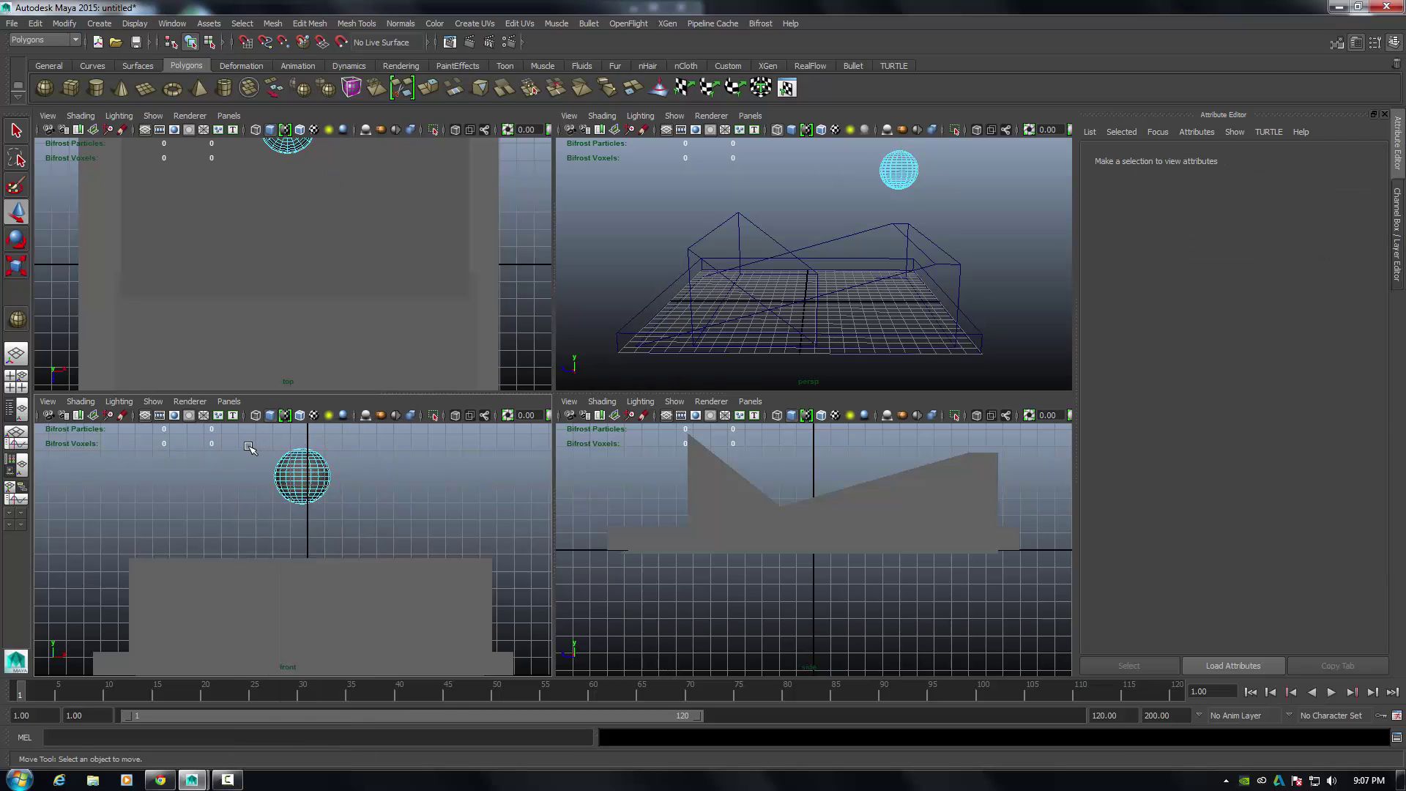
{"action": "left_click_drag", "start_coordinate": [335, 481], "coordinate": [355, 486]}
{"action": "left_click_drag", "start_coordinate": [359, 476], "coordinate": [327, 470]}
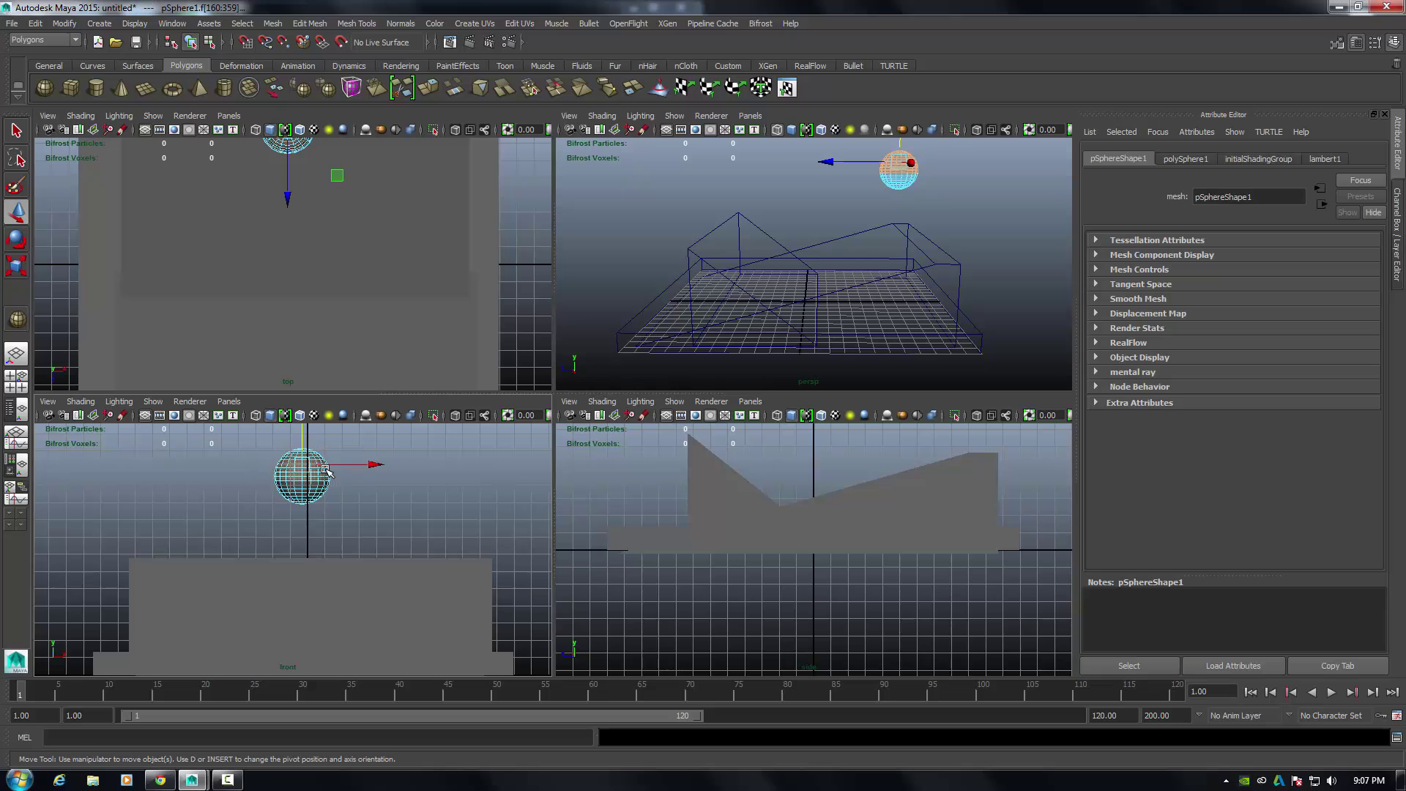
{"action": "key", "text": "Delete"}
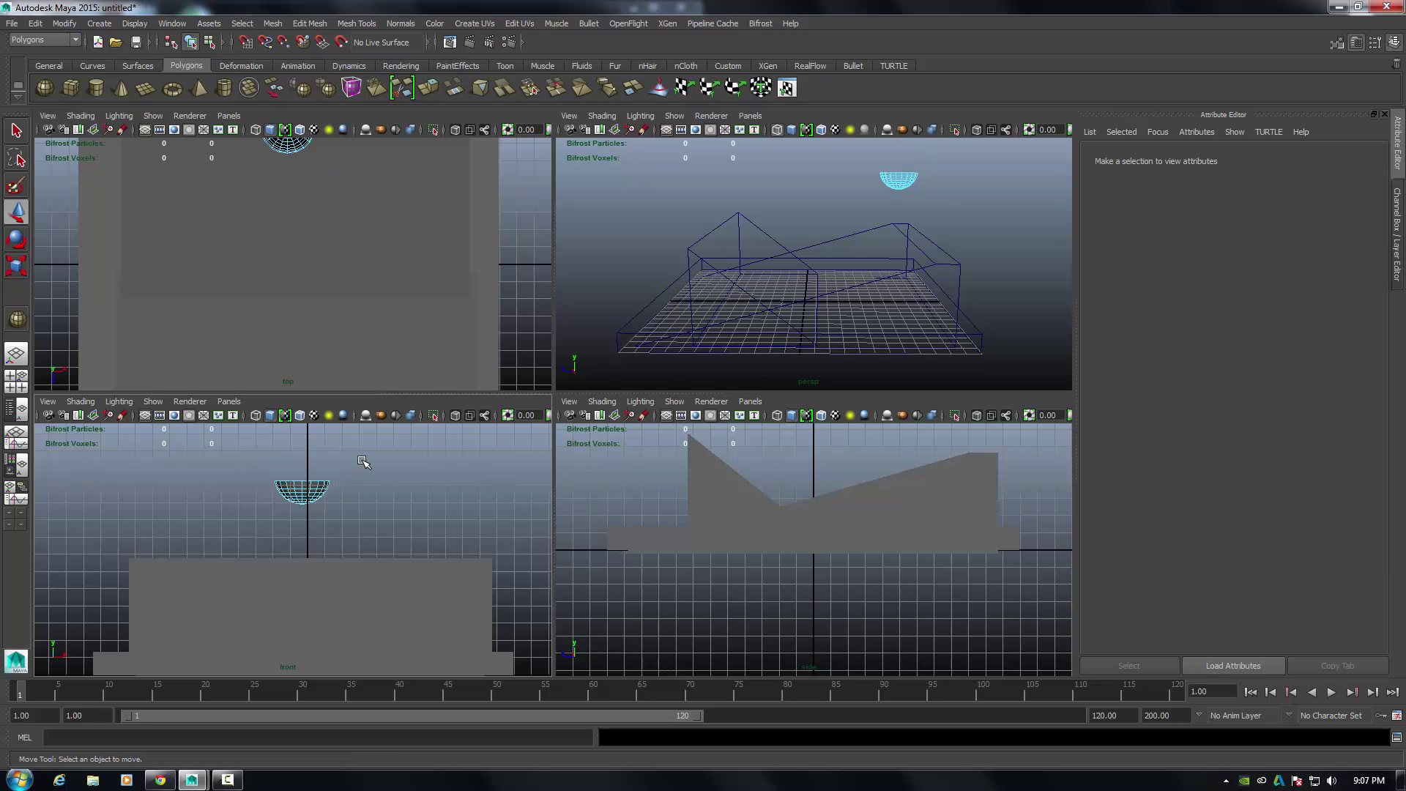
- Maximize the perspective view, restore smooth shading, and nudge a hemisphere face slightly
{"action": "key", "text": "space"}
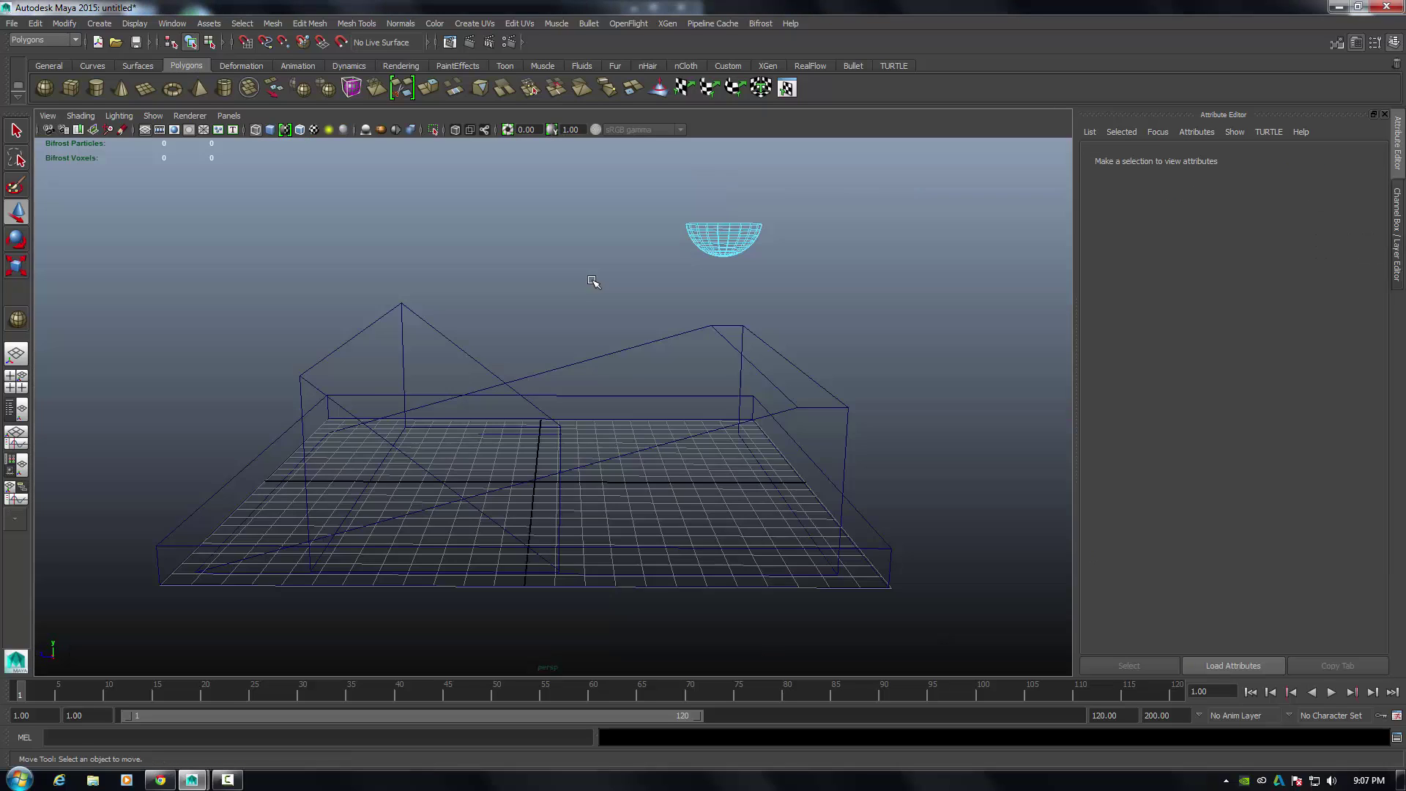
{"action": "left_click", "coordinate": [82, 116]}
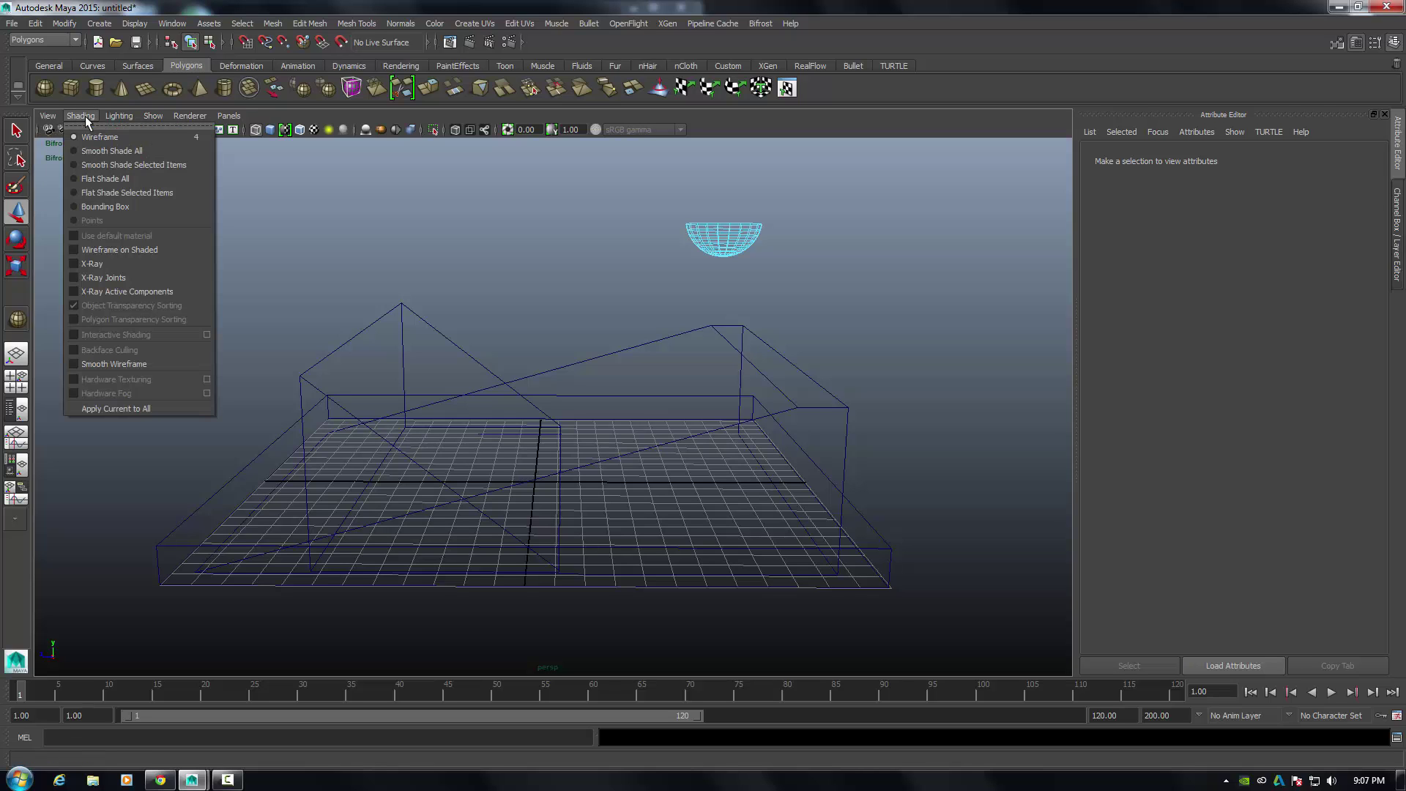
{"action": "left_click", "coordinate": [89, 150]}
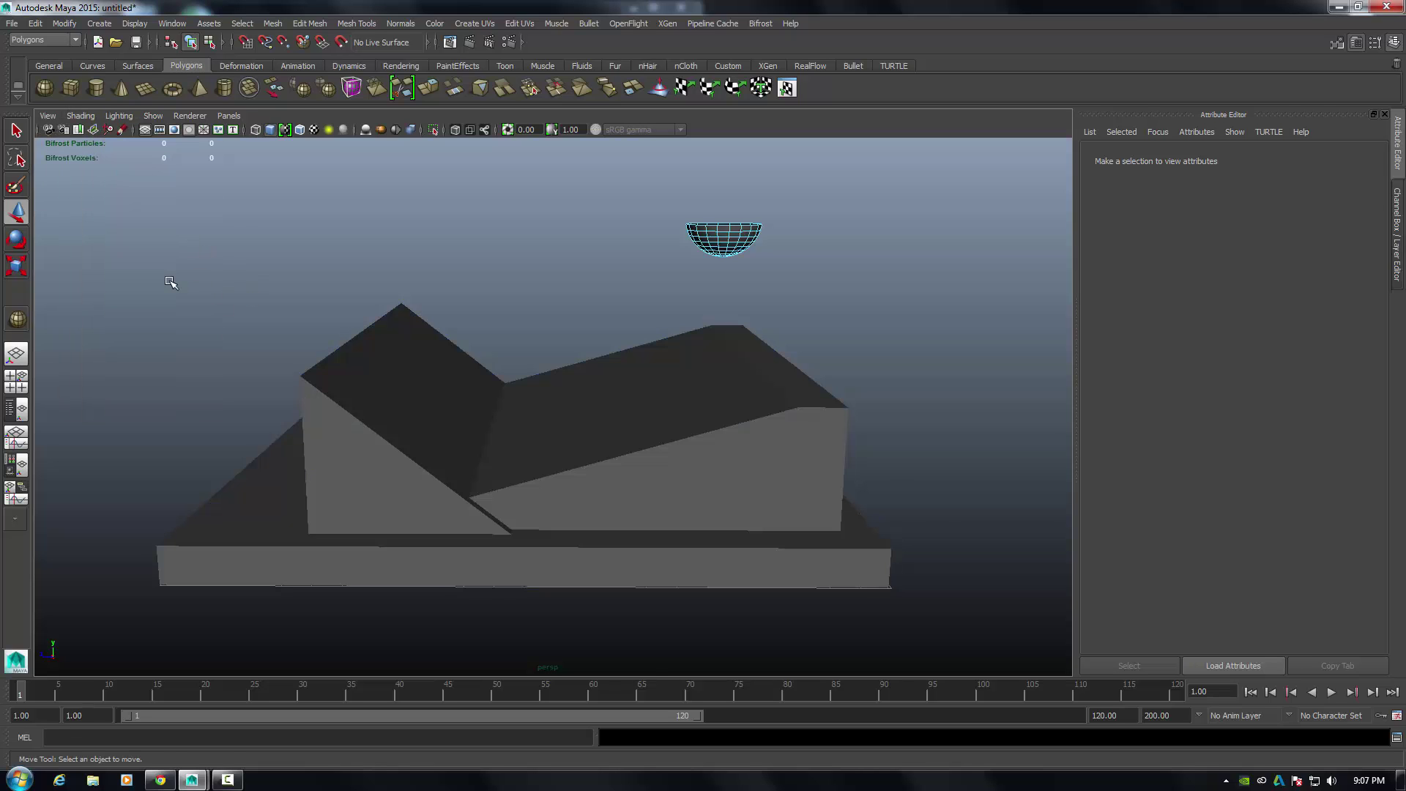
{"action": "mouse_move", "coordinate": [171, 283]}
{"action": "left_mouse_down", "text": "alt"}
{"action": "mouse_move", "coordinate": [226, 298]}
{"action": "mouse_move", "coordinate": [160, 282]}
{"action": "left_mouse_up", "text": "alt"}
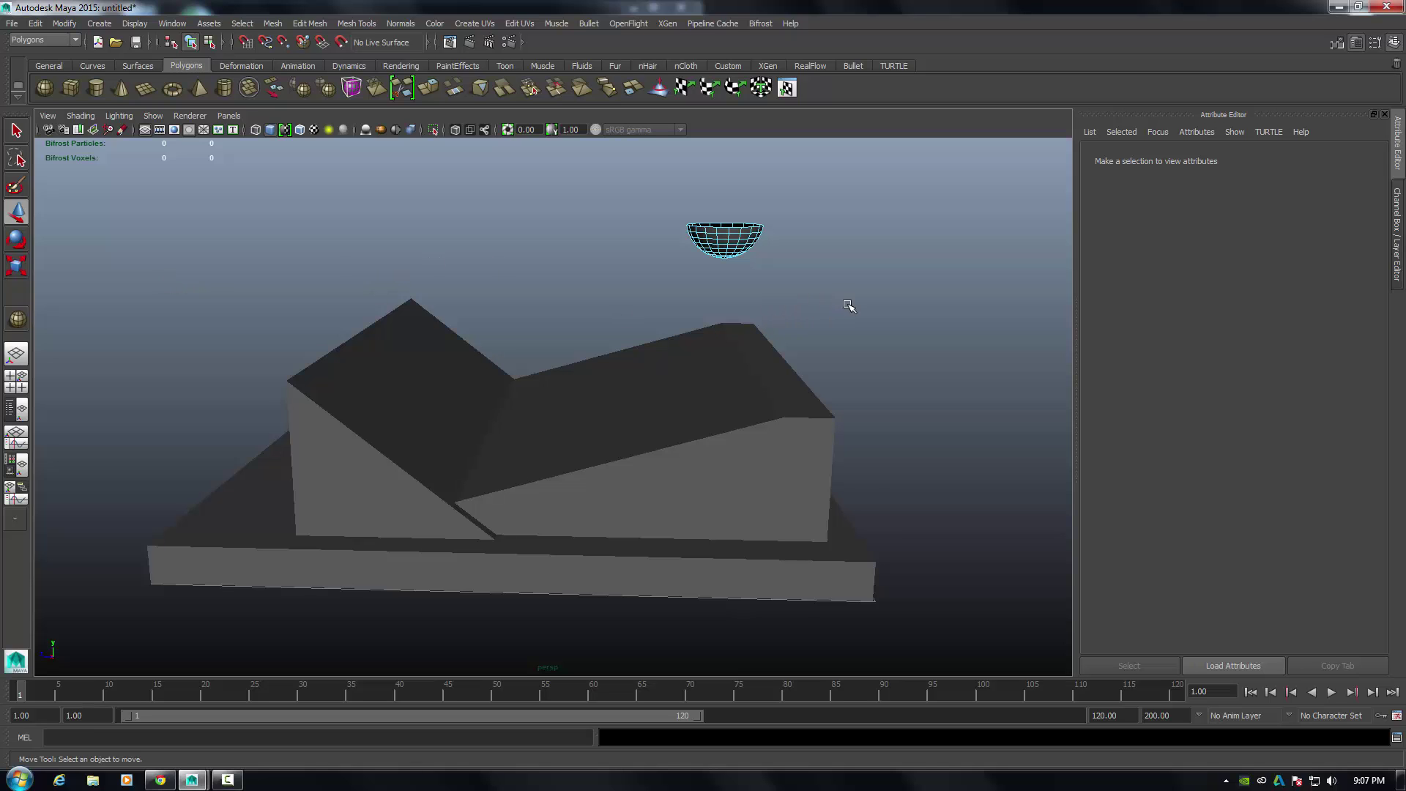
{"action": "left_click_drag", "start_coordinate": [848, 306], "coordinate": [753, 249], "text": "alt"}
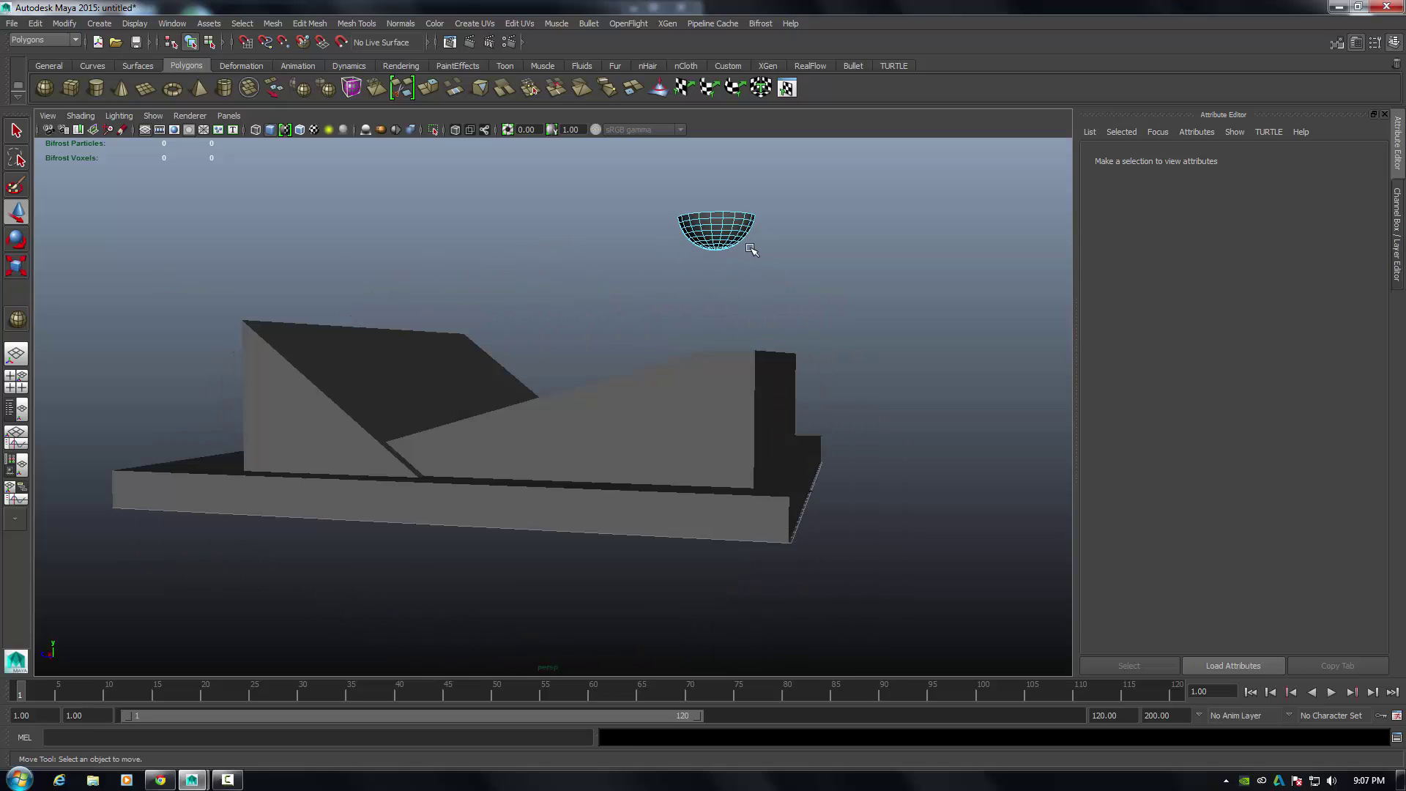
{"action": "left_click", "coordinate": [720, 217]}
{"action": "left_click_drag", "start_coordinate": [803, 167], "coordinate": [694, 253], "text": "alt"}
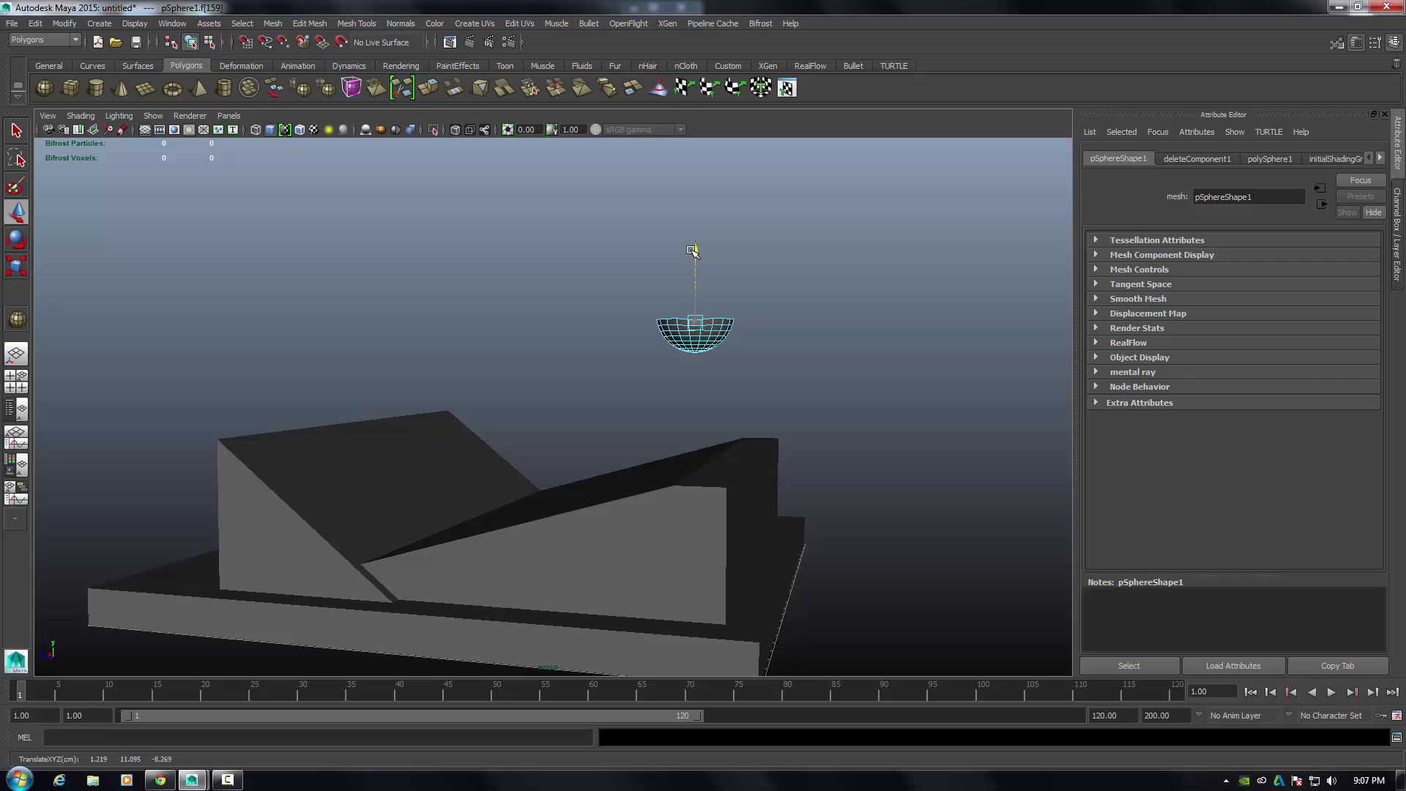
- Select the whole hemisphere and raise it higher in Y above the ramps
{"action": "right_click_drag", "start_coordinate": [696, 328], "coordinate": [744, 305]}
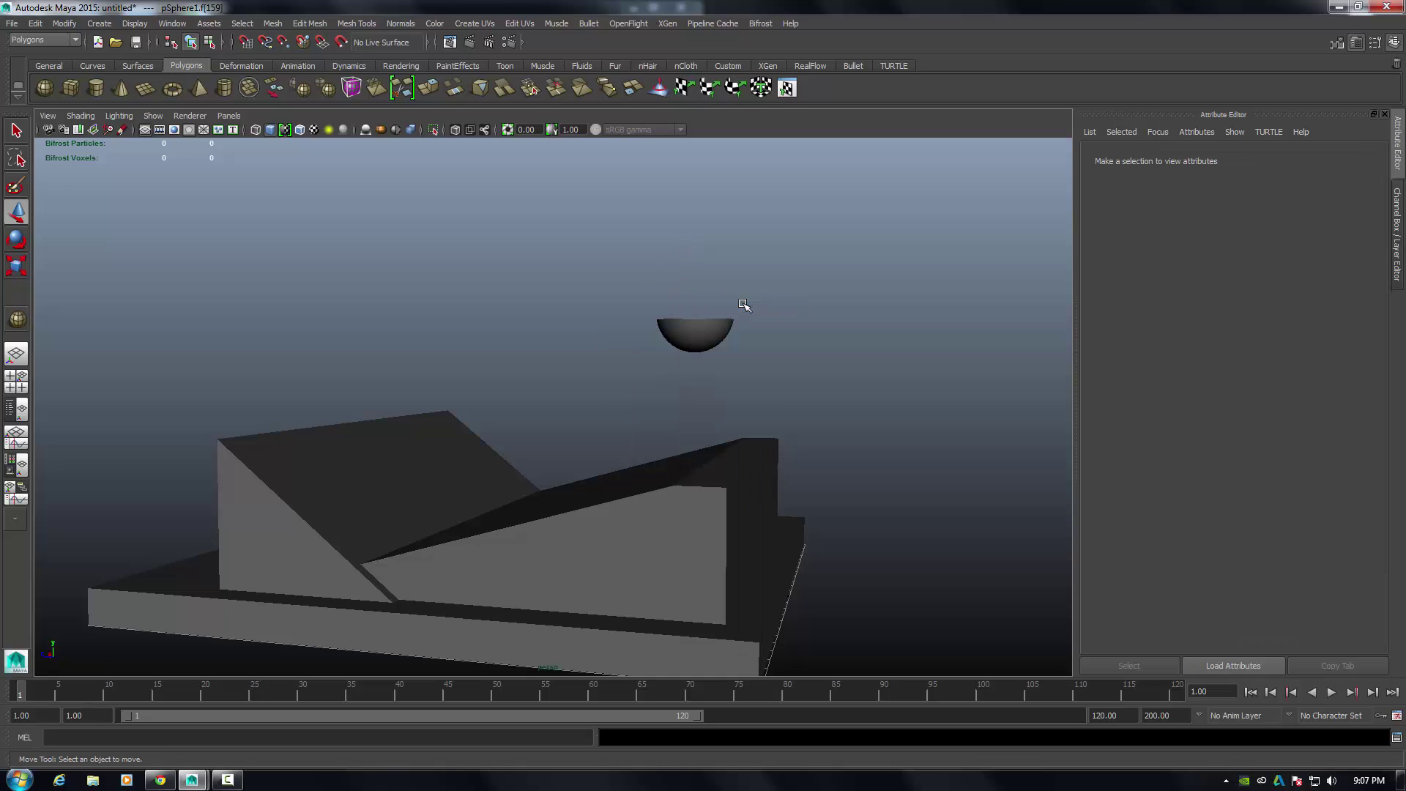
{"action": "left_click", "coordinate": [698, 326]}
{"action": "left_click_drag", "start_coordinate": [694, 258], "coordinate": [697, 148]}
{"action": "left_click_drag", "start_coordinate": [570, 323], "coordinate": [623, 317], "text": "alt"}
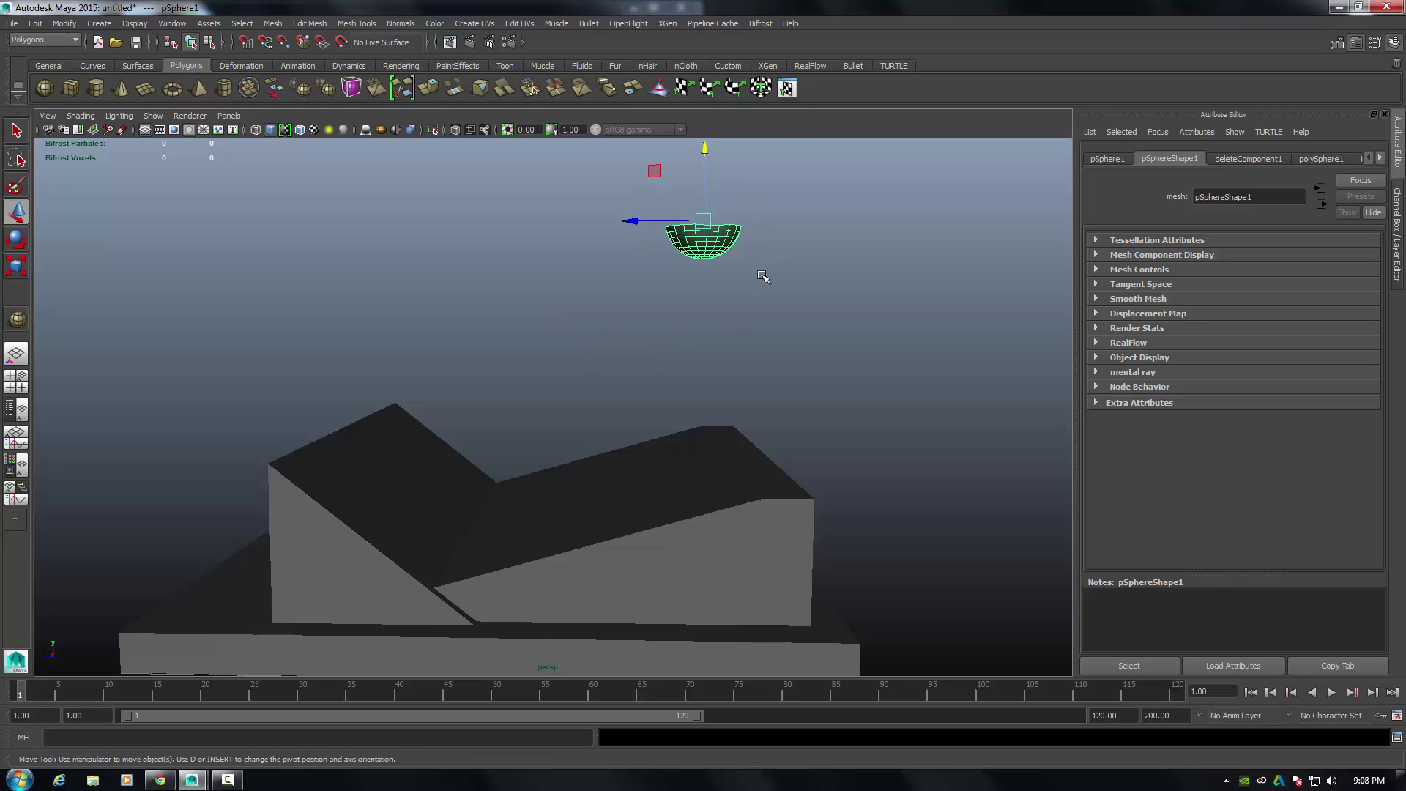
- Create a Bifrost liquid, bifrost1, emitted from the hemisphere bowl
{"action": "left_click", "coordinate": [762, 24]}
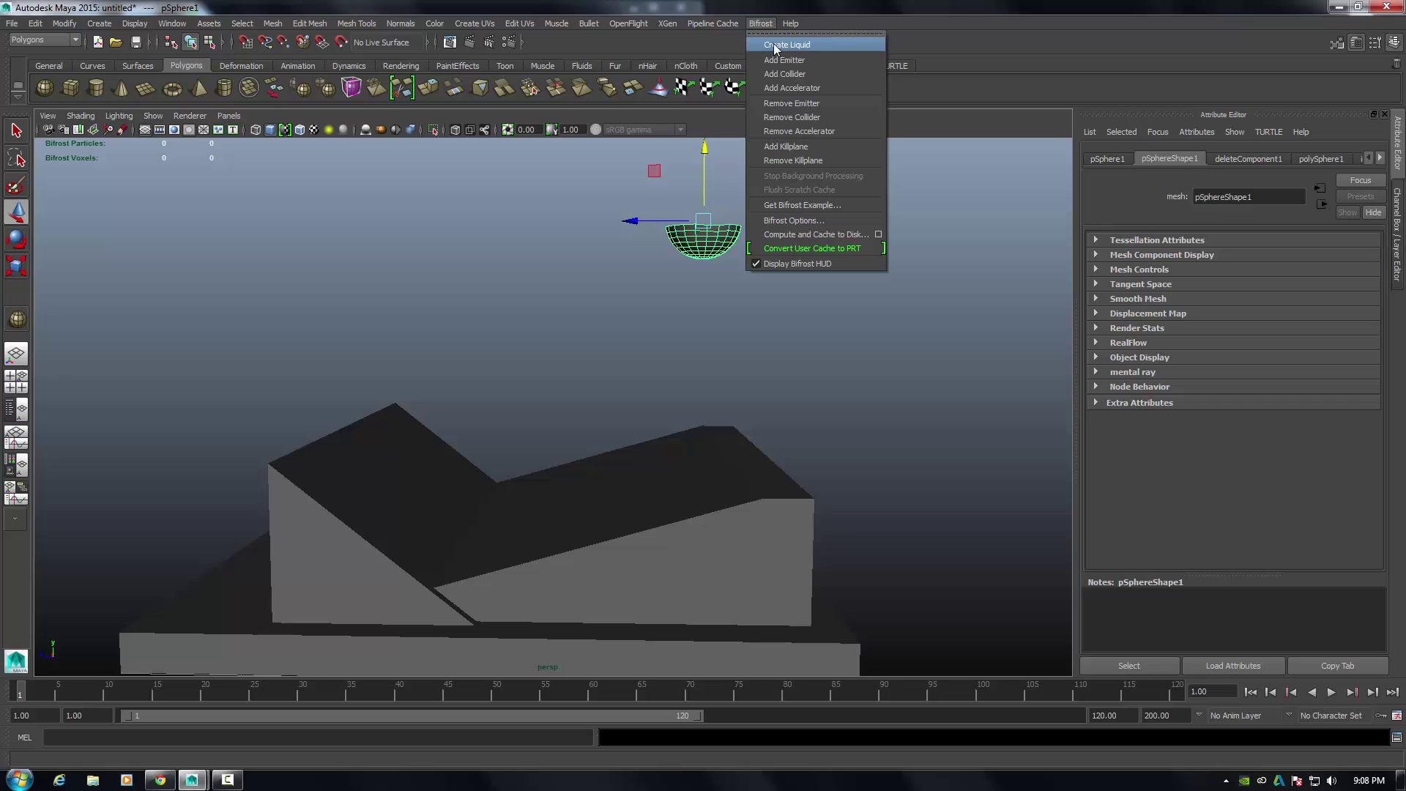
{"action": "left_click", "coordinate": [774, 43]}
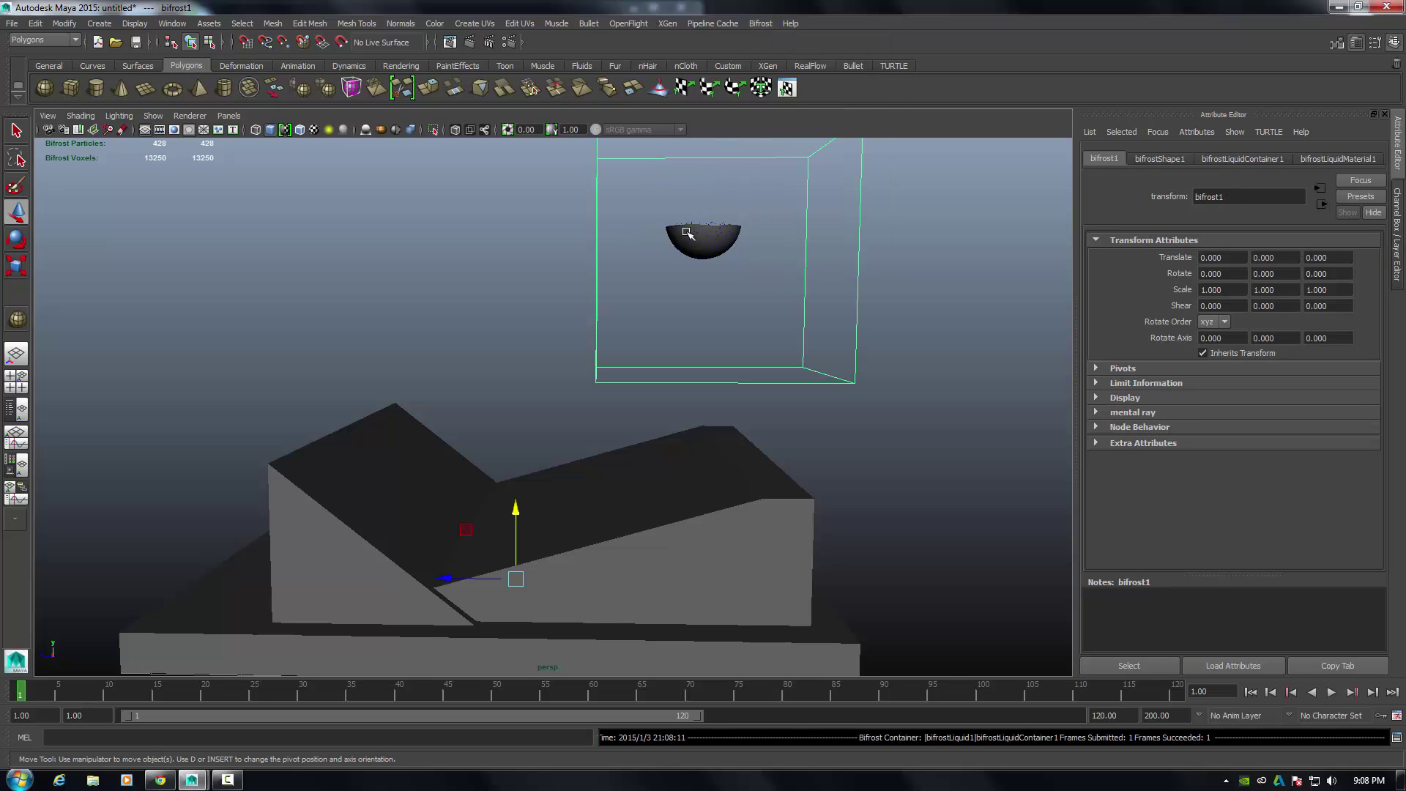
{"action": "mouse_move", "coordinate": [846, 318]}
{"action": "left_mouse_down", "text": "alt"}
{"action": "mouse_move", "coordinate": [741, 361]}
{"action": "mouse_move", "coordinate": [860, 318]}
{"action": "mouse_move", "coordinate": [836, 327]}
{"action": "left_mouse_up", "text": "alt"}
{"action": "scroll", "coordinate": [839, 330], "scroll_direction": "down", "scroll_amount": 2}
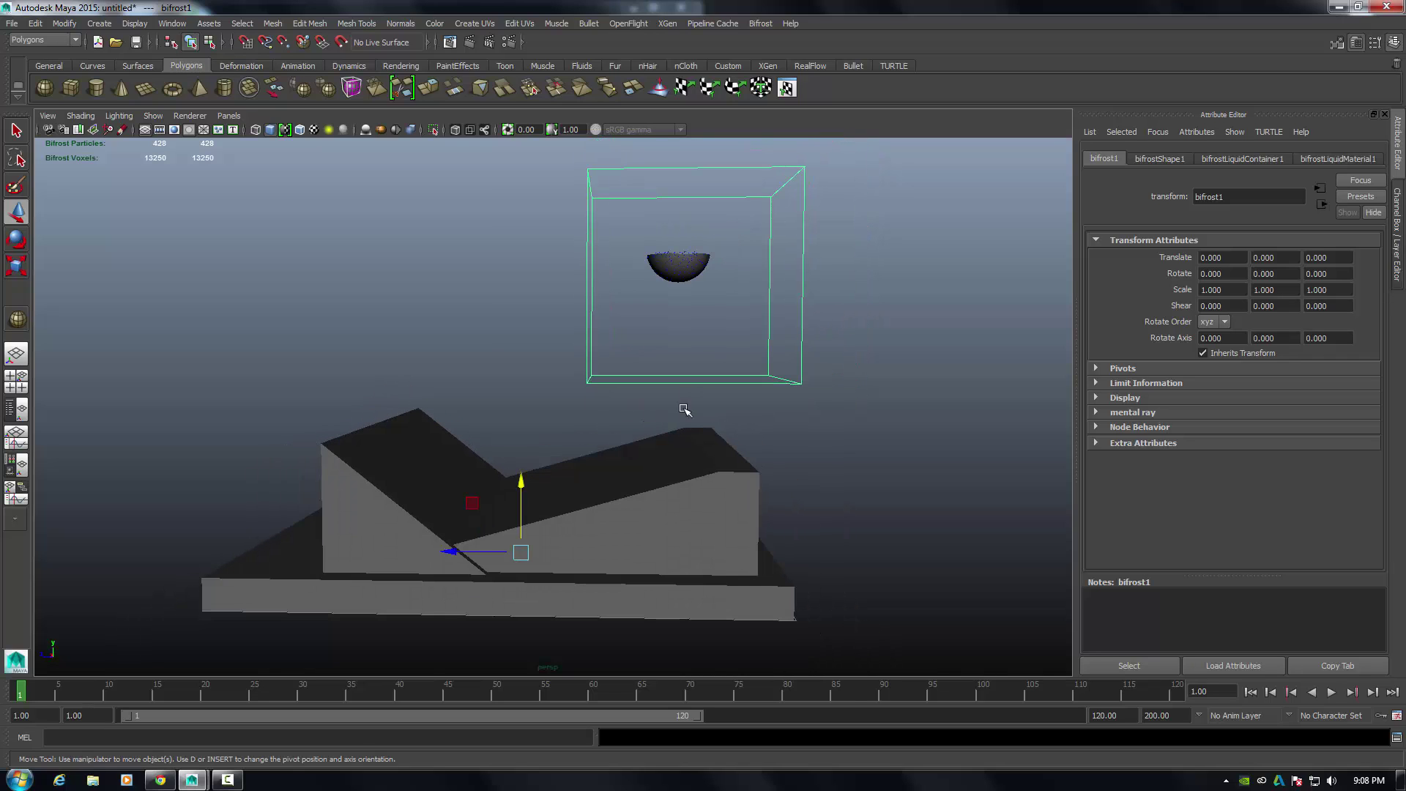
- Select the ramp, base and bowl meshes and add them as Bifrost colliders
{"action": "mouse_move", "coordinate": [161, 168]}
{"action": "left_mouse_down"}
{"action": "mouse_move", "coordinate": [795, 606]}
{"action": "mouse_move", "coordinate": [864, 637]}
{"action": "mouse_move", "coordinate": [716, 630]}
{"action": "left_mouse_up"}
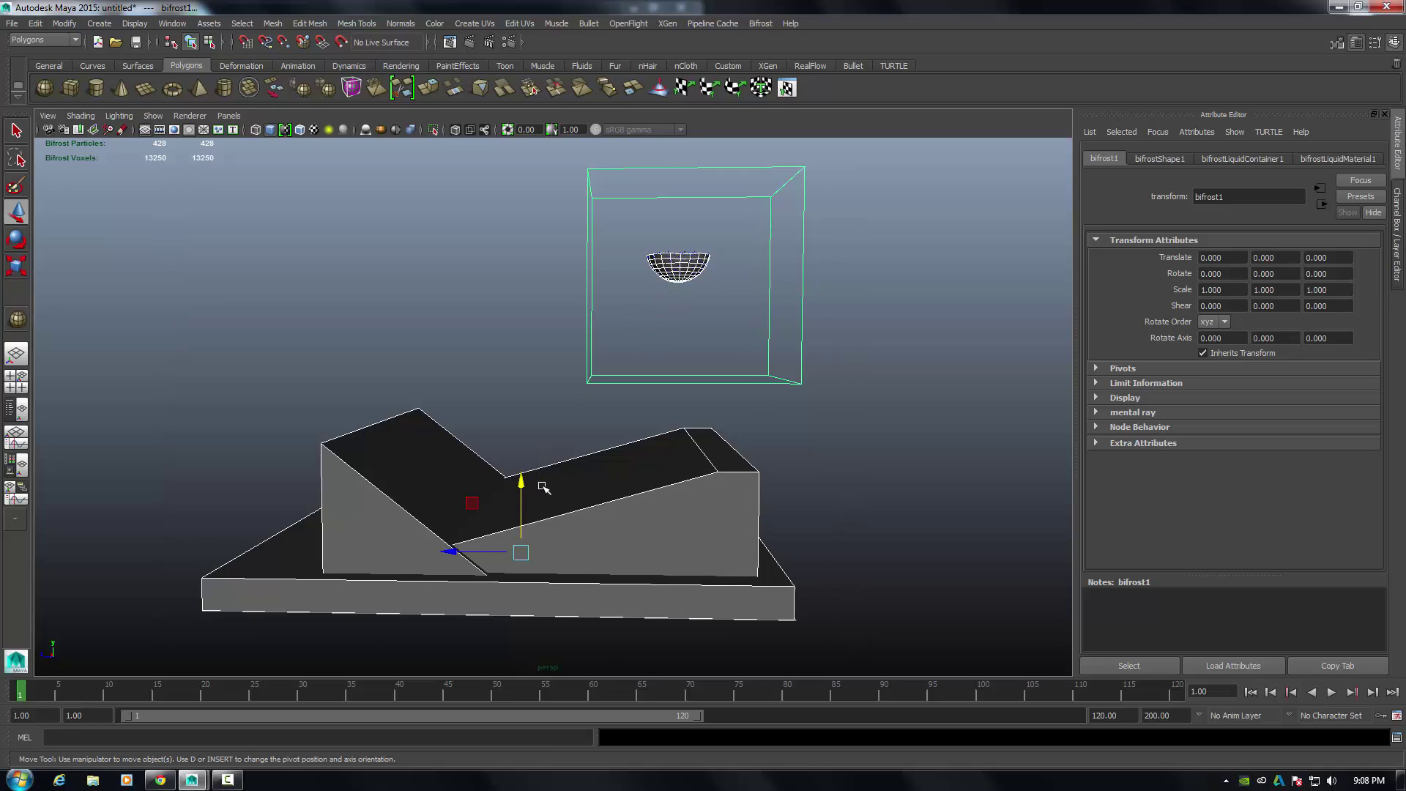
{"action": "left_click", "coordinate": [769, 24]}
{"action": "left_click", "coordinate": [772, 69]}
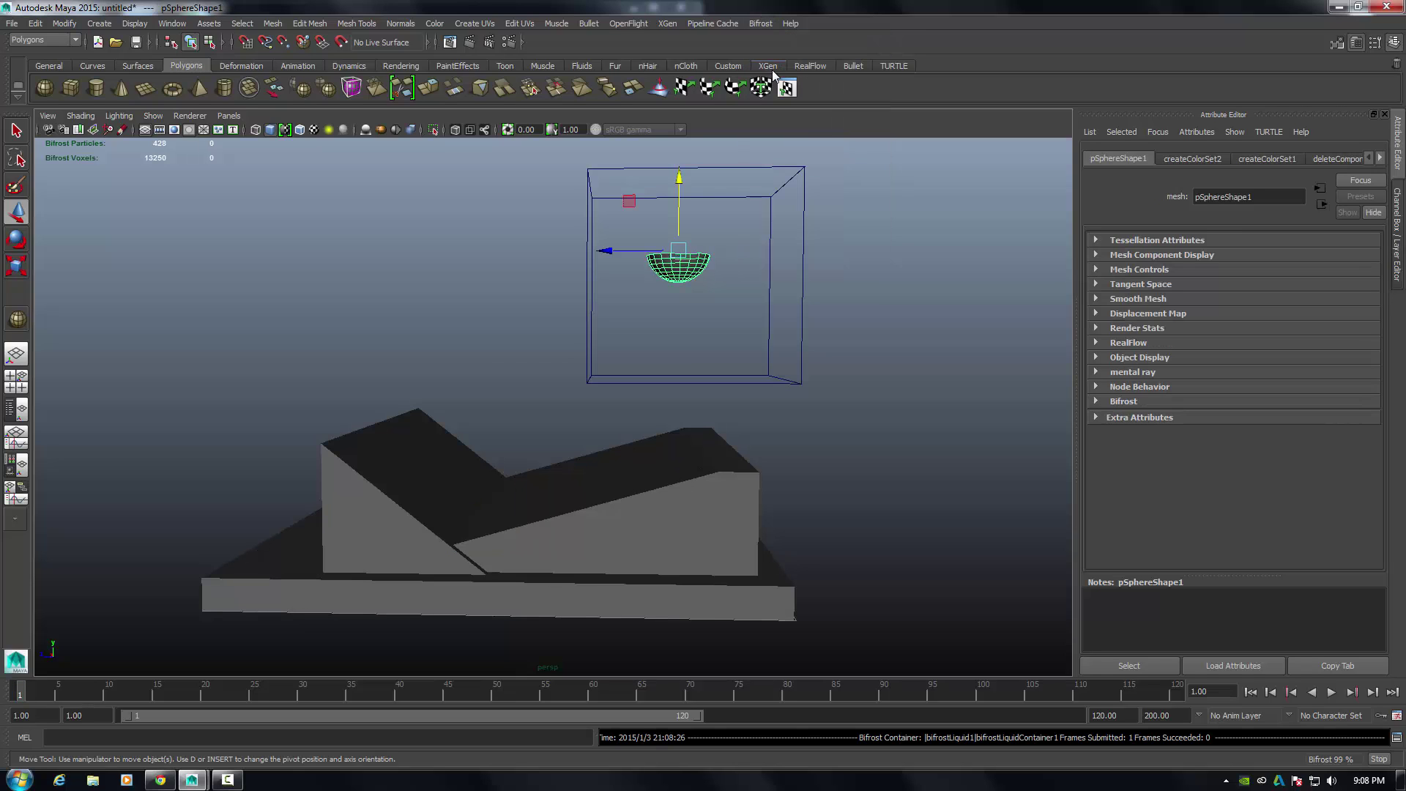
{"action": "left_click", "coordinate": [451, 338]}
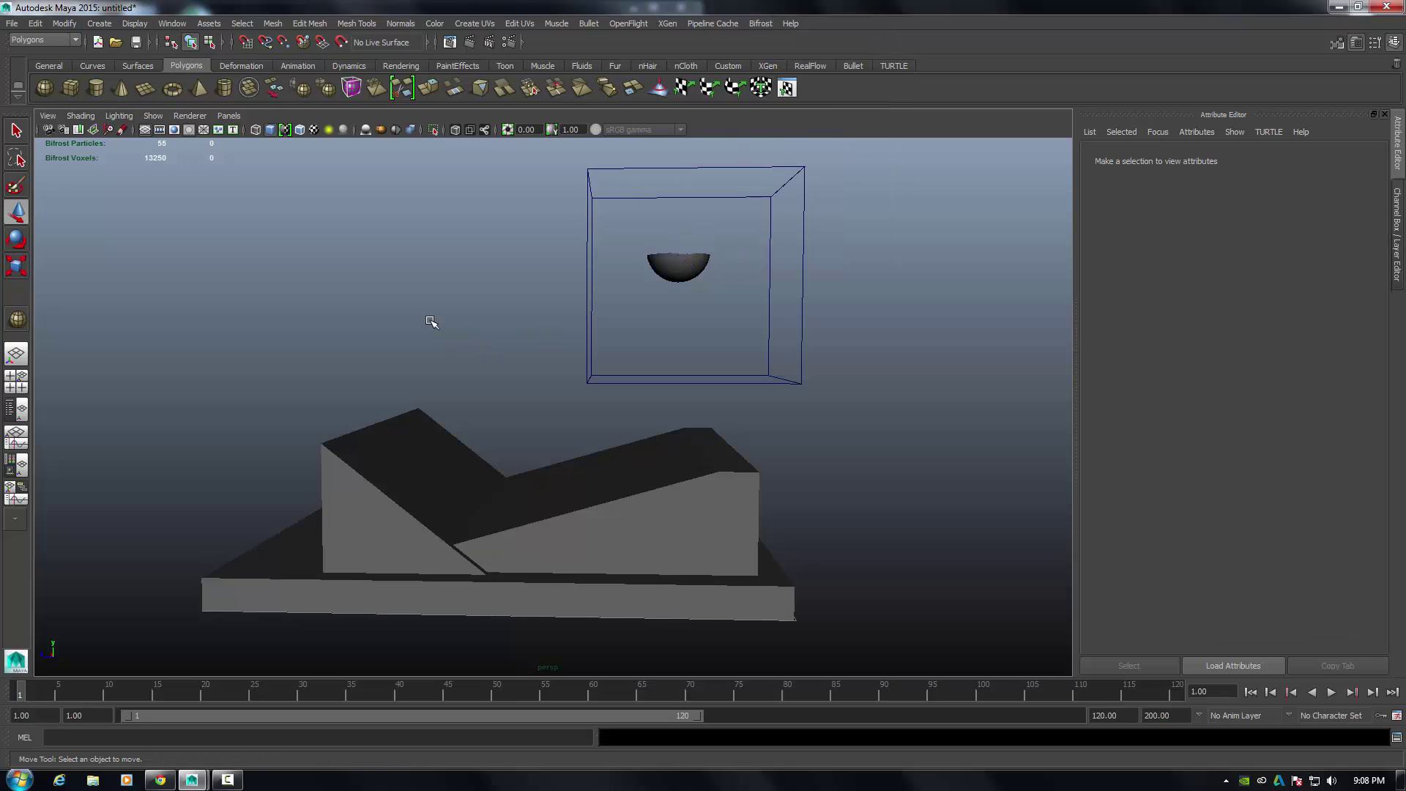
{"action": "left_click_drag", "start_coordinate": [395, 314], "coordinate": [411, 327], "text": "alt"}
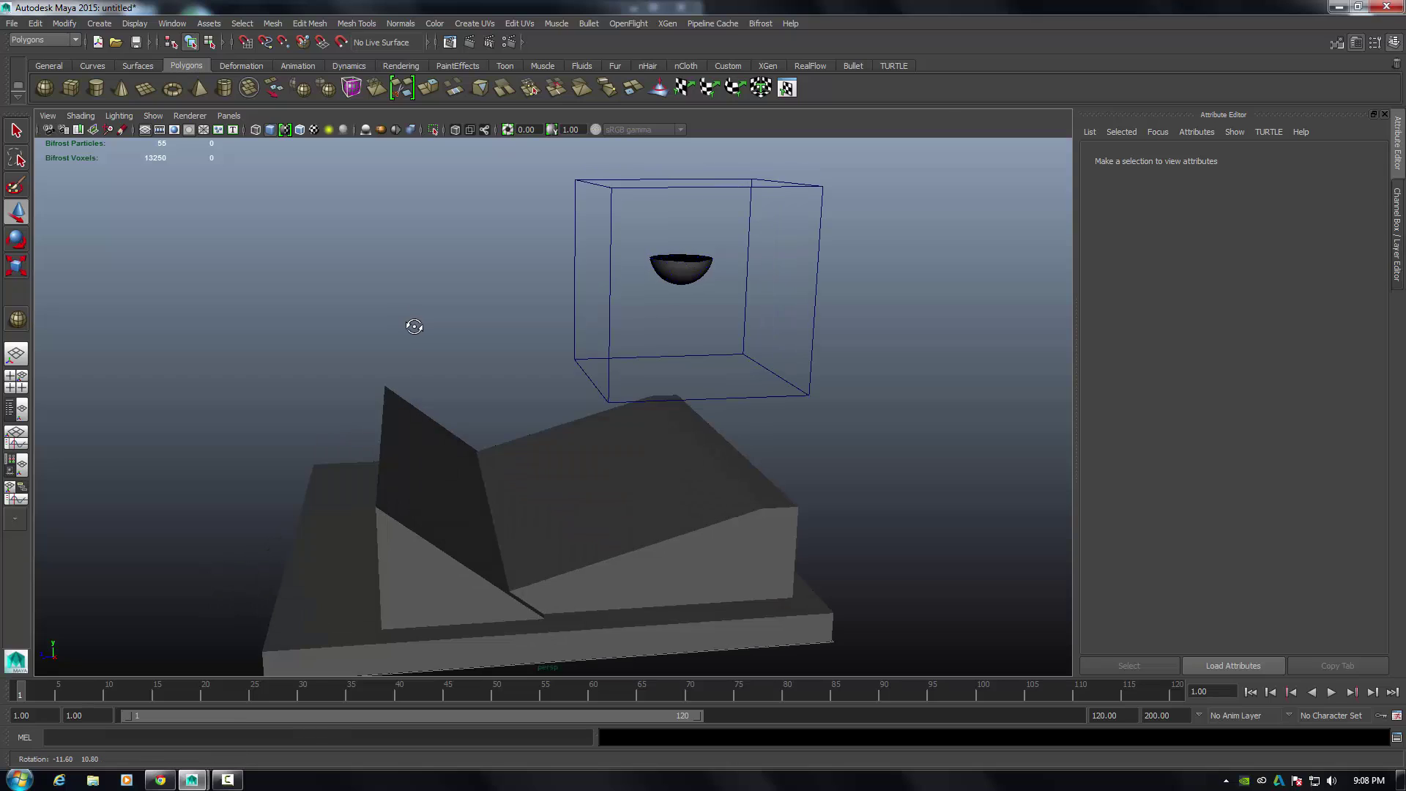
- Play the Bifrost simulation and orbit around the scene as liquid pours from the bowl onto the ramps
{"action": "left_click", "coordinate": [1331, 697]}
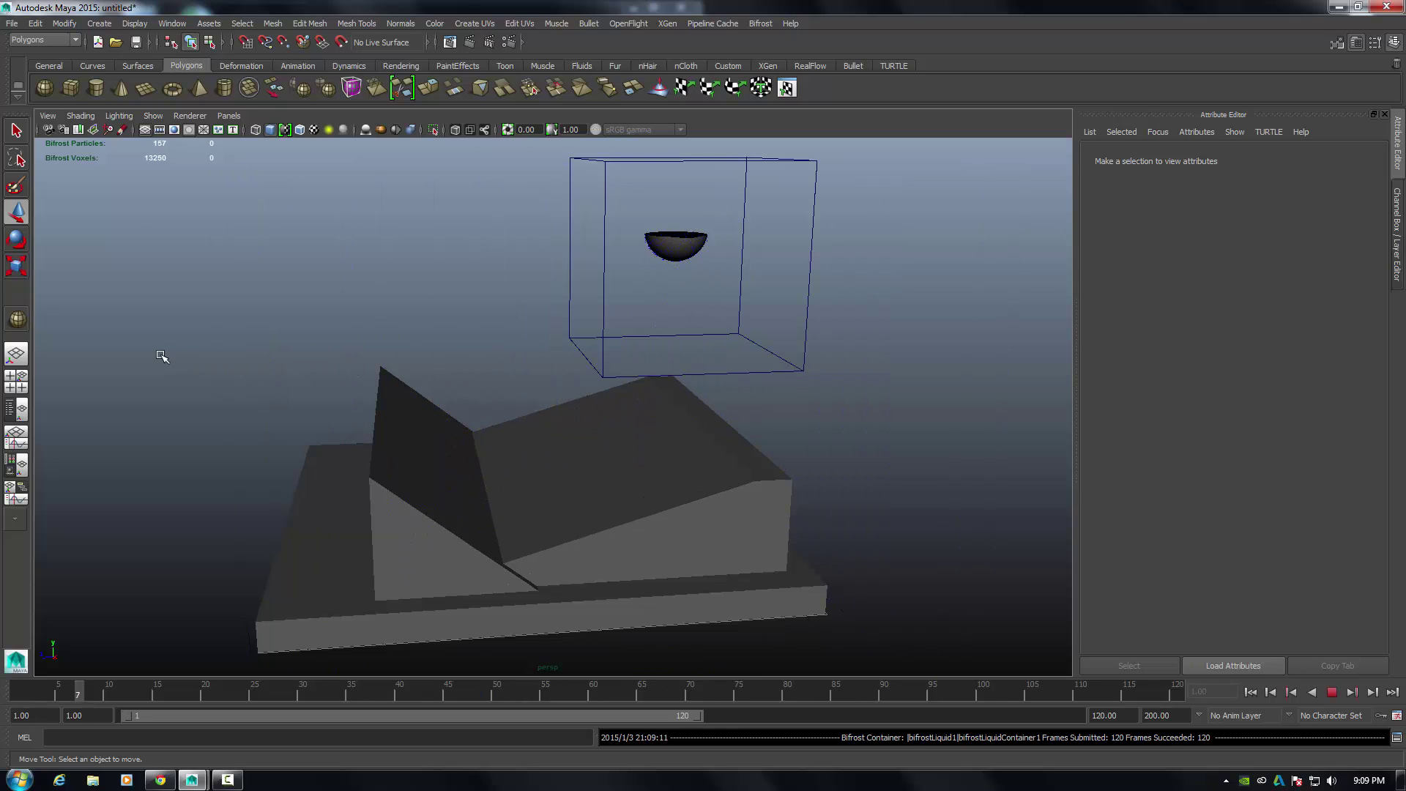
{"action": "left_click_drag", "start_coordinate": [222, 406], "coordinate": [307, 404], "text": "alt"}
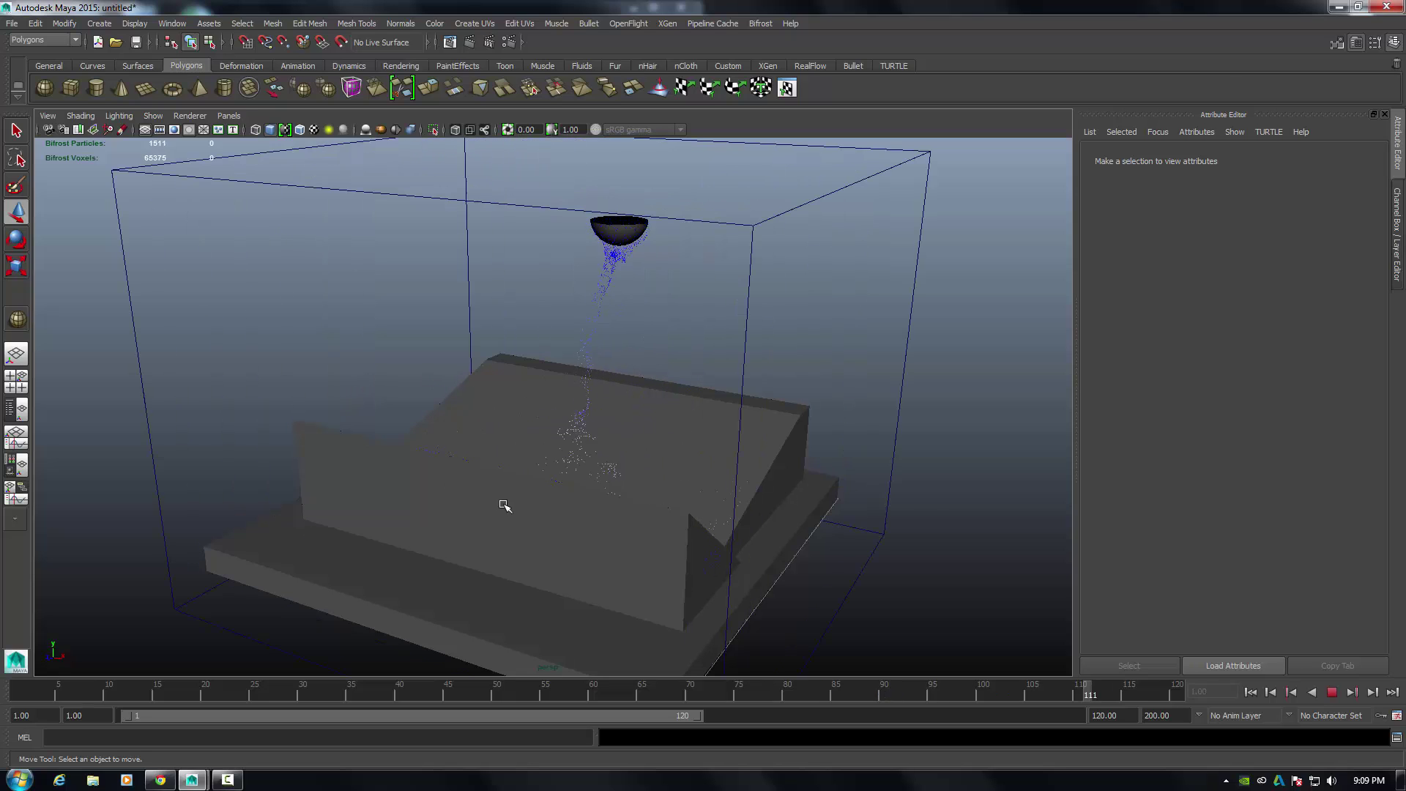
{"action": "left_click_drag", "start_coordinate": [503, 503], "coordinate": [132, 618], "text": "alt"}
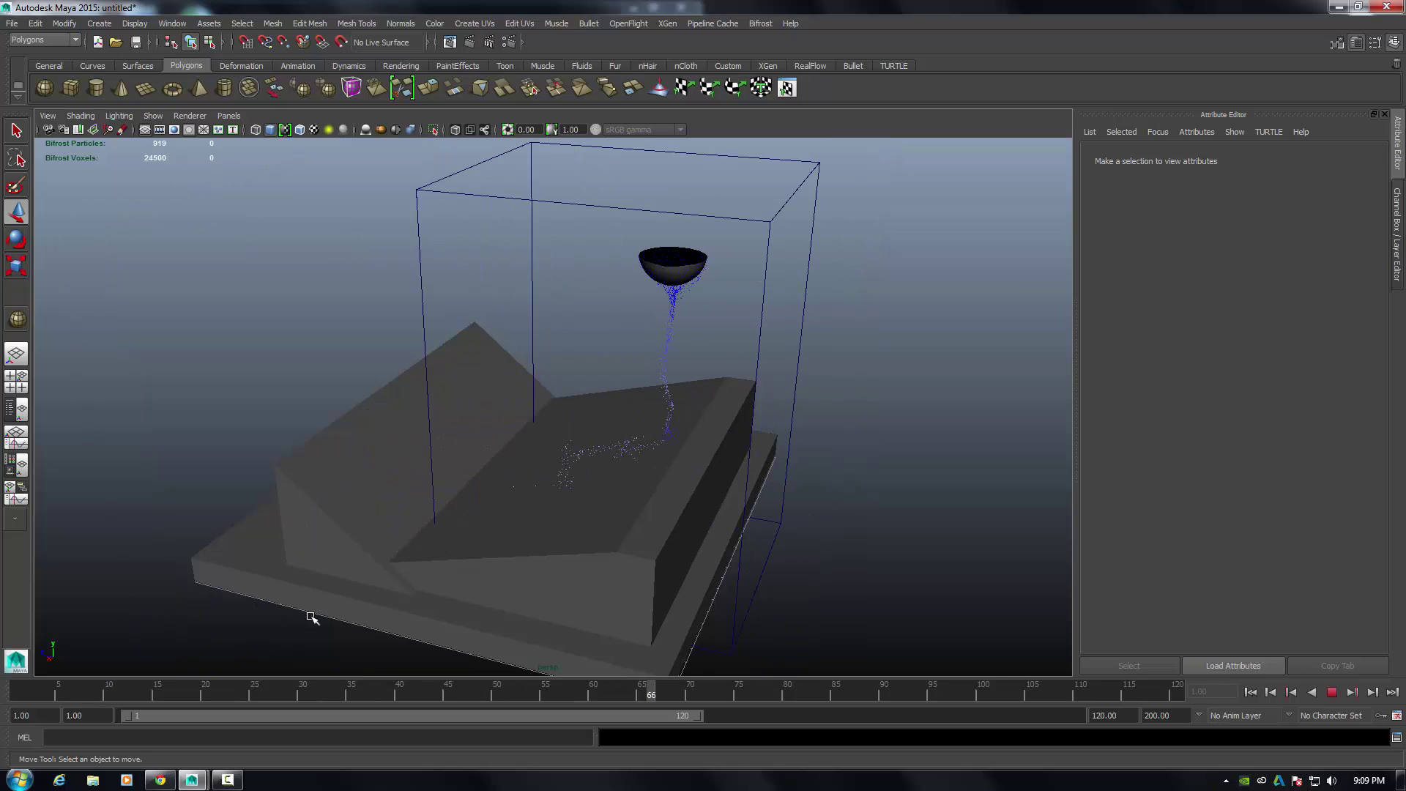
- Stop playback, set the animation end time to 500 frames, and replay the simulation across the widened range
{"action": "key", "text": "Escape"}
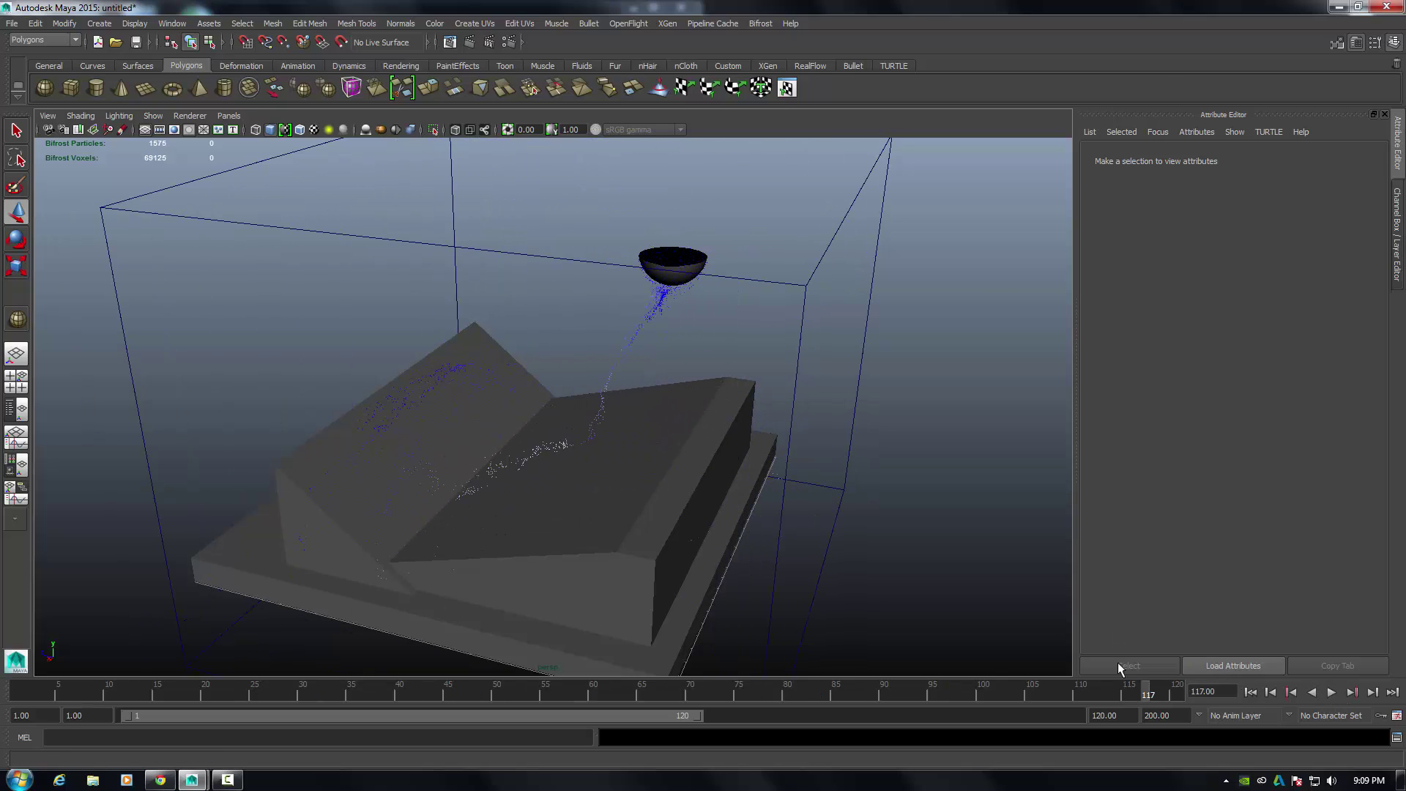
{"action": "left_click_drag", "start_coordinate": [698, 714], "coordinate": [440, 716]}
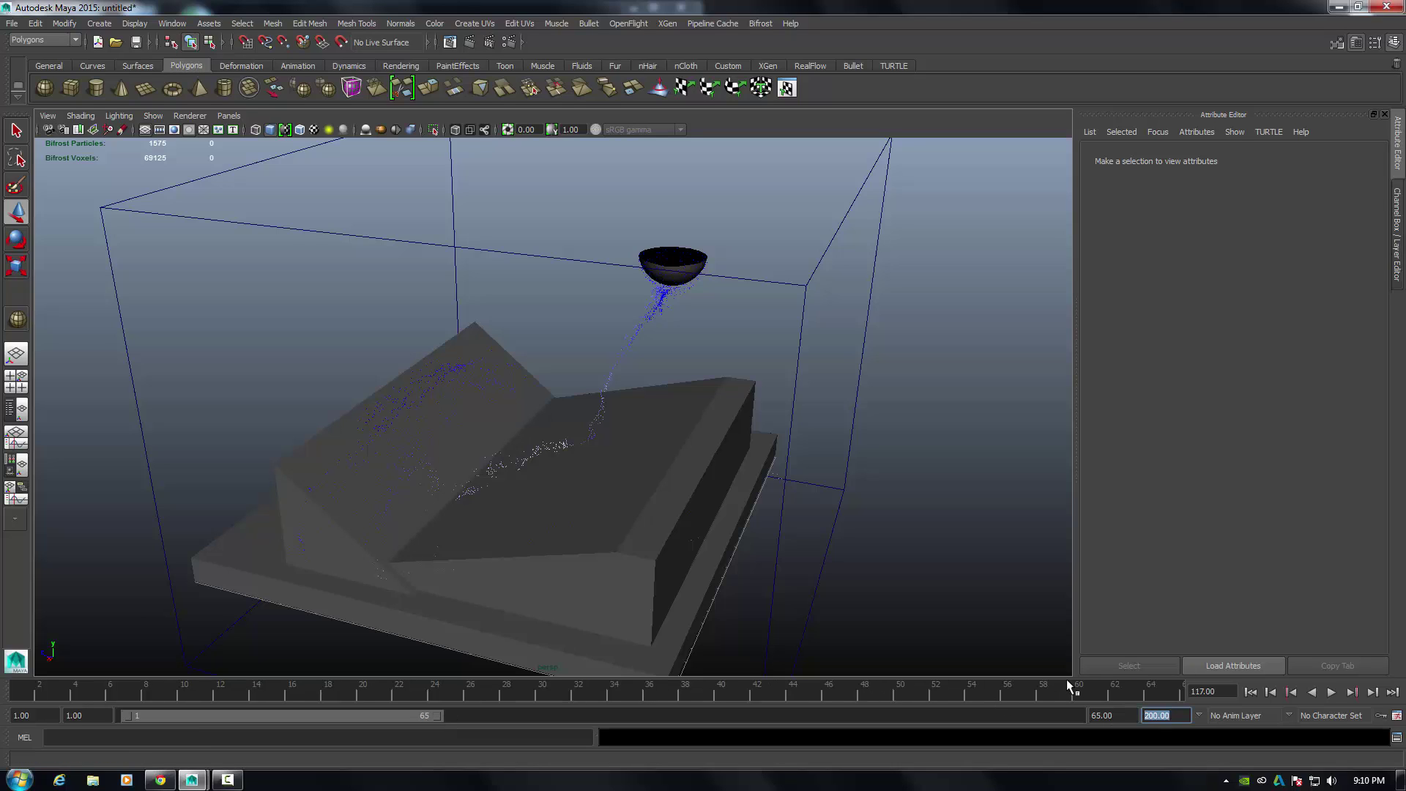
{"action": "type", "text": "500"}
{"action": "key", "text": "Return"}
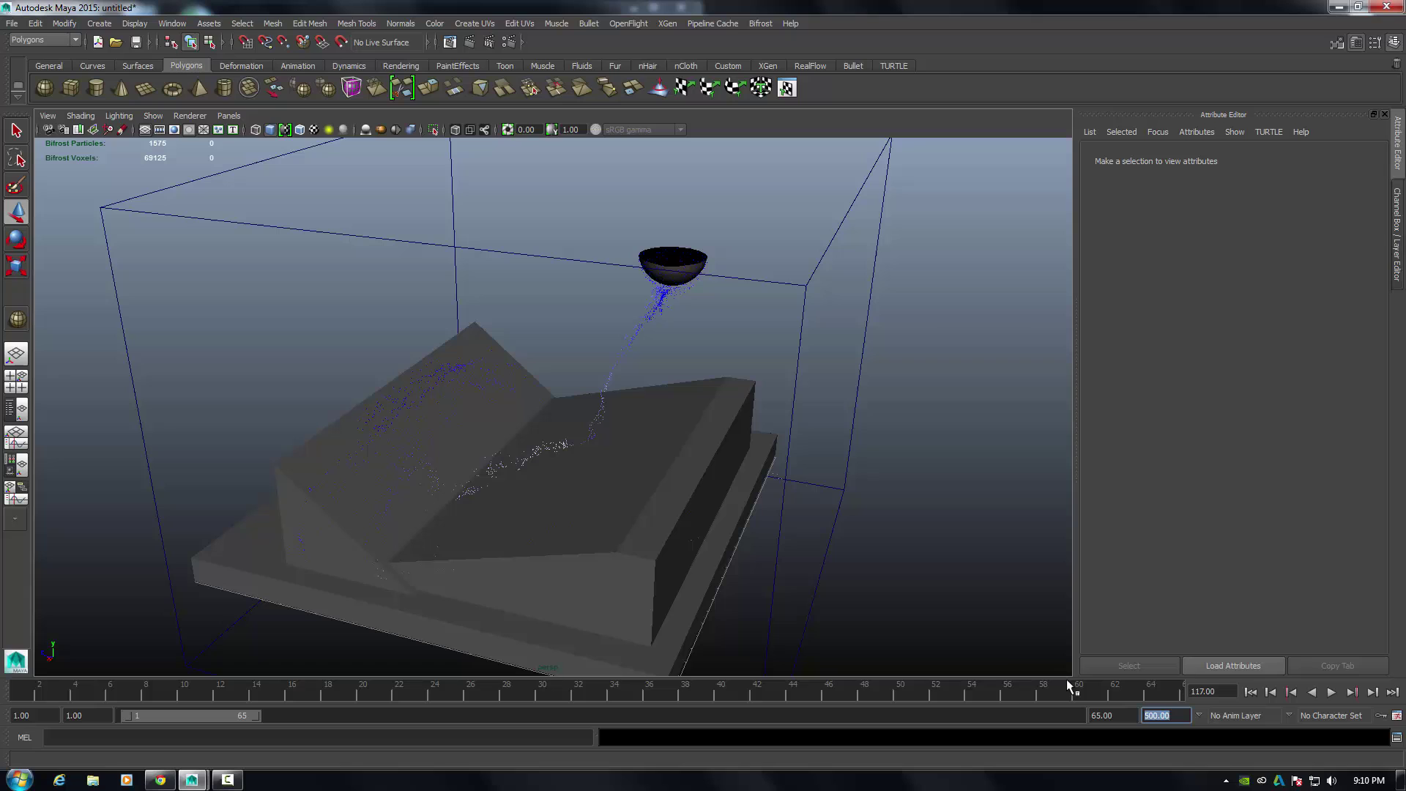
{"action": "left_click", "coordinate": [1332, 692]}
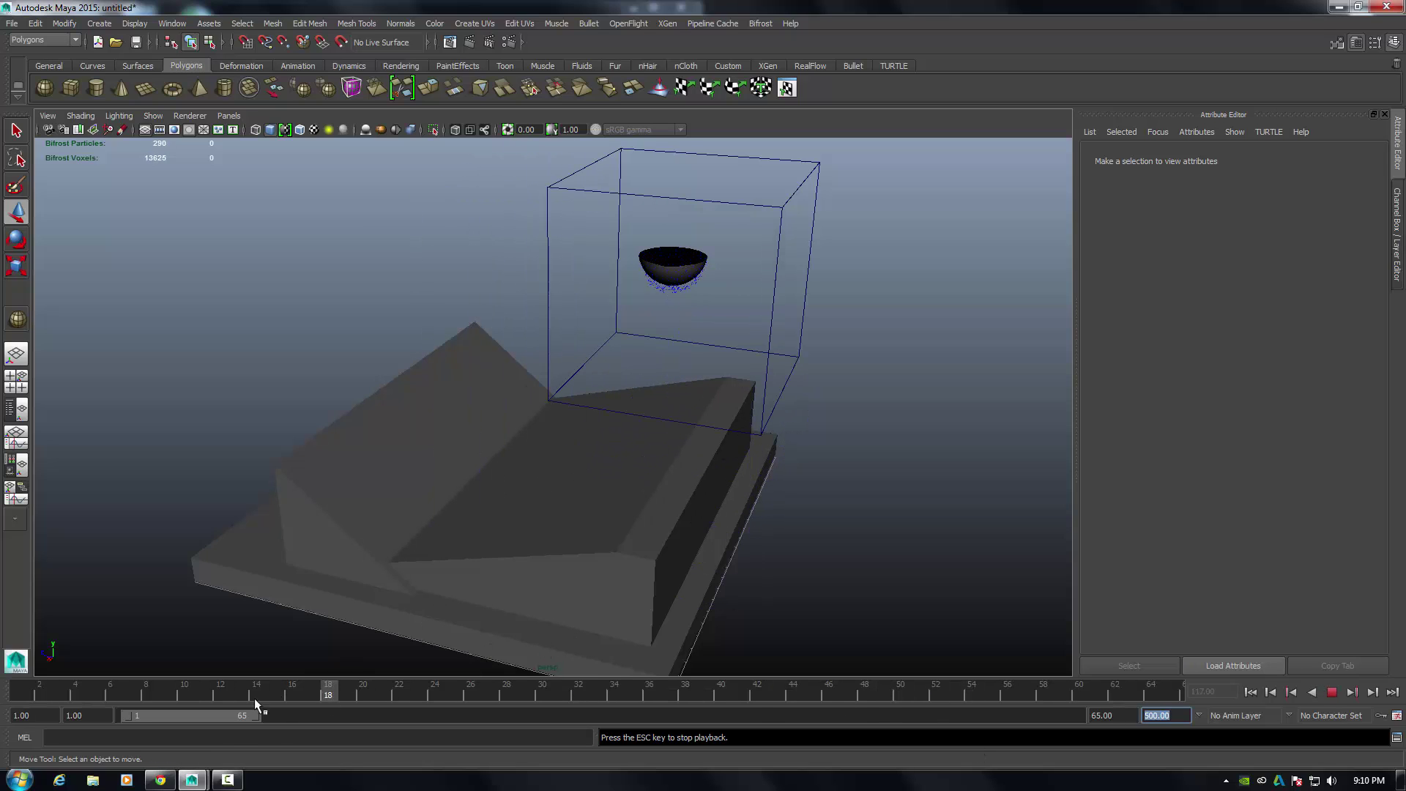
{"action": "left_click_drag", "start_coordinate": [256, 715], "coordinate": [1095, 710]}
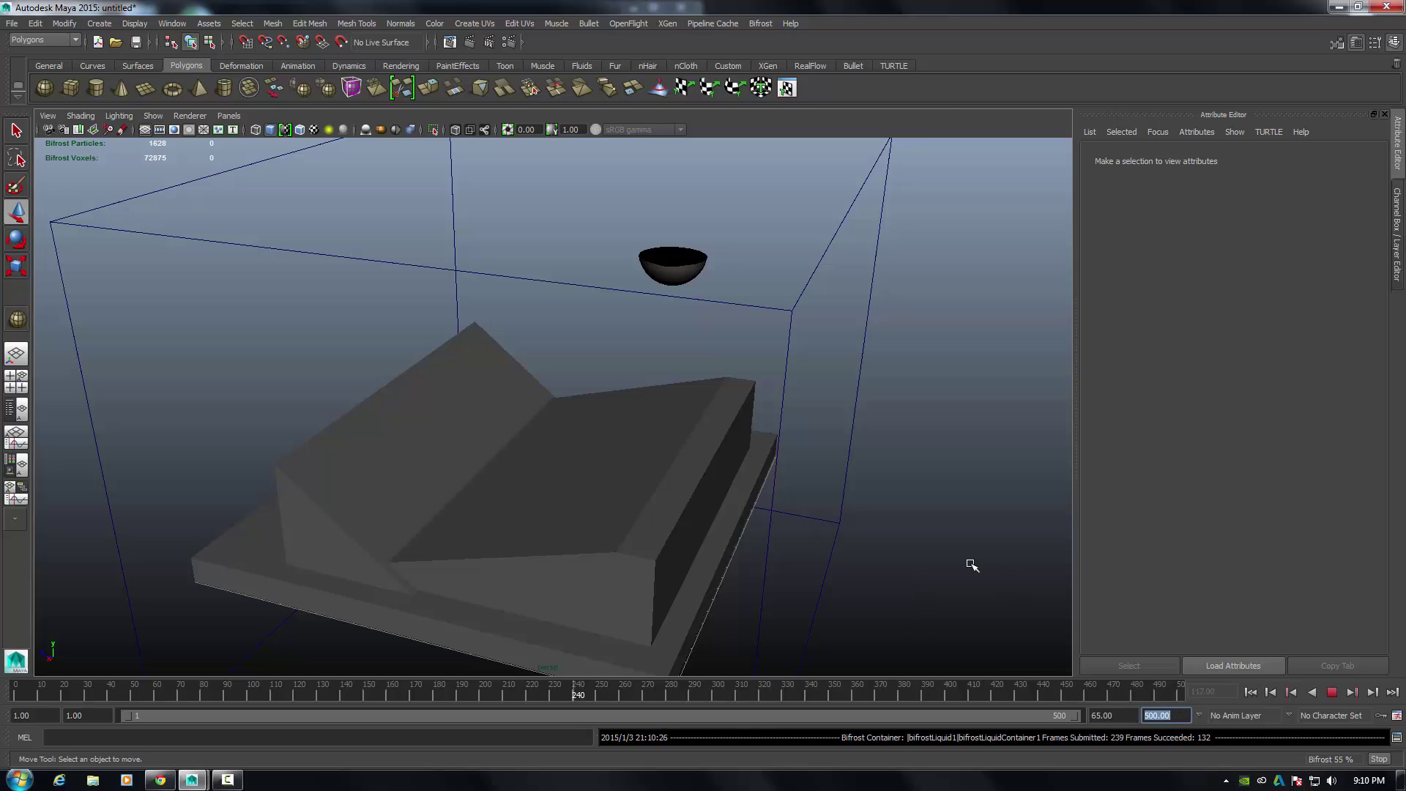
- Let the simulation run further, stop it, and scrub back to frame 112
{"action": "left_click_drag", "start_coordinate": [953, 533], "coordinate": [959, 501], "text": "alt"}
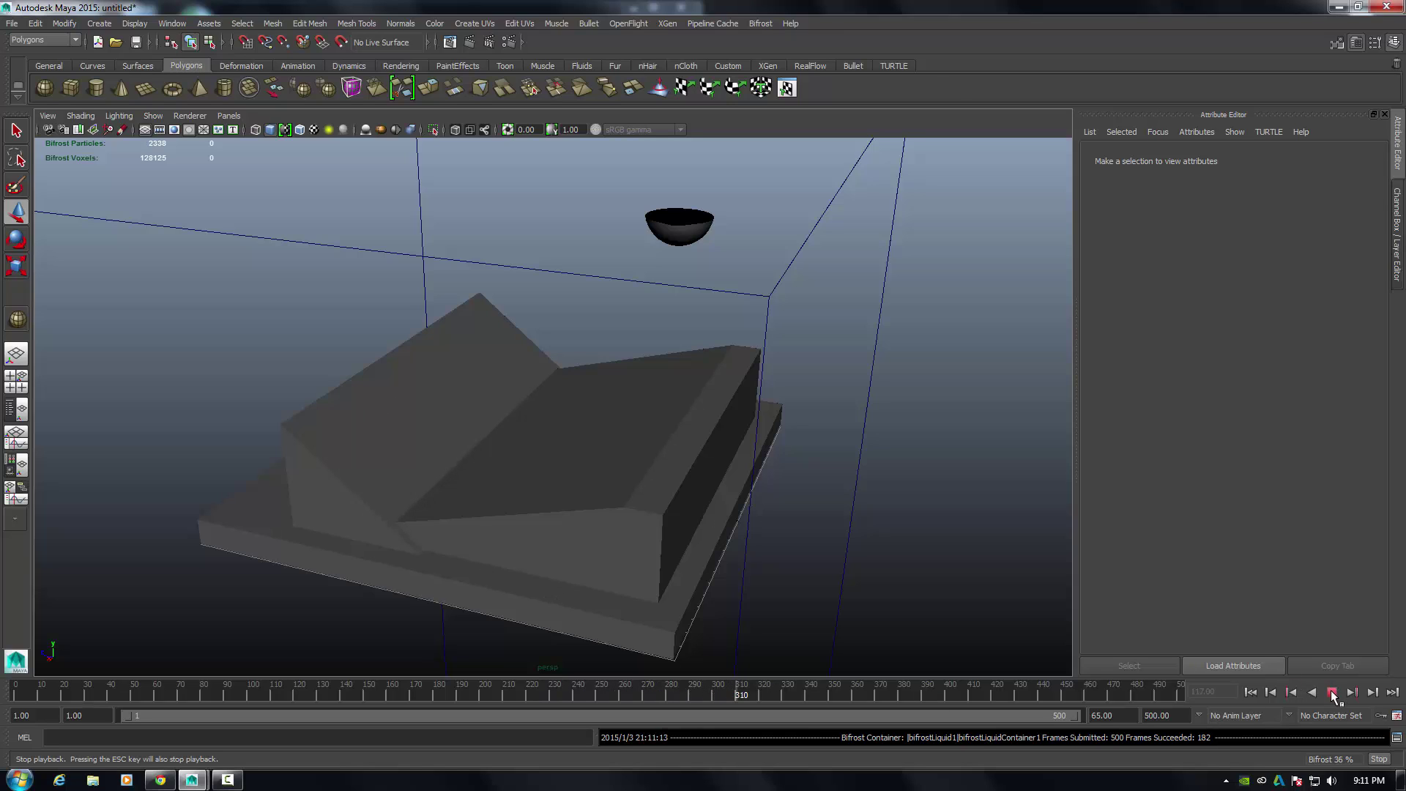
{"action": "left_click", "coordinate": [1332, 692]}
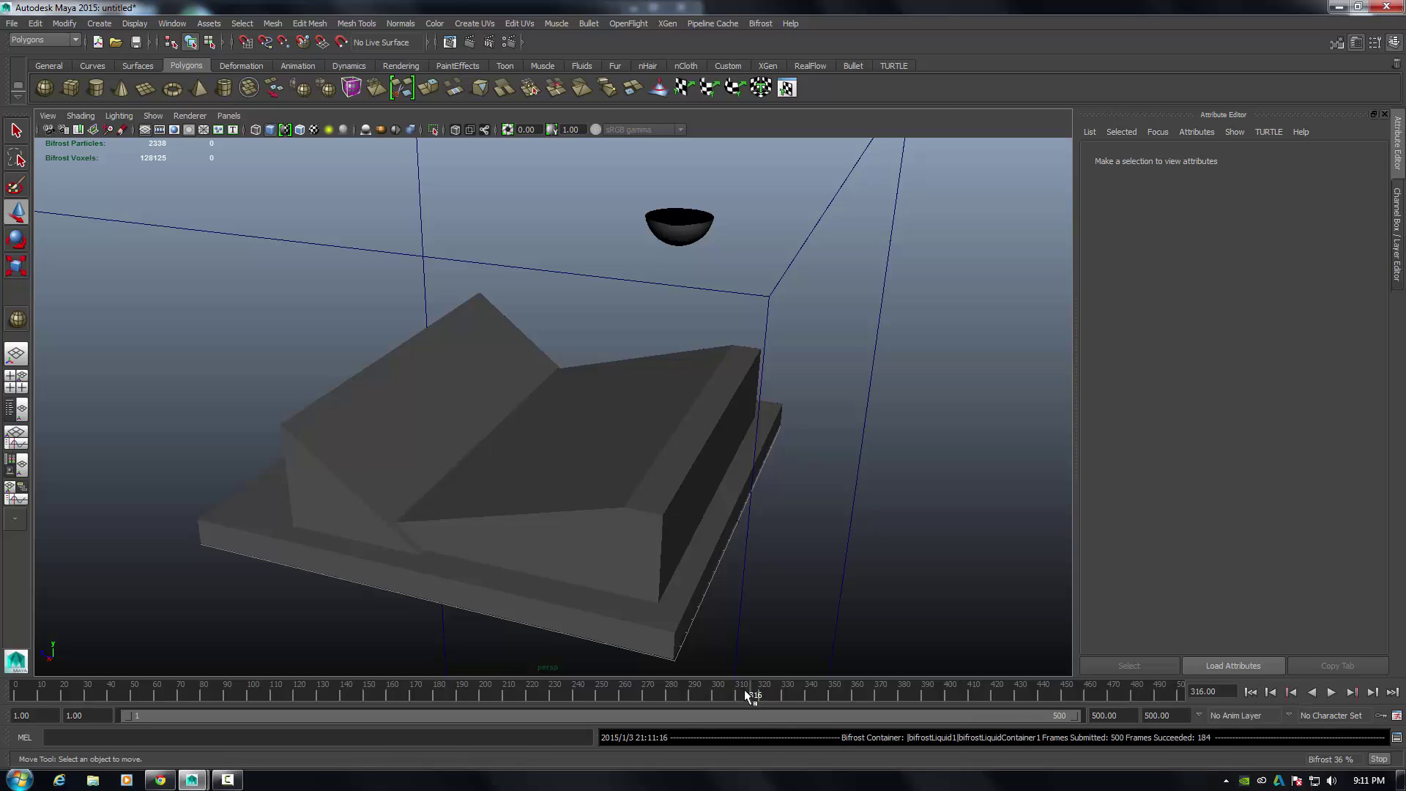
{"action": "left_click_drag", "start_coordinate": [748, 687], "coordinate": [438, 689]}
{"action": "left_click_drag", "start_coordinate": [319, 683], "coordinate": [275, 673]}
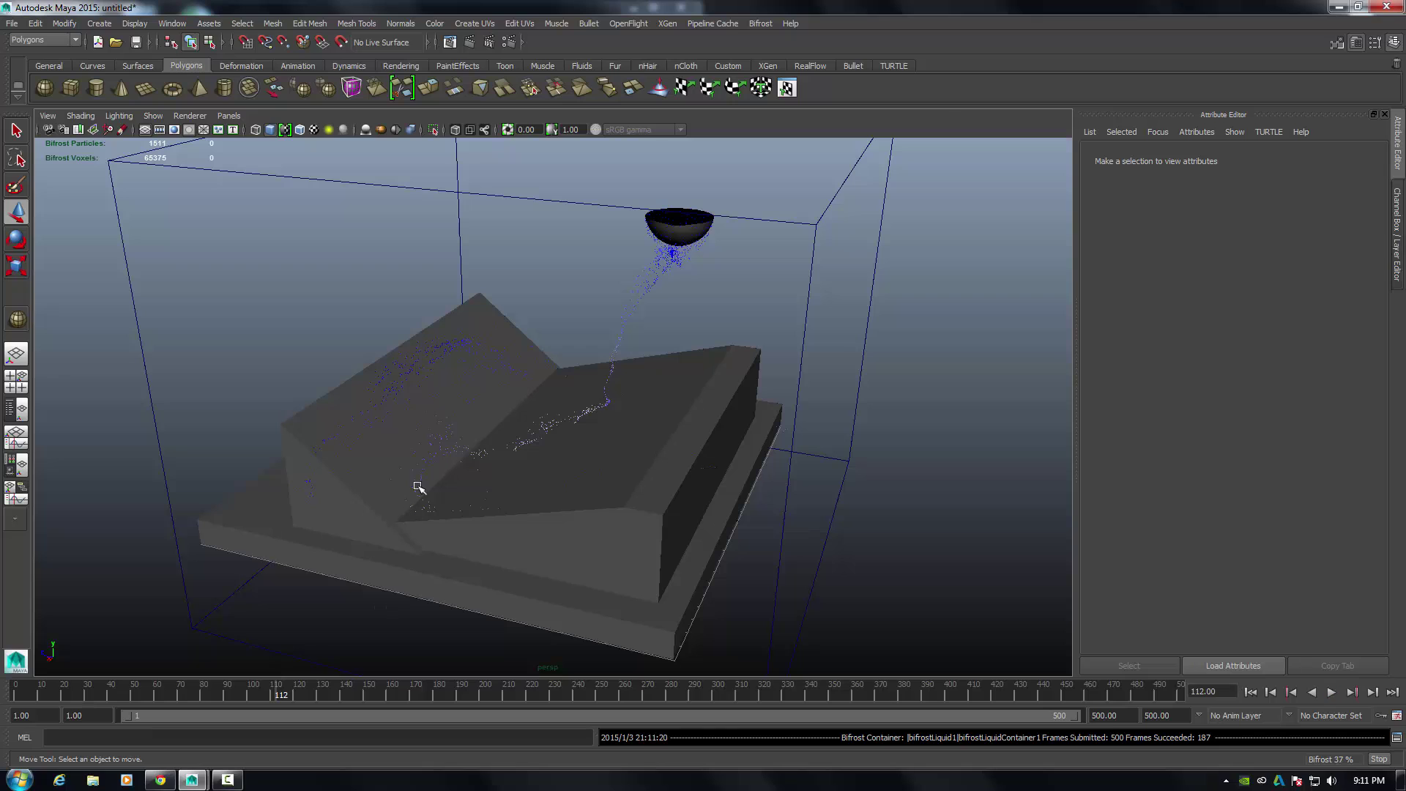
- Re-render frame 112 in Render View with mental ray, then close the window
{"action": "left_click", "coordinate": [451, 43]}
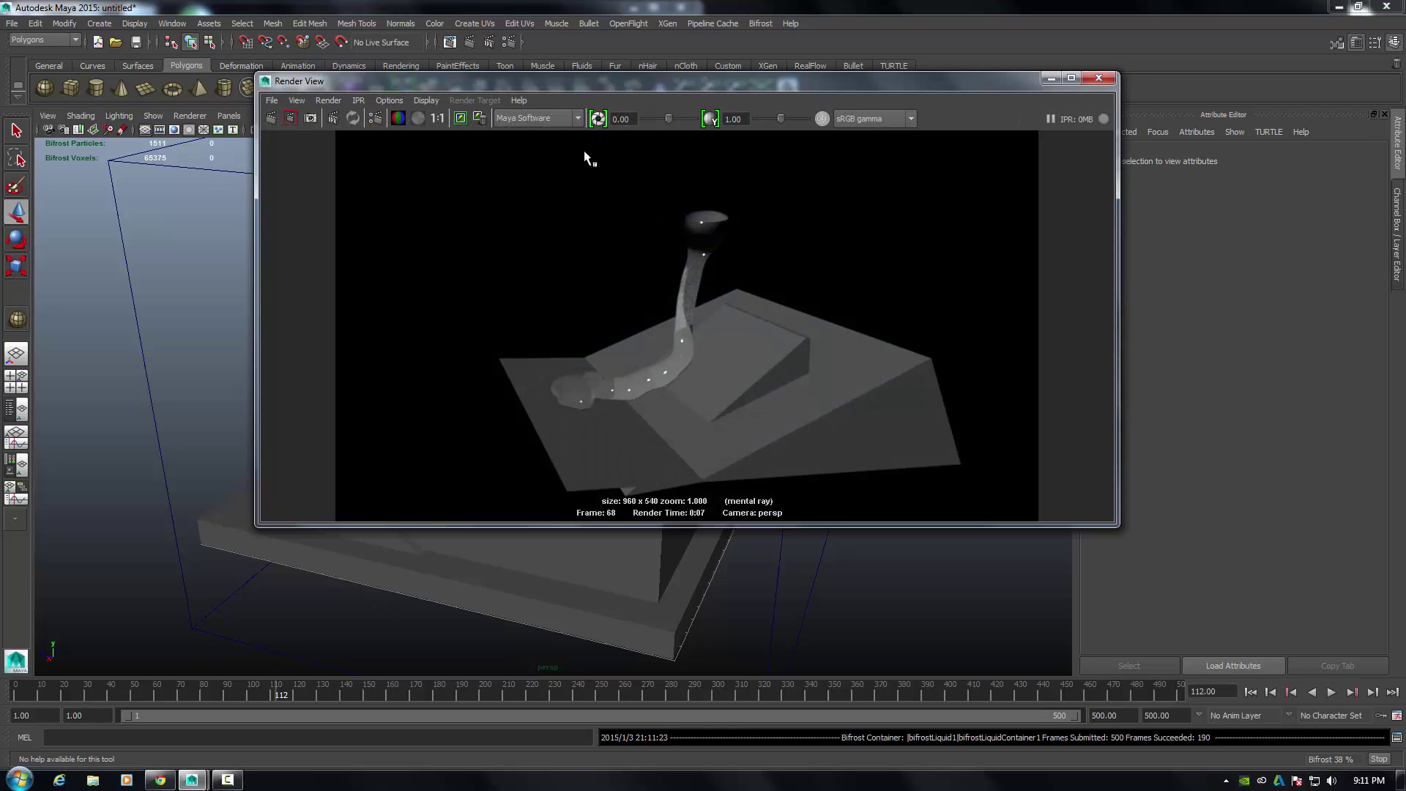
{"action": "left_click", "coordinate": [575, 119]}
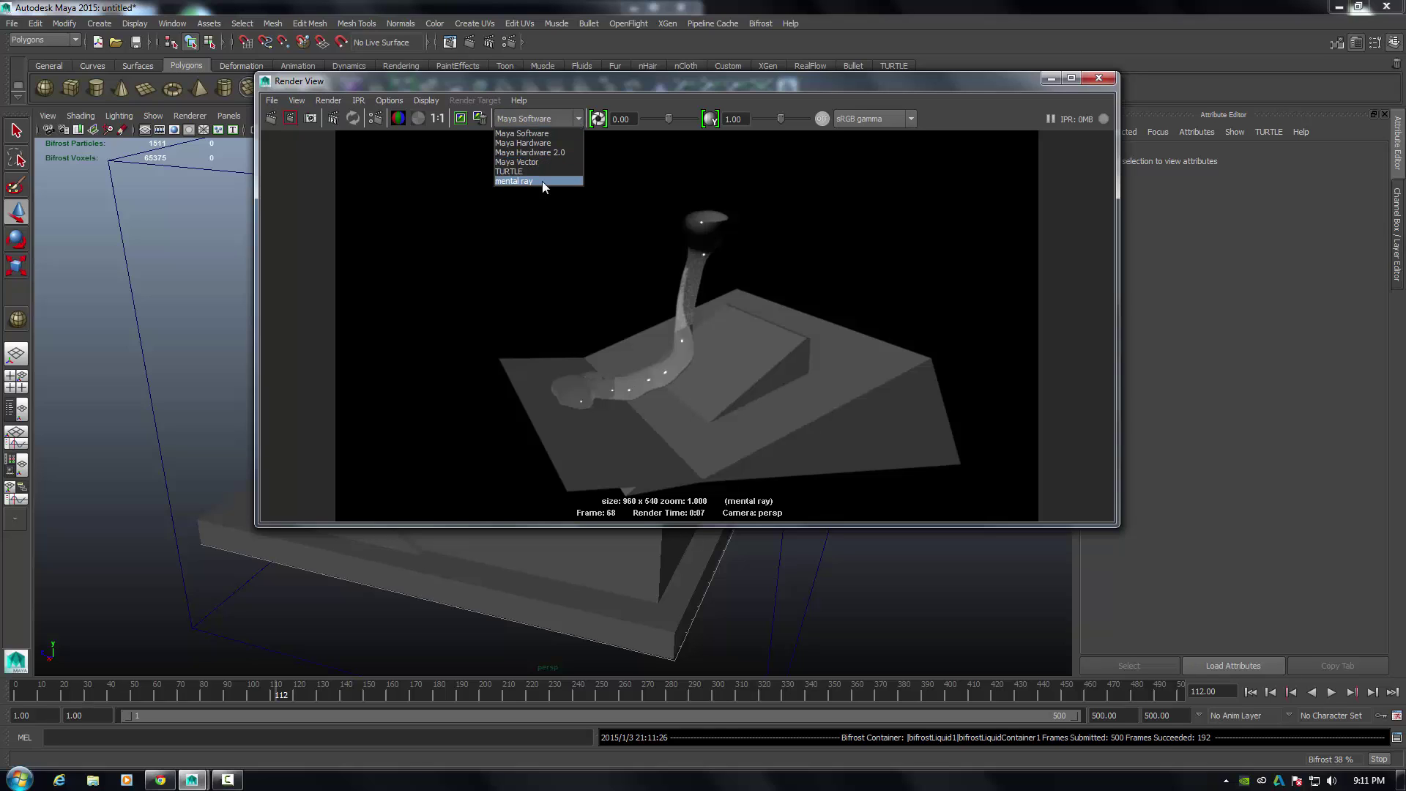
{"action": "left_click", "coordinate": [542, 182]}
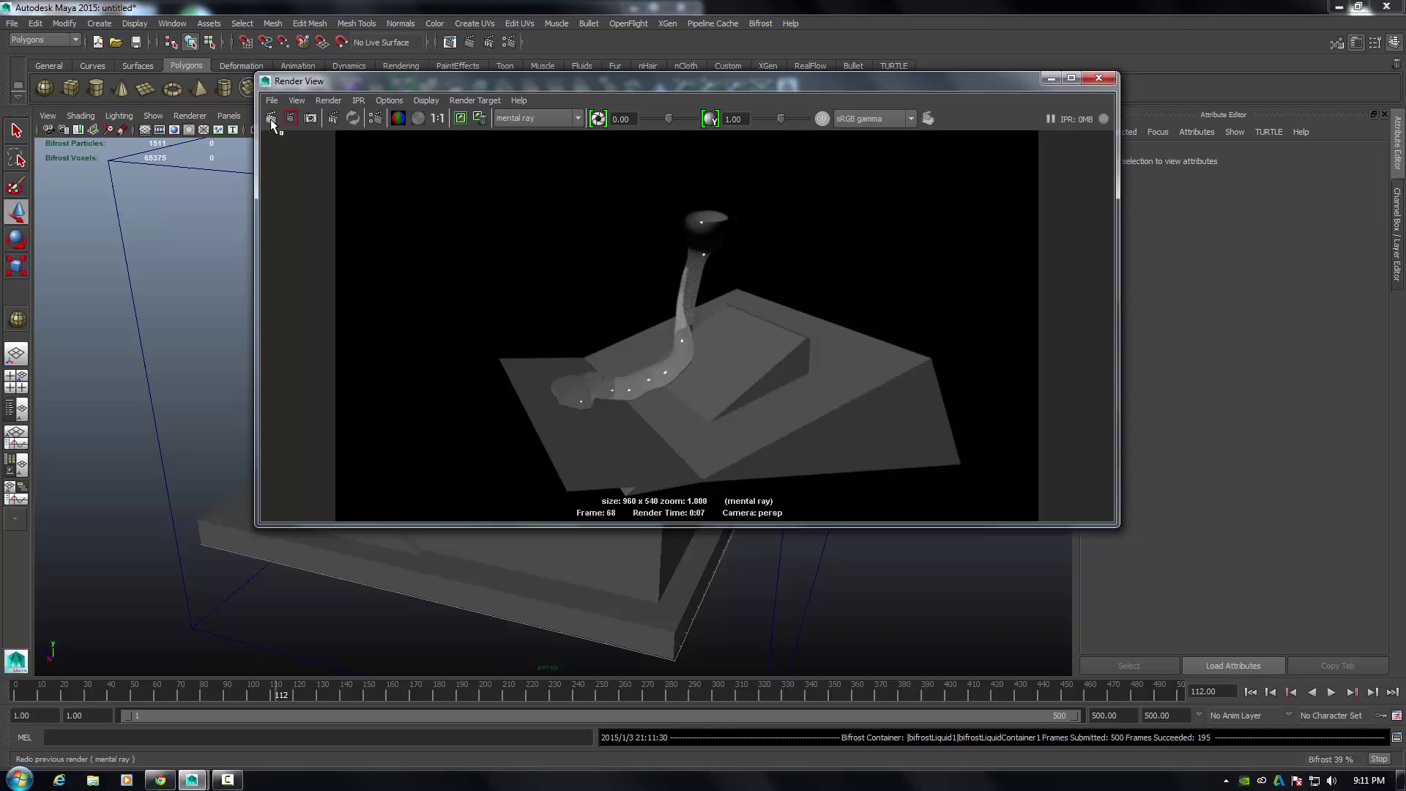
{"action": "left_click", "coordinate": [270, 117]}
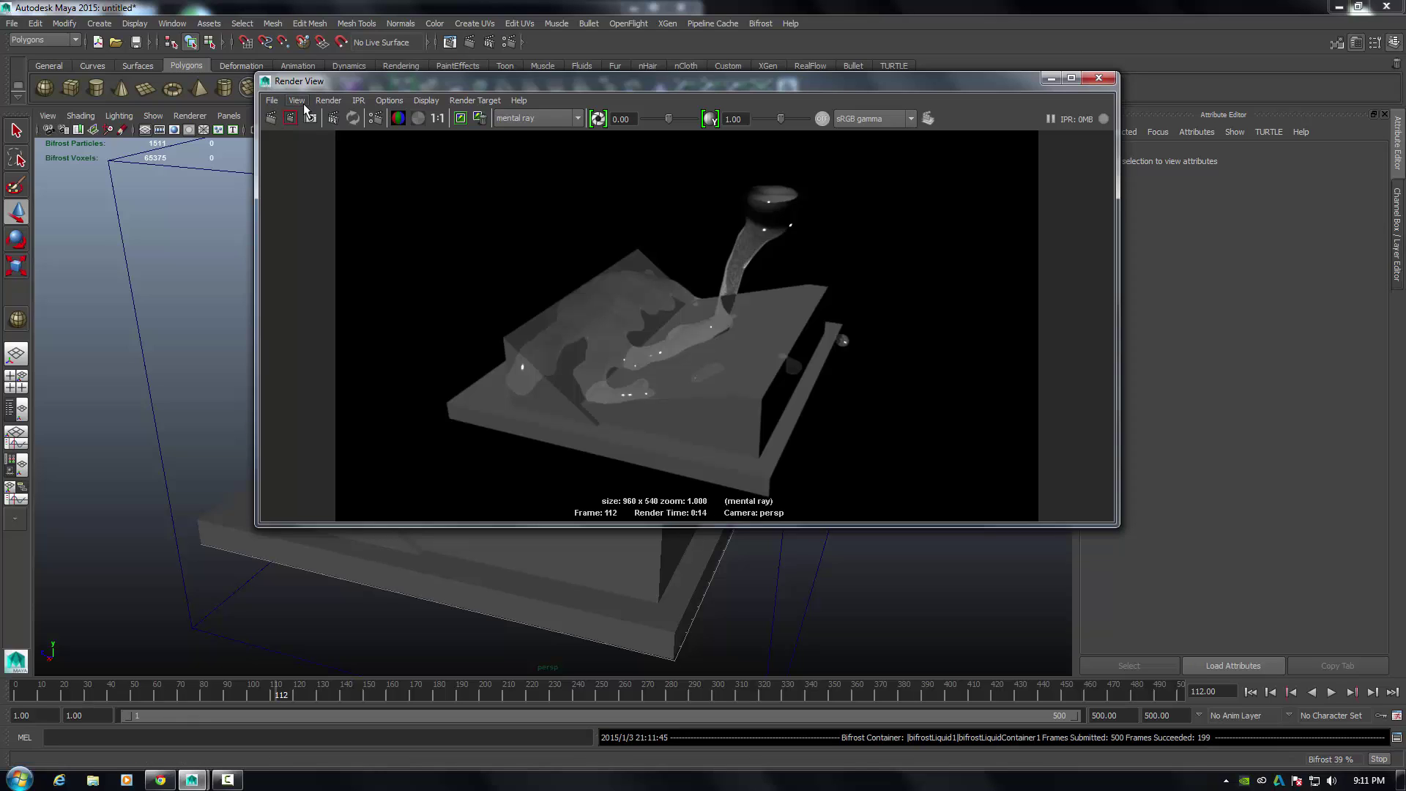
{"action": "left_click", "coordinate": [1108, 83]}
{"action": "left_click_drag", "start_coordinate": [455, 430], "coordinate": [554, 416], "text": "alt"}
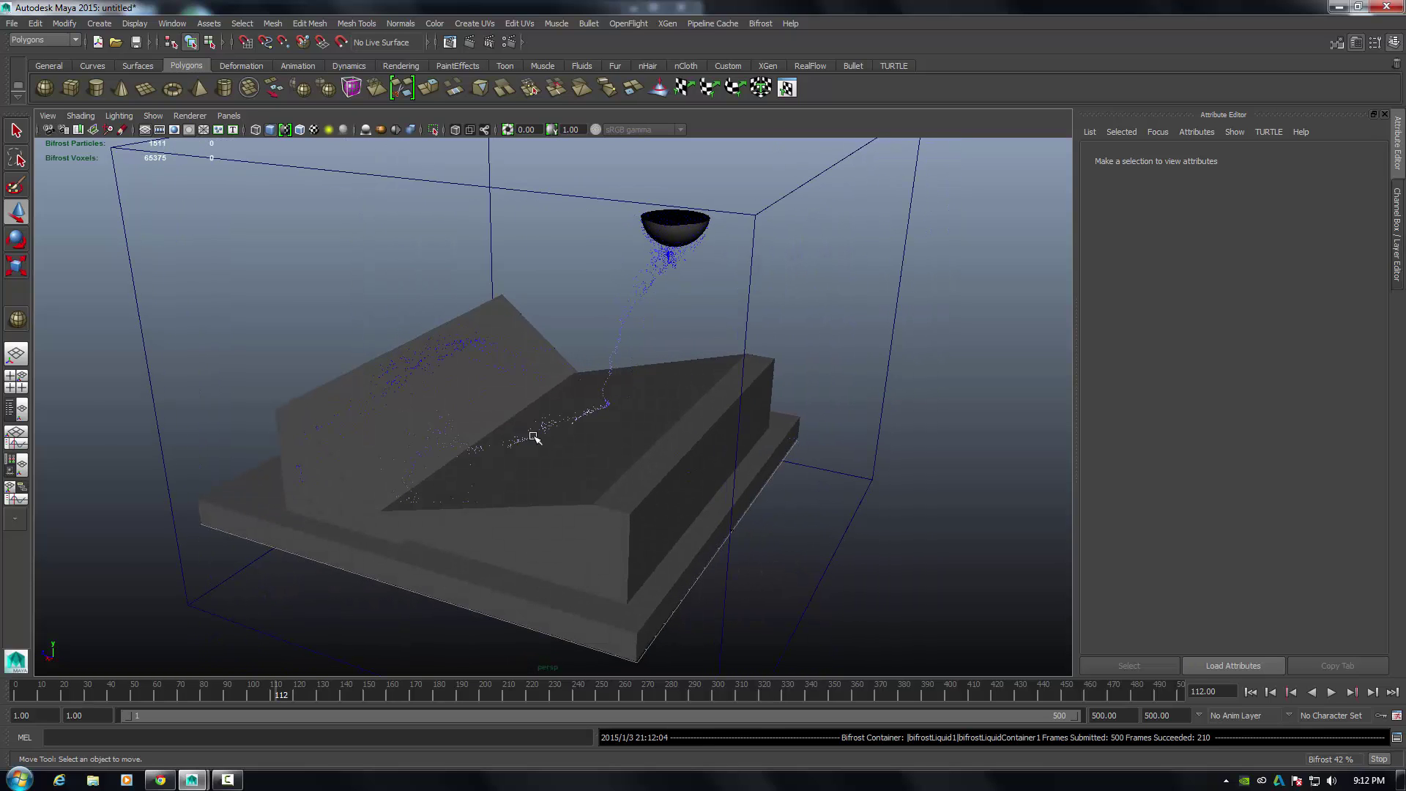
{"action": "left_click_drag", "start_coordinate": [534, 437], "coordinate": [576, 434], "text": "alt"}
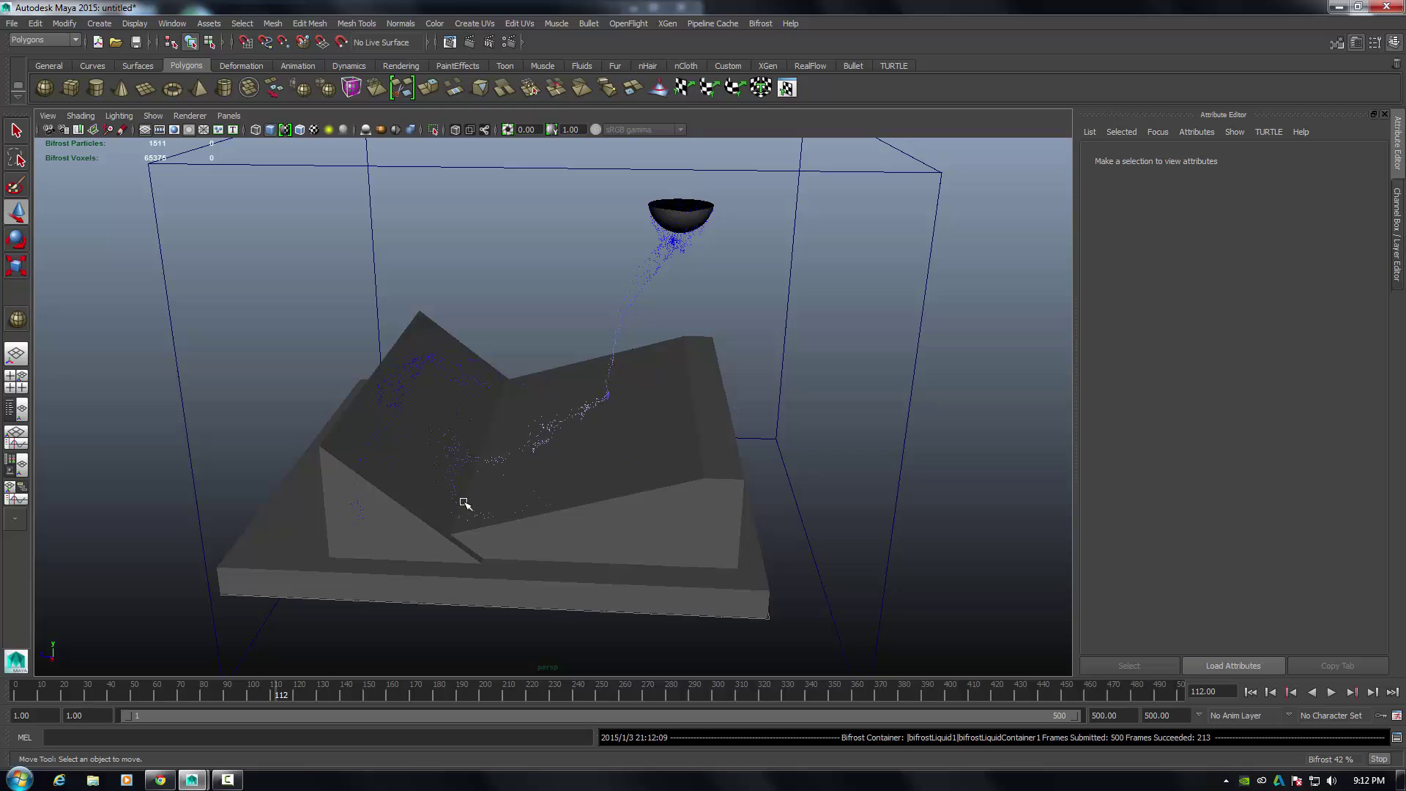
{"action": "left_click_drag", "start_coordinate": [427, 468], "coordinate": [461, 465], "text": "alt"}
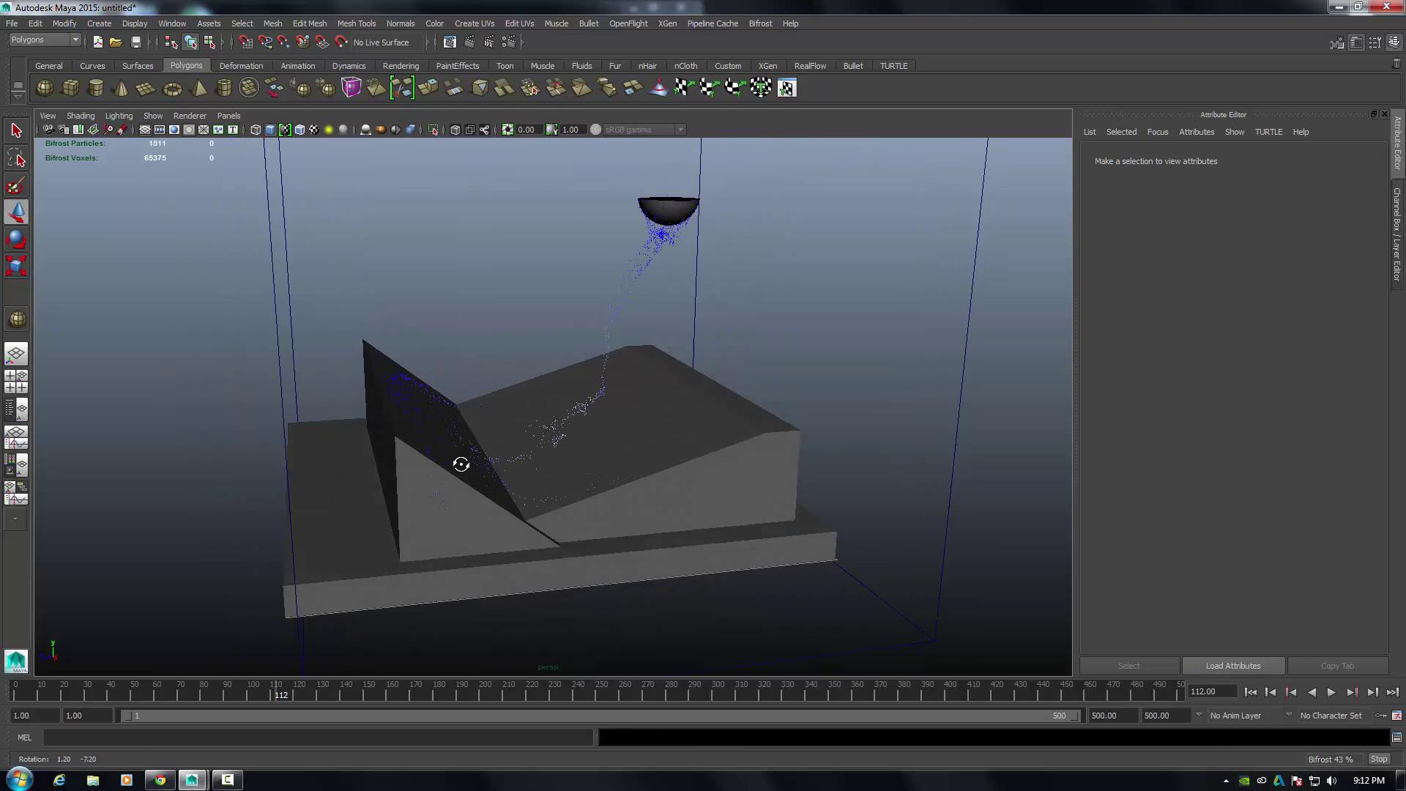
{"action": "middle_click_drag", "start_coordinate": [493, 398], "coordinate": [508, 408], "text": "alt"}
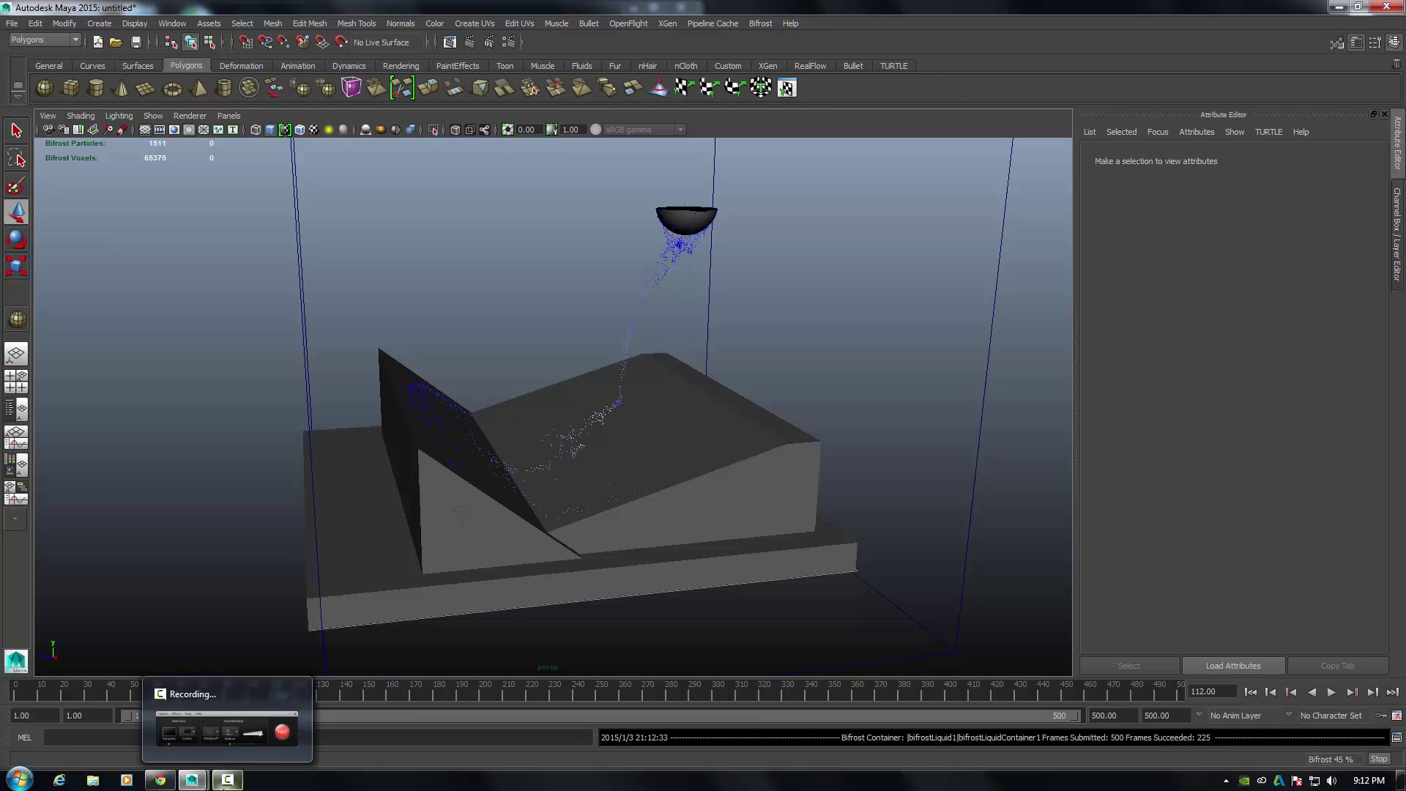
{"action": "left_click", "coordinate": [226, 781]}
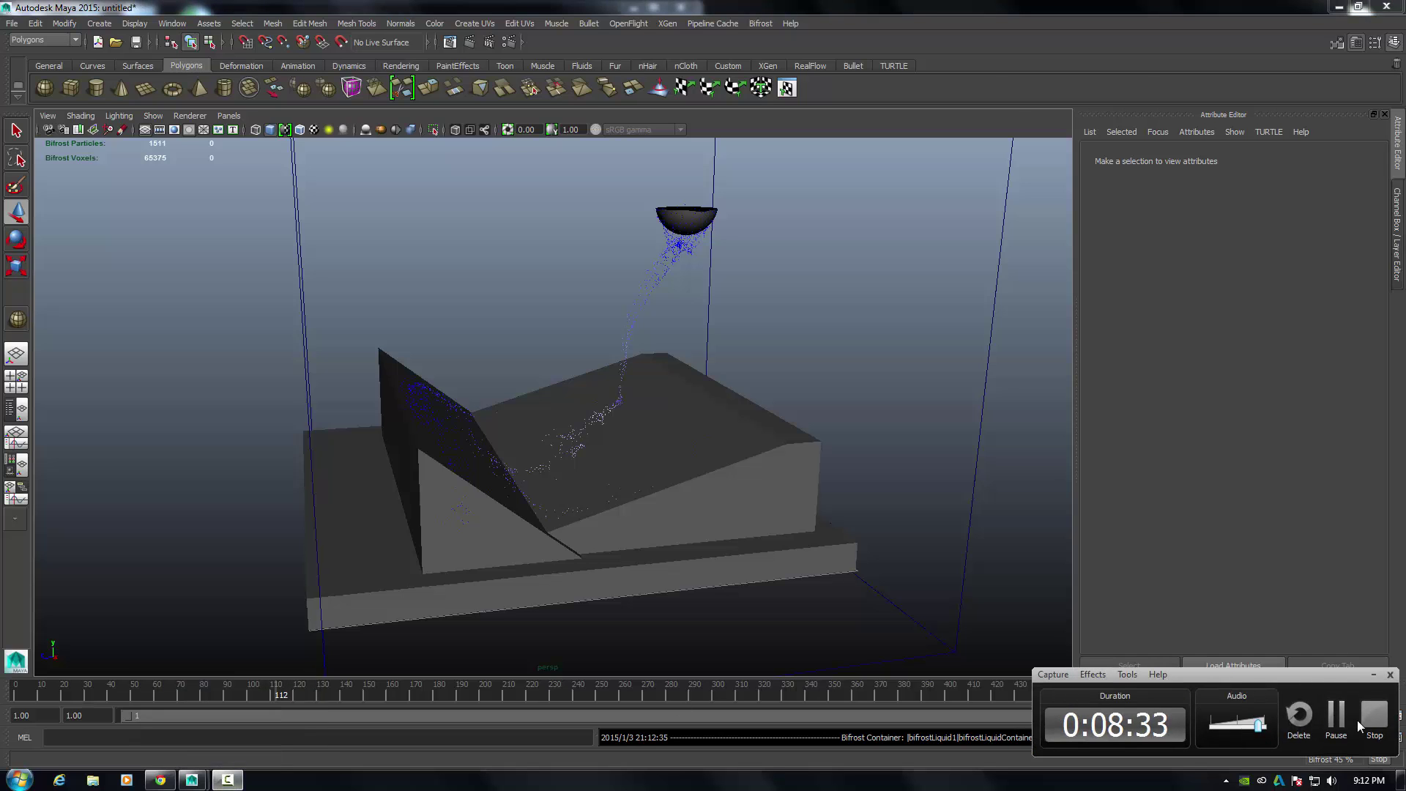